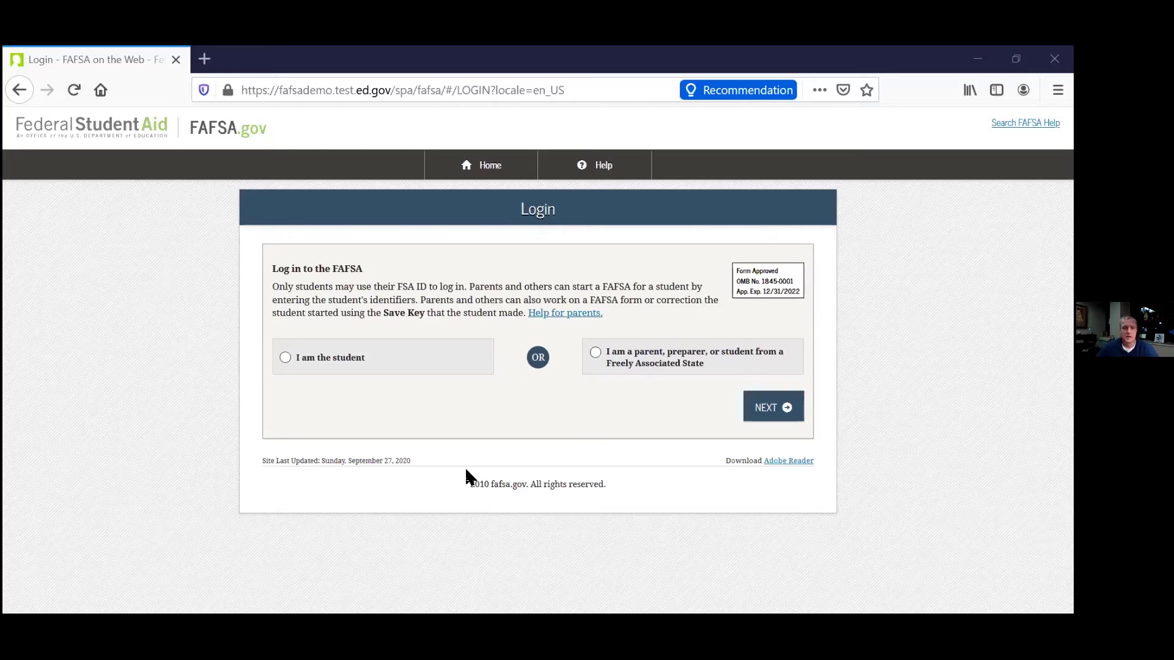
Log in to FAFSA on the Web as the student.
click(379, 371)
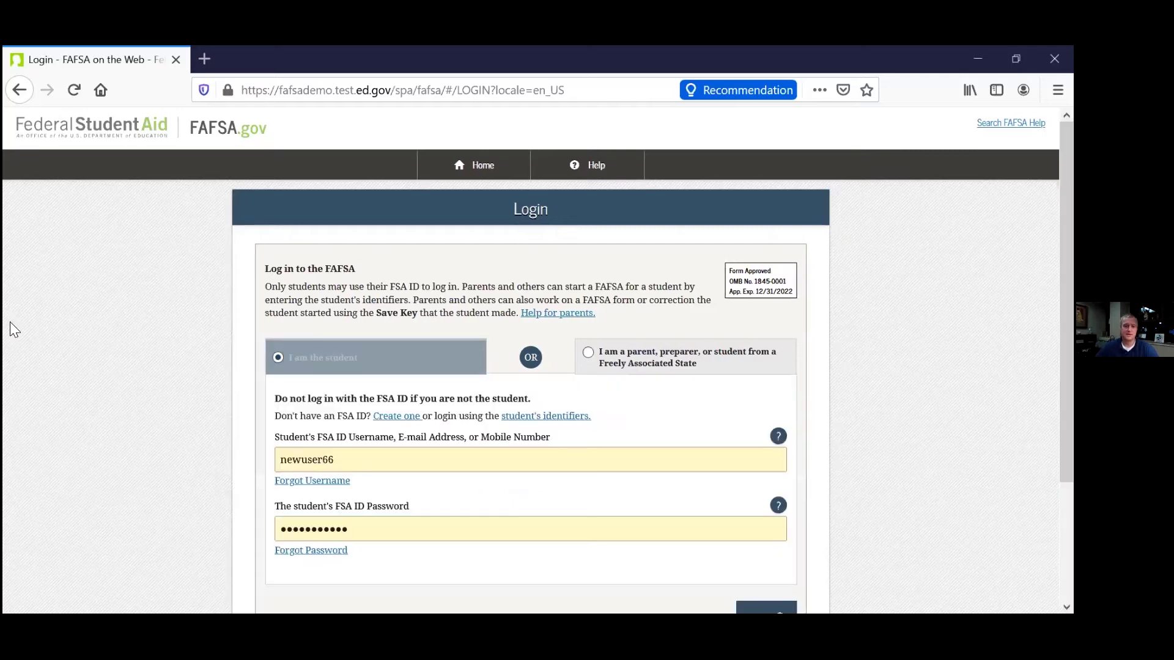
scroll(11, 322, down, 5)
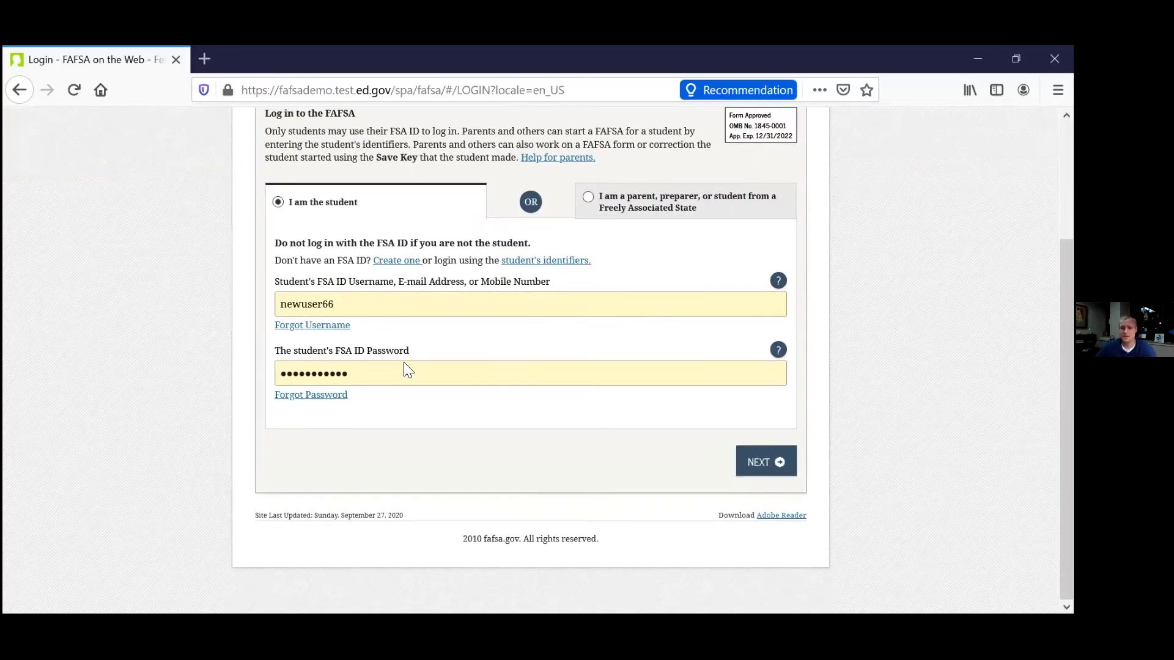
click(746, 465)
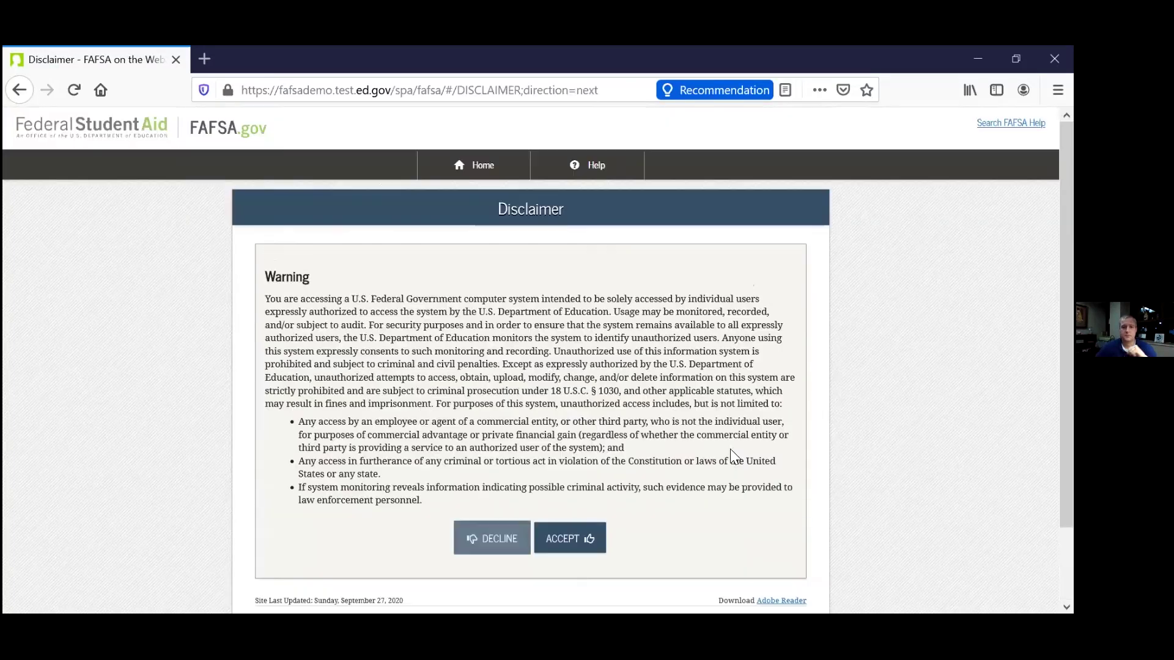
Accept the disclaimer and start the 2021–2022 FAFSA over from My FAFSA.
click(563, 545)
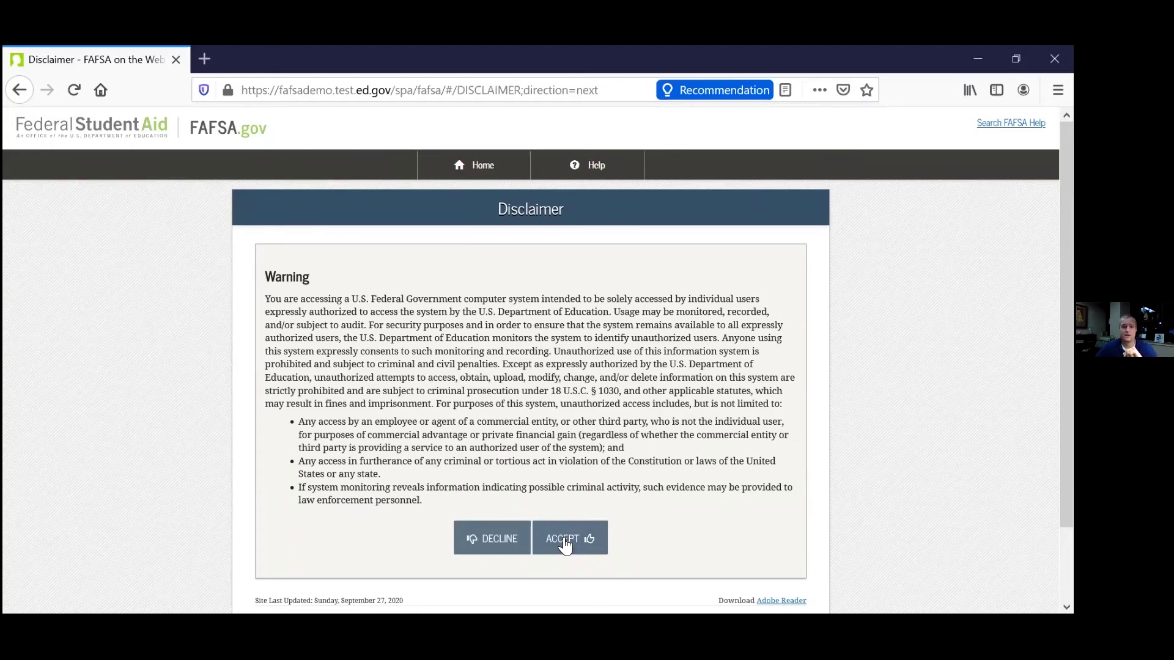
click(563, 543)
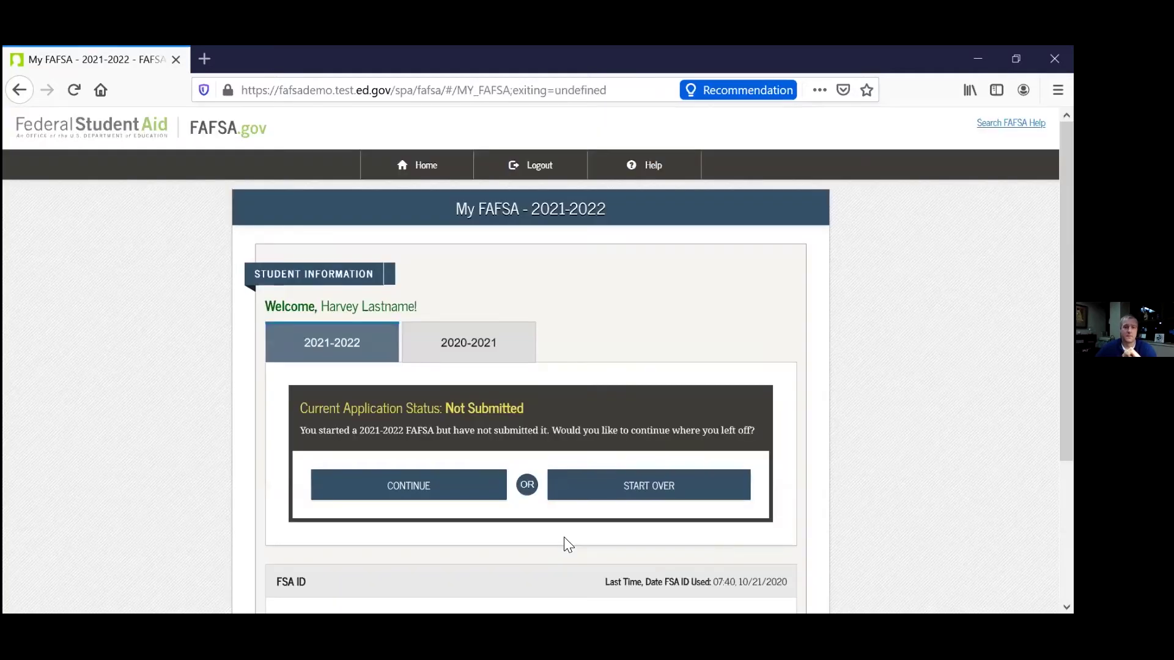
click(666, 490)
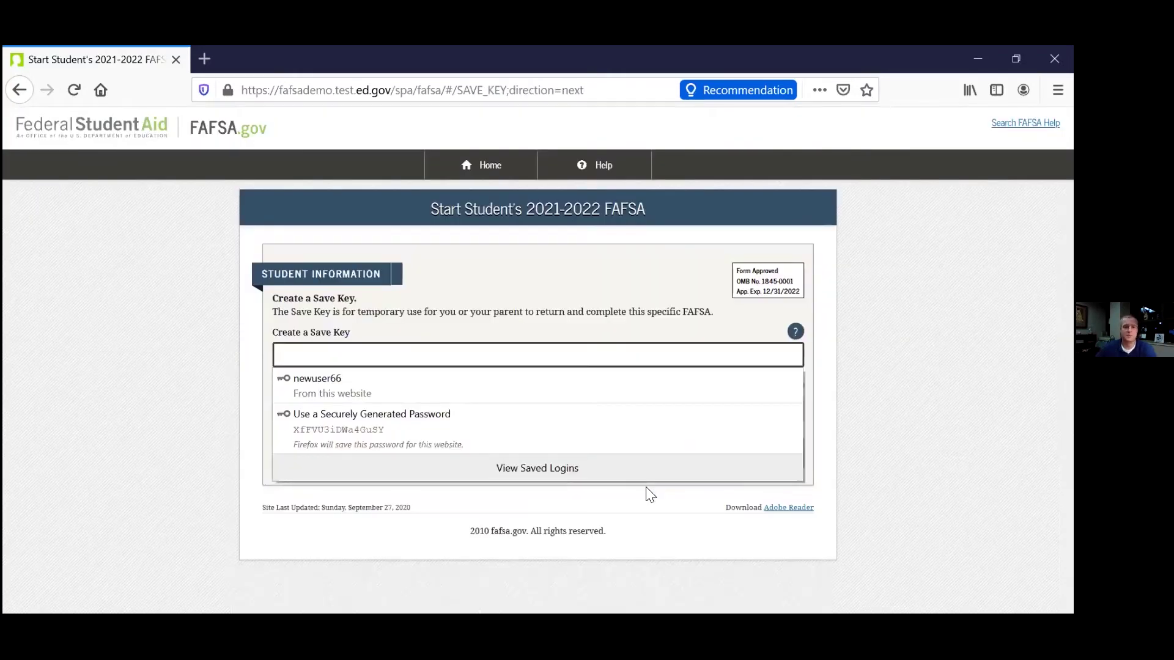
Enter a new Save Key in both Save Key fields and submit it.
click(326, 355)
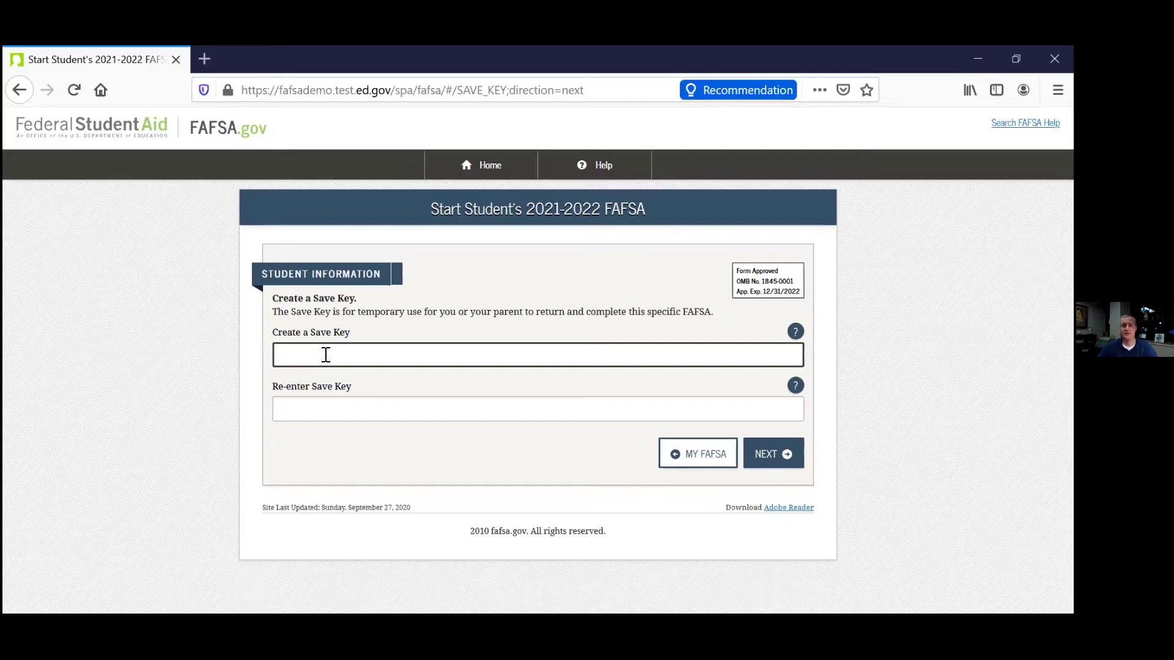
text(•••••)
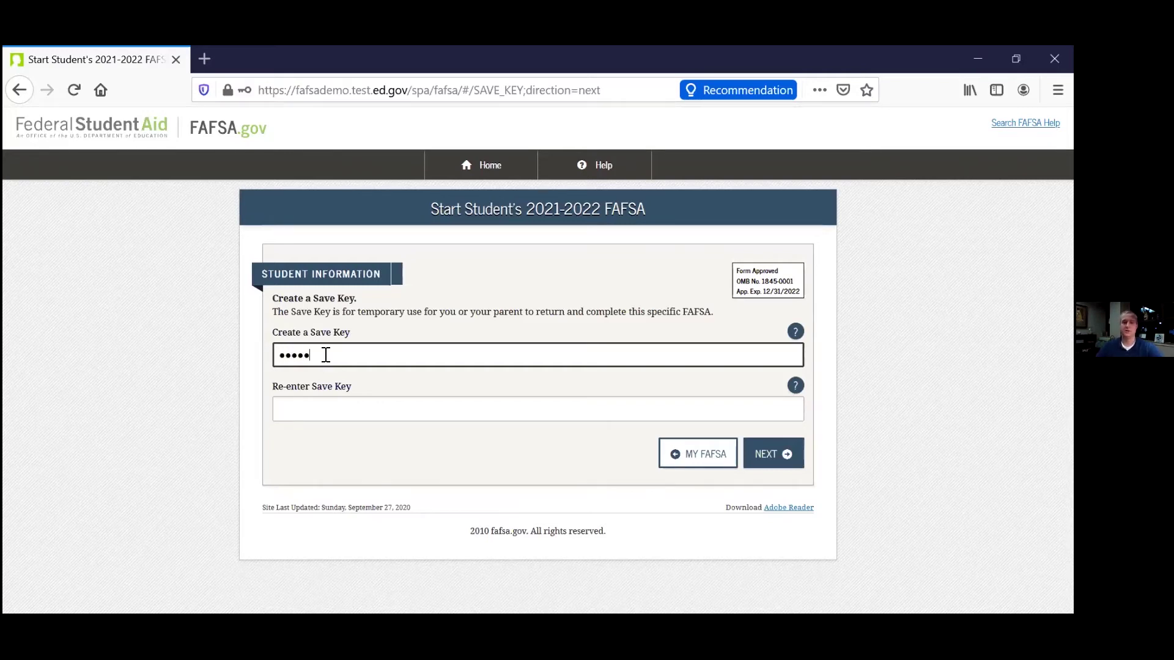
click(299, 414)
text(•••••)
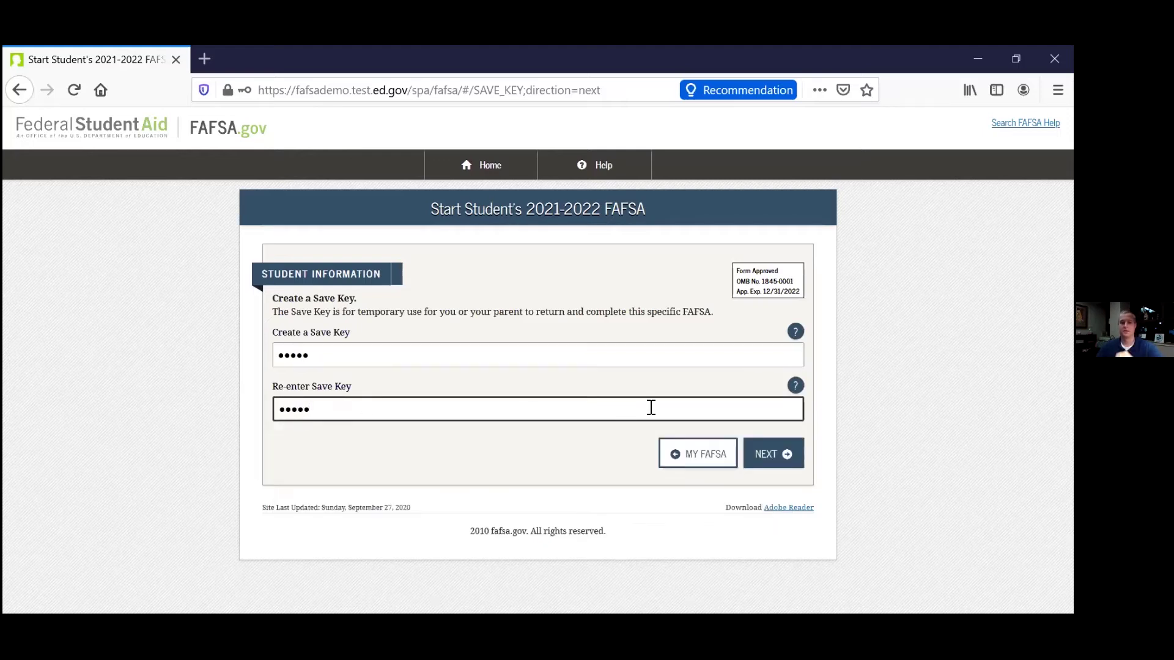
click(773, 465)
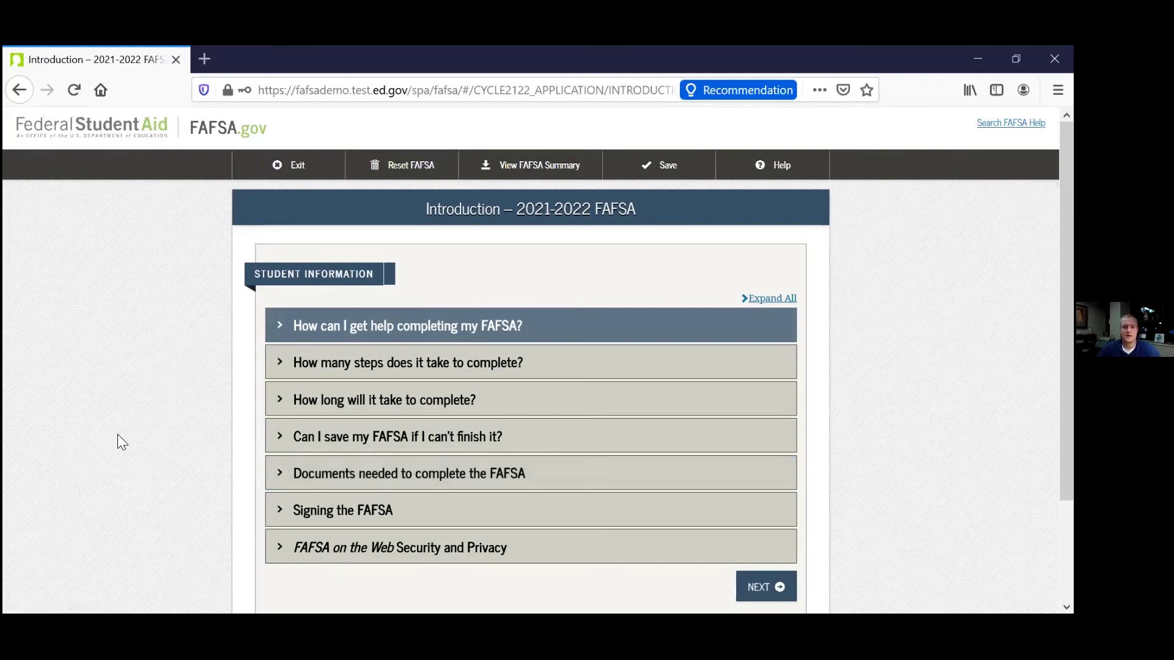
Expand 'Documents needed to complete the FAFSA' and proceed to the Personal Information page.
click(278, 479)
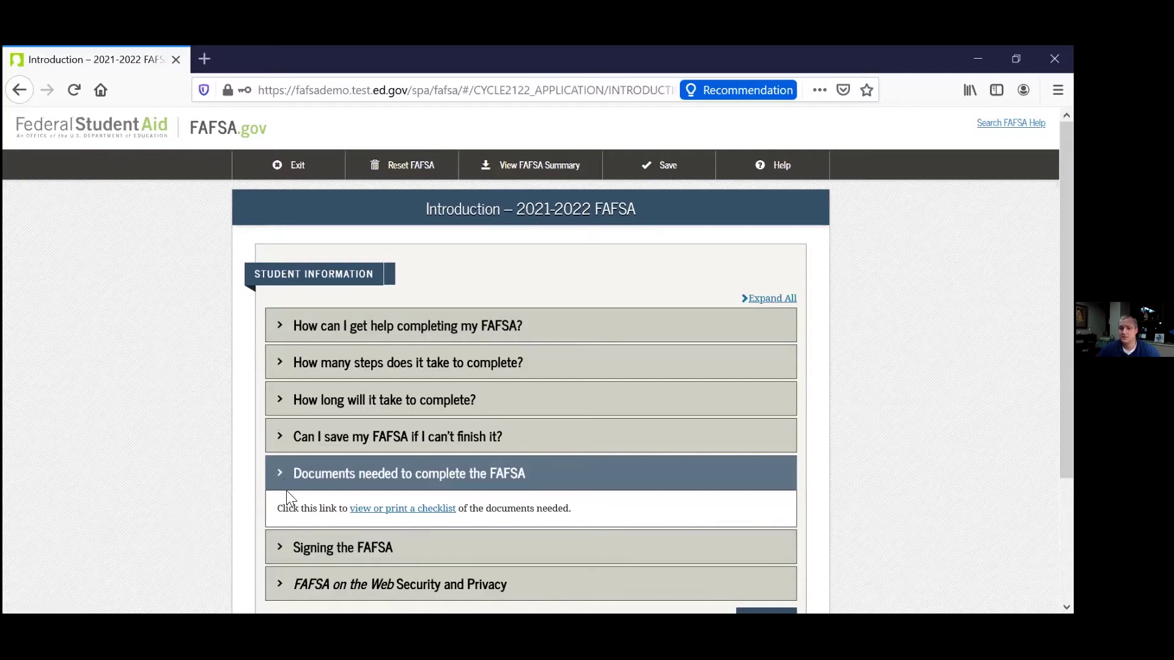
scroll(286, 490, down, 2)
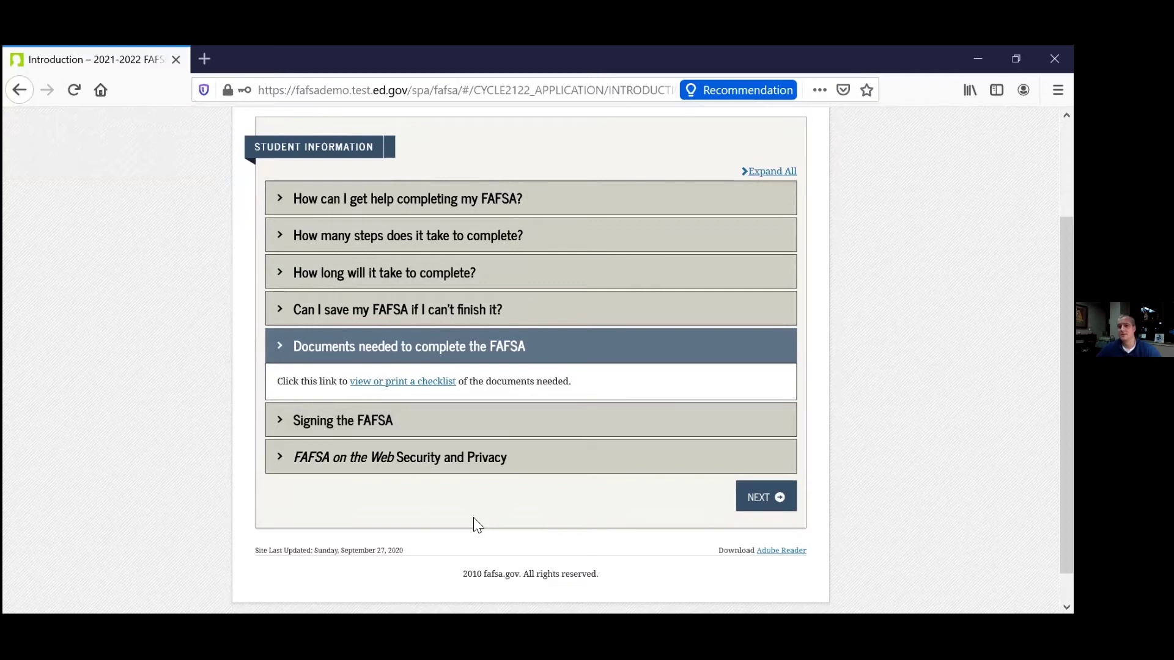
click(764, 507)
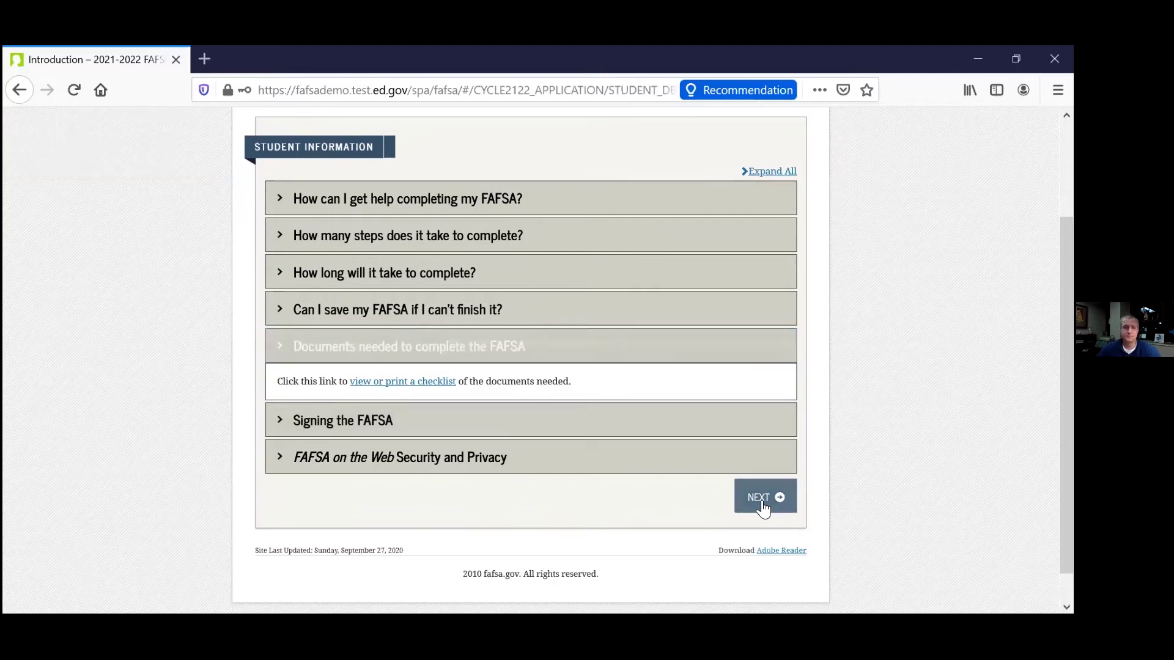
scroll(105, 406, down, 3)
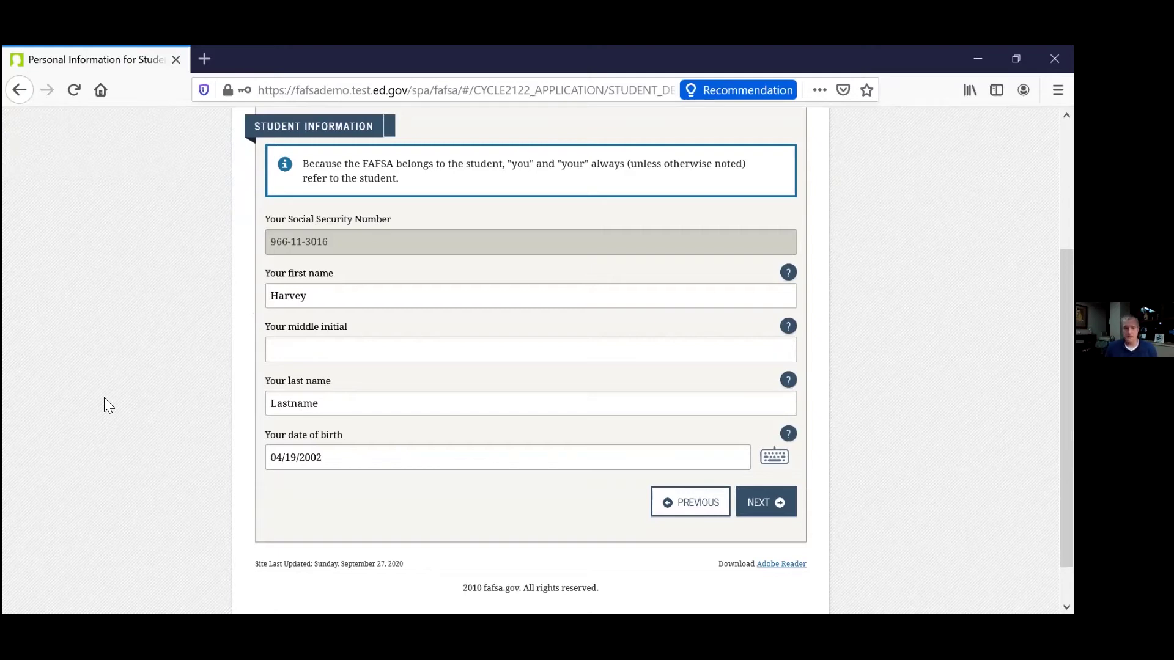
Keep the prefilled Social Security number, name and date of birth and proceed.
scroll(388, 347, up, 1)
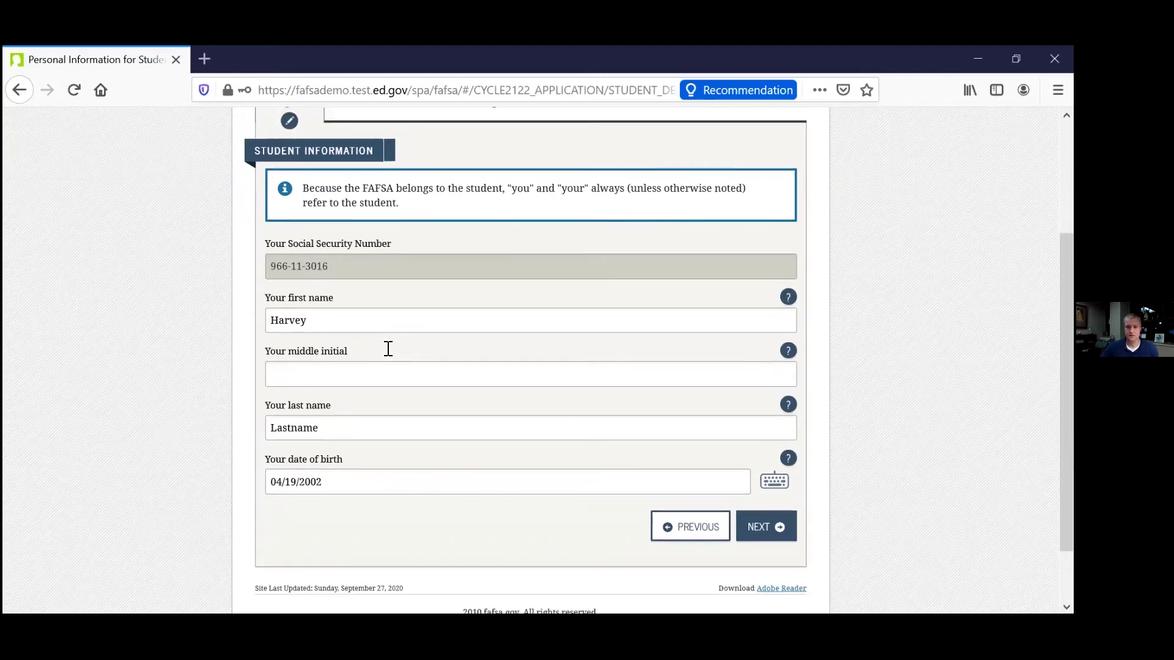
scroll(703, 456, down, 2)
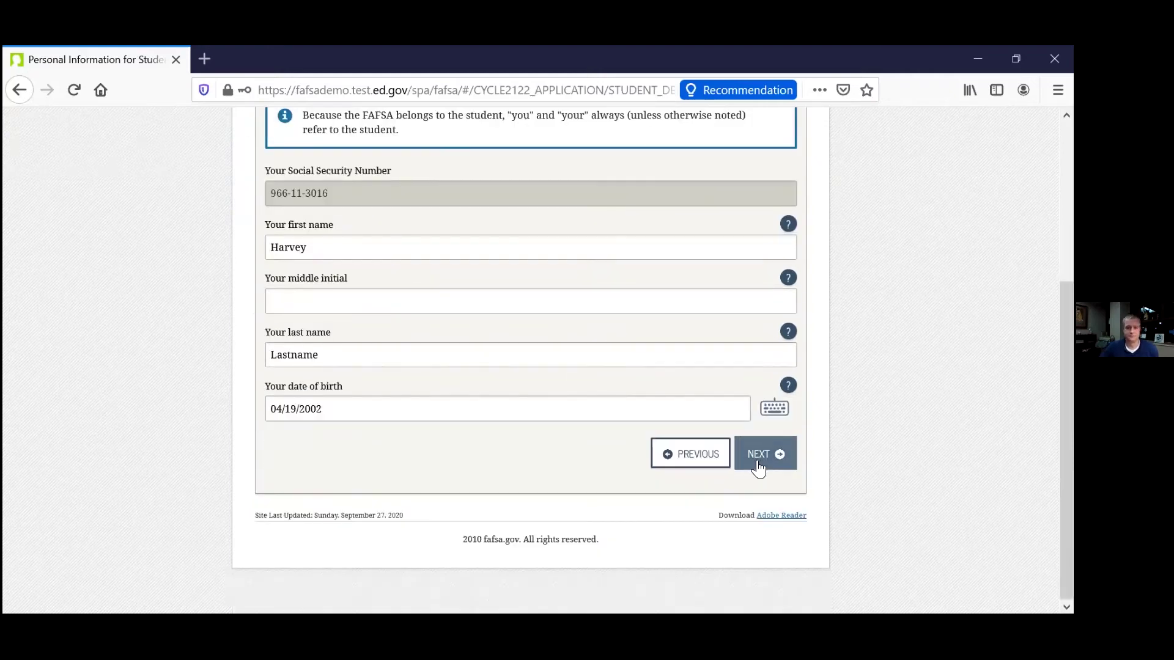
scroll(542, 406, up, 2)
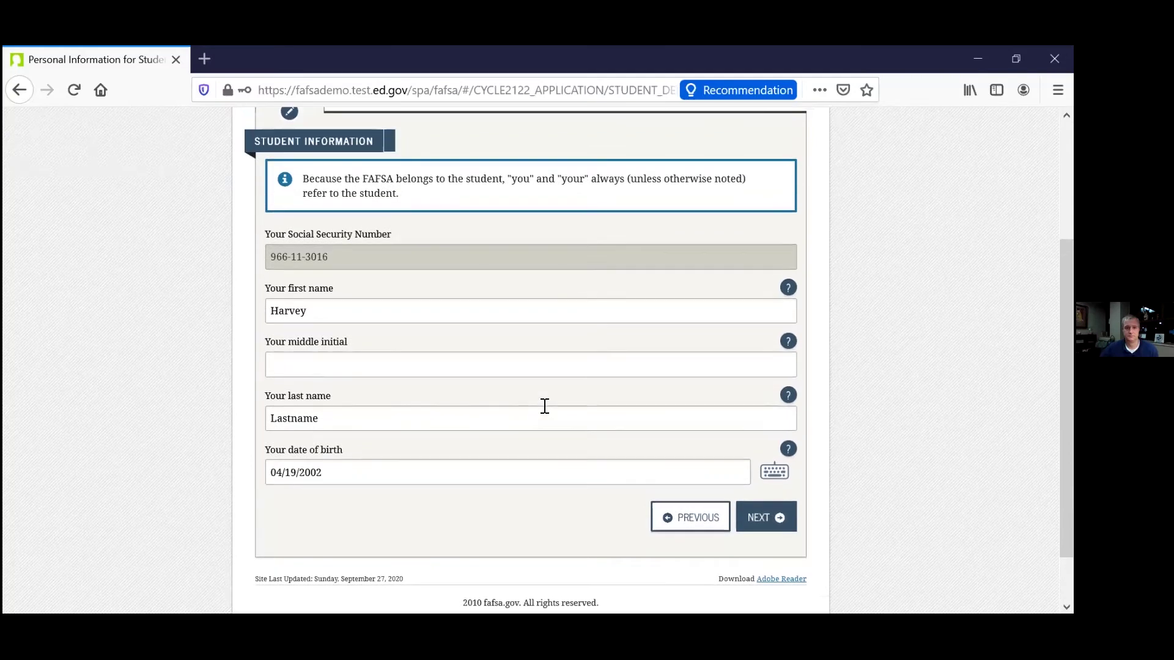
scroll(663, 395, up, 1)
click(767, 550)
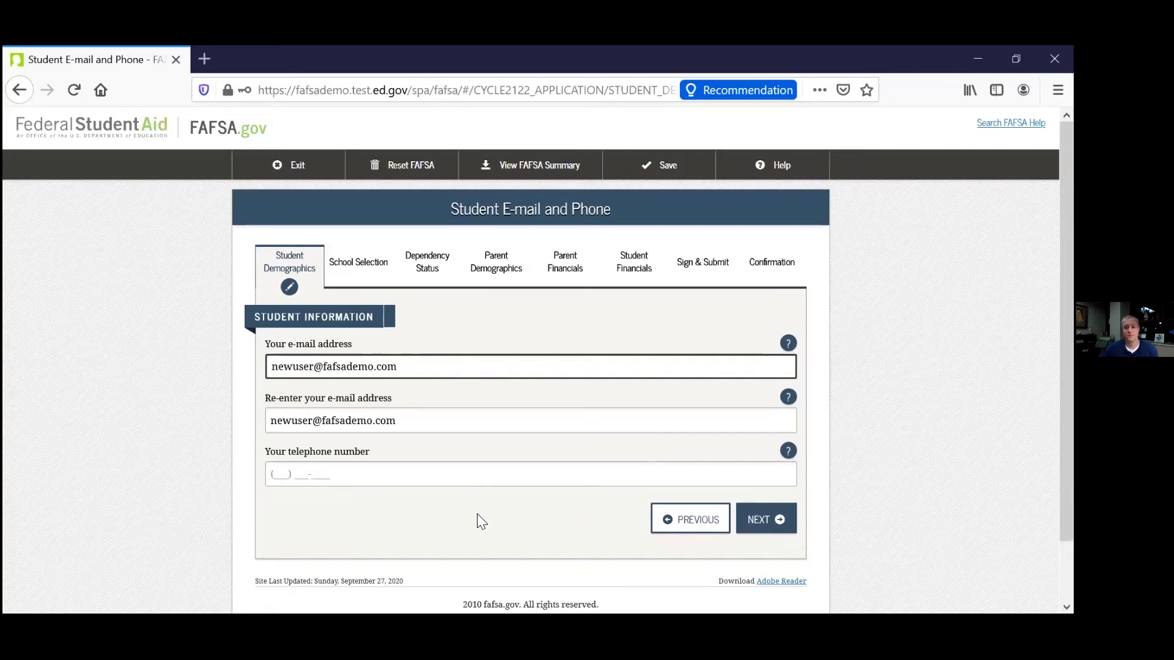
Get past the student e-mail/phone and address pages to the residency questions.
click(758, 519)
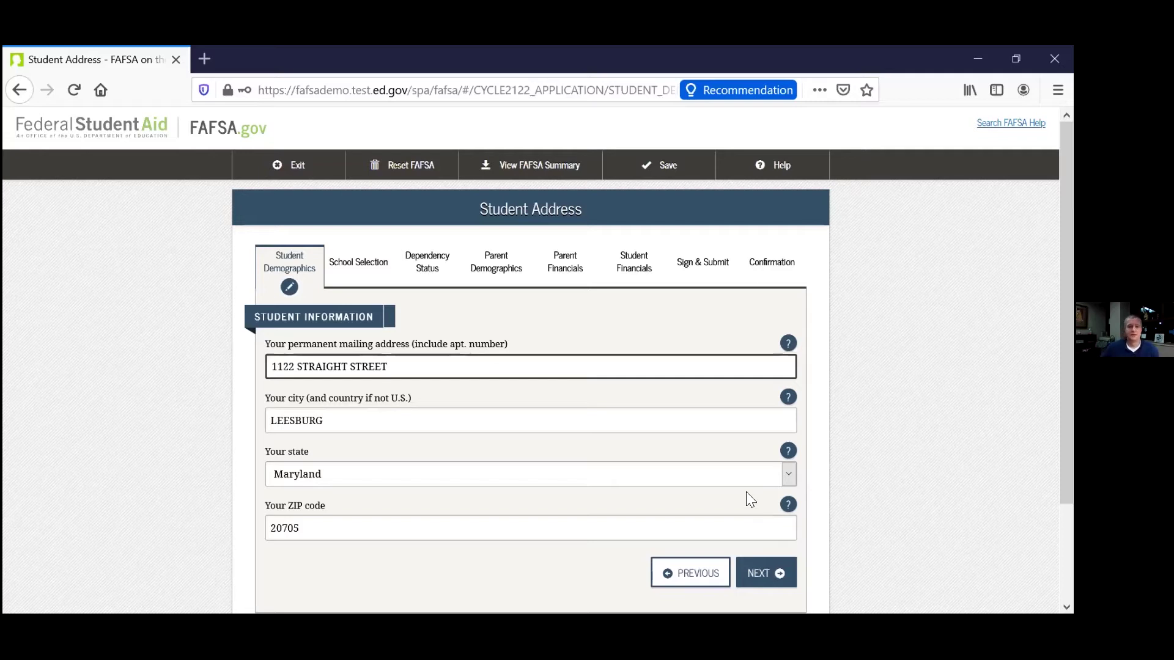
scroll(733, 510, down, 3)
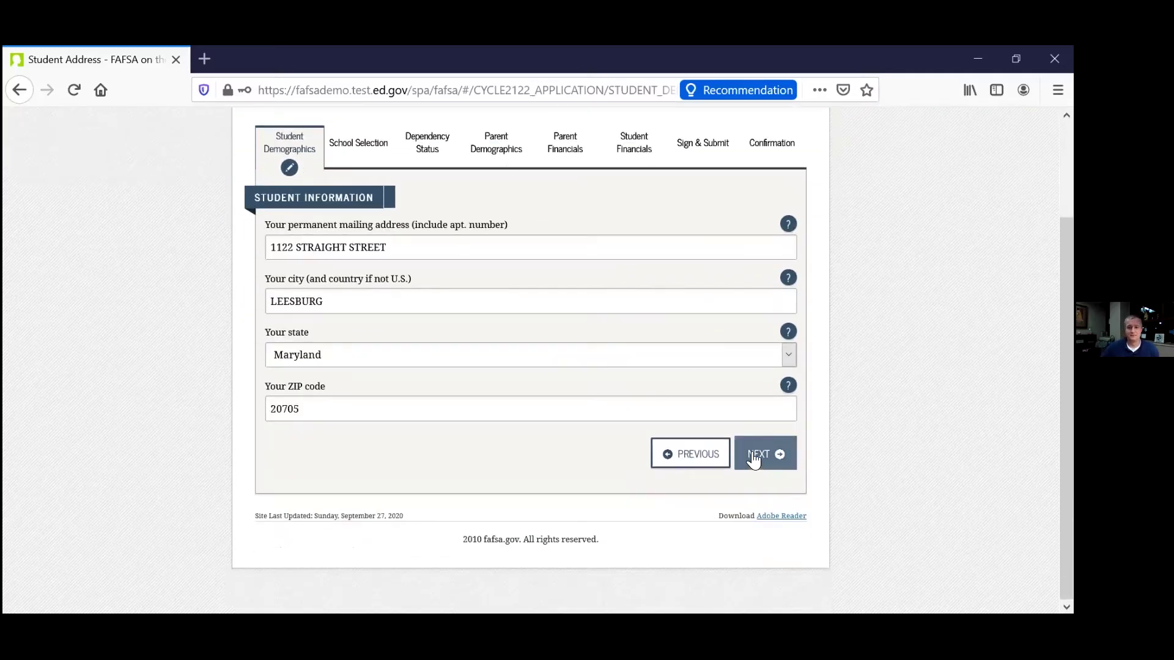
click(753, 457)
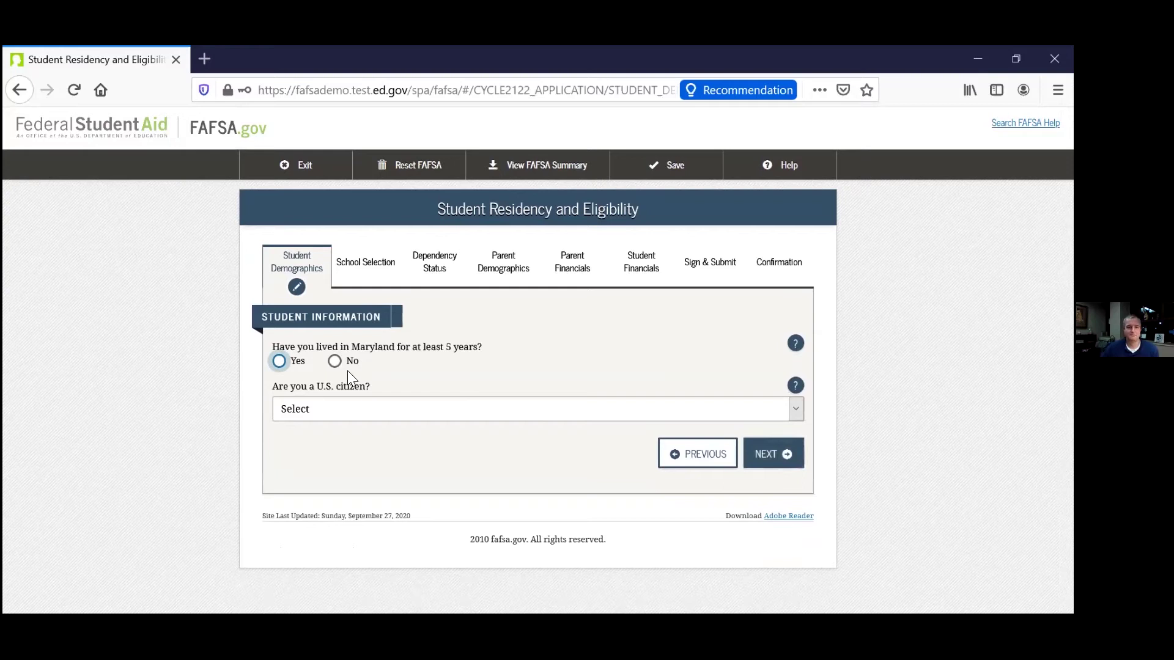
Answer Yes to five-year Maryland residency and 'Yes, I am a U.S. citizen'.
click(279, 361)
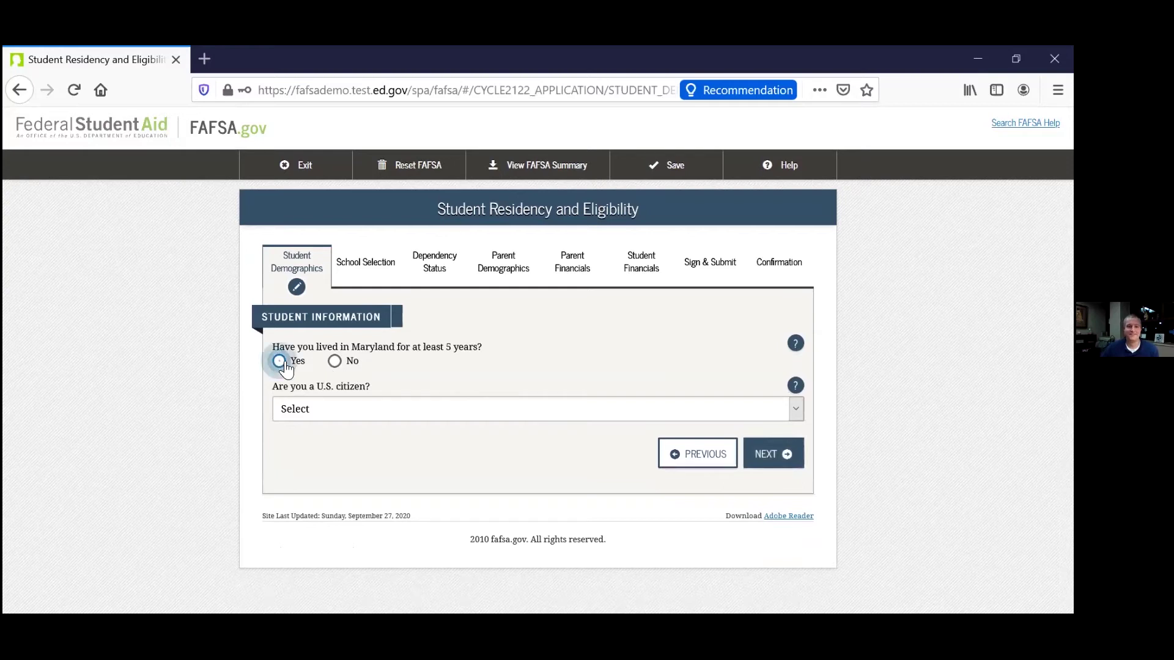
click(412, 406)
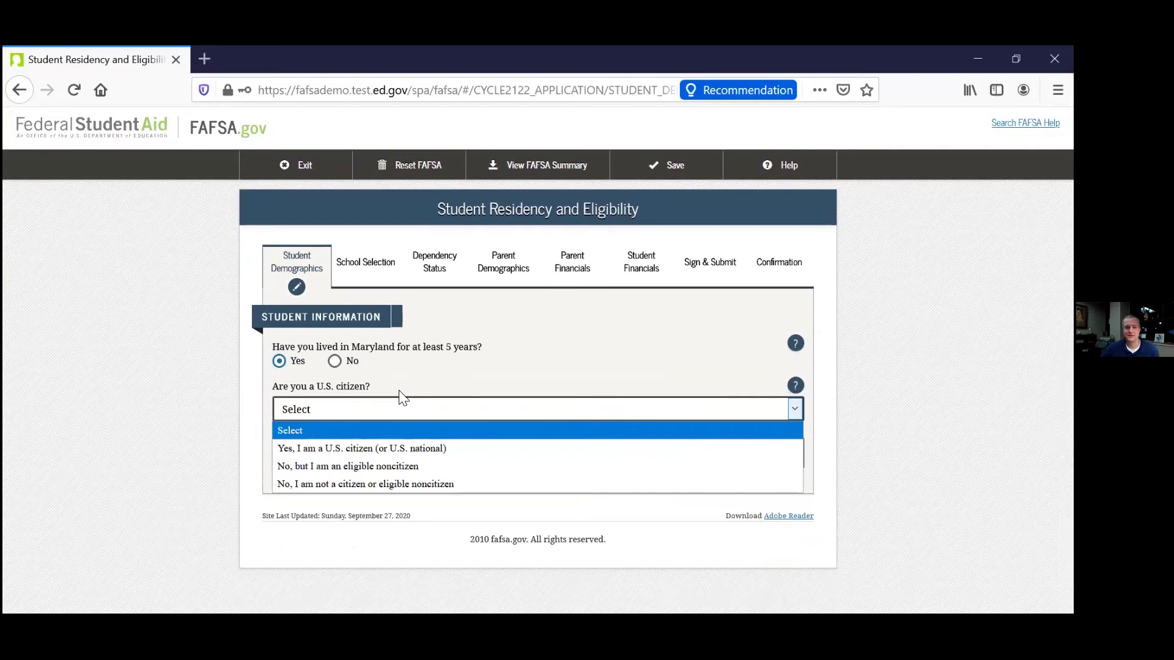
click(374, 445)
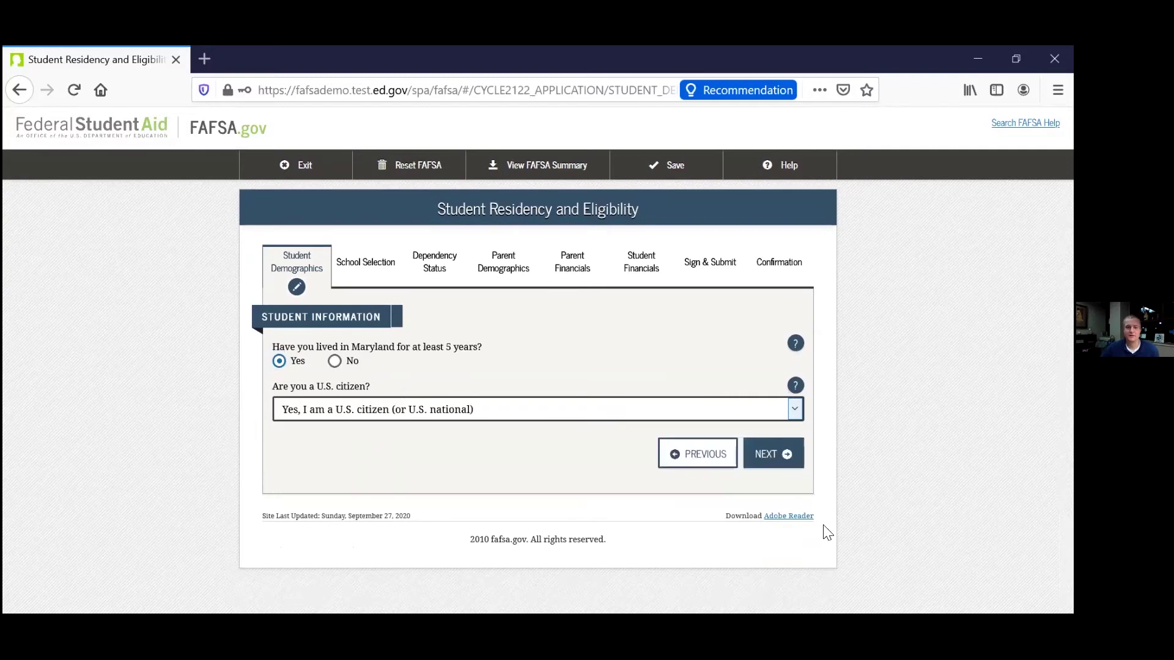
click(770, 460)
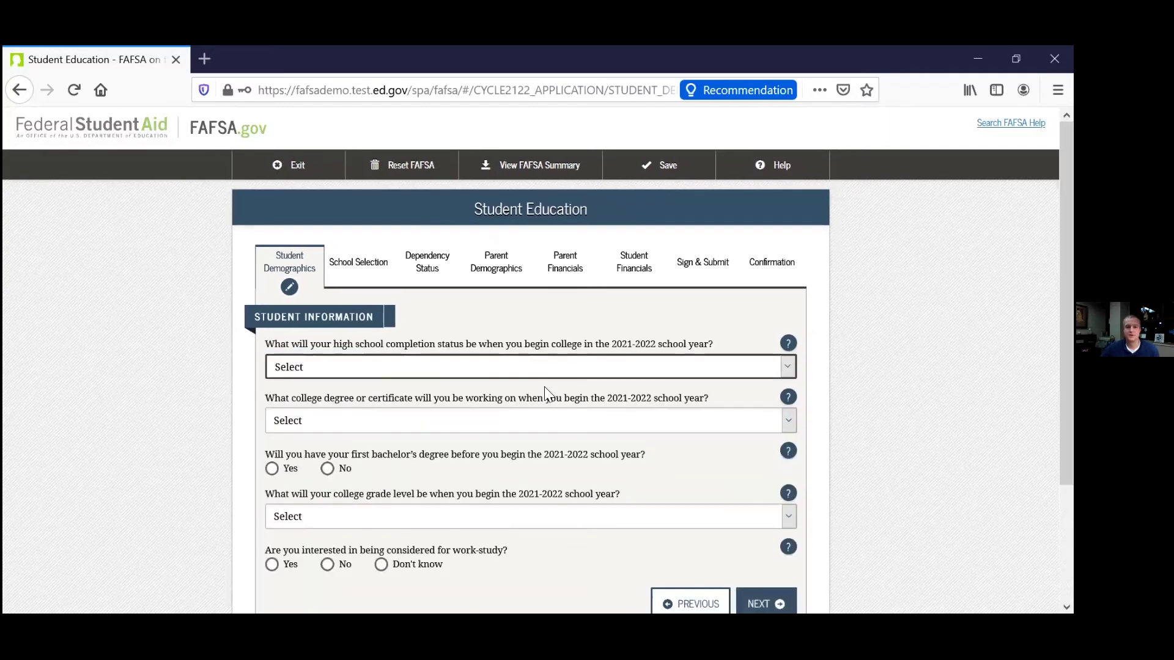
Set high school completion to High school diploma and degree sought to 1st bachelor's degree.
click(475, 361)
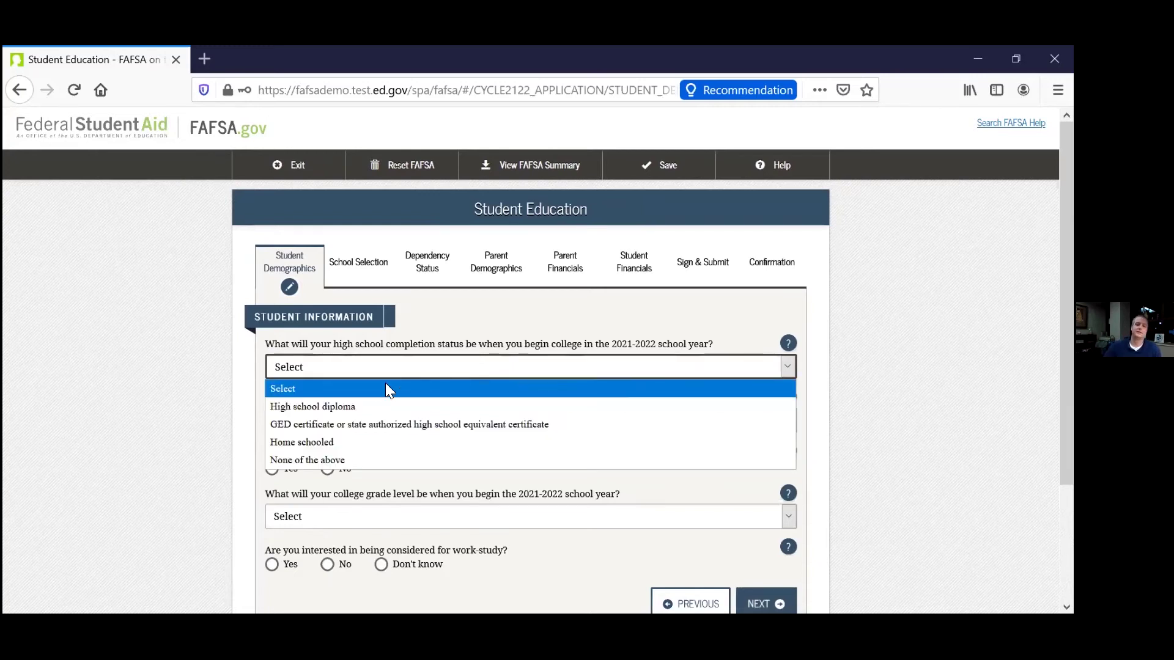
click(340, 406)
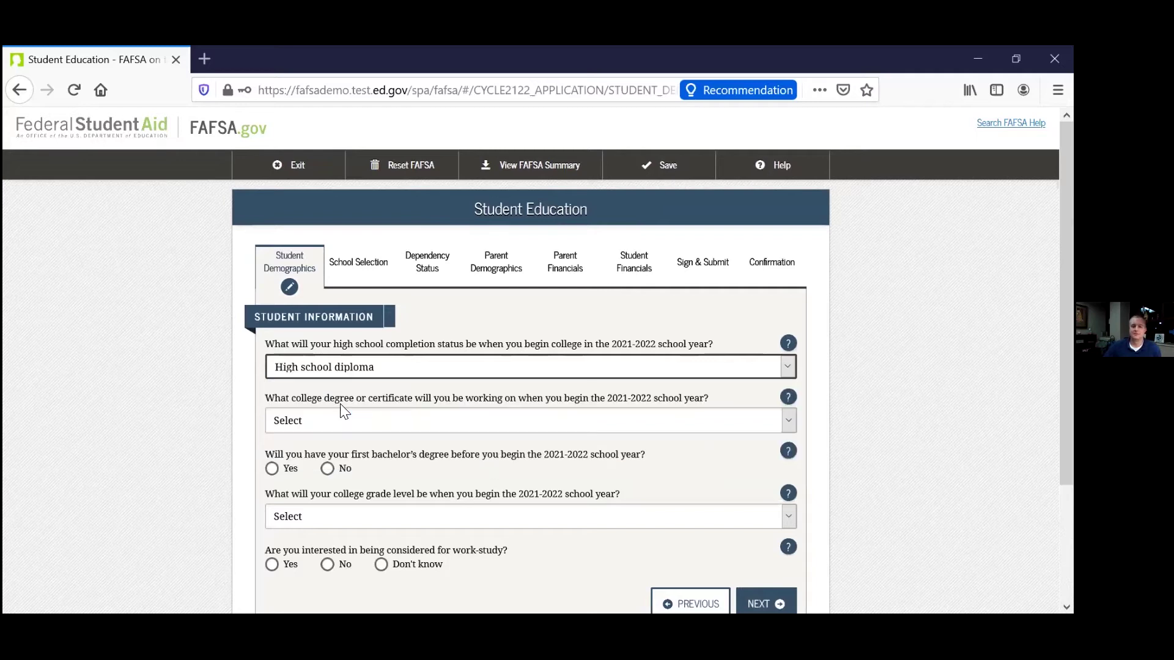
click(359, 423)
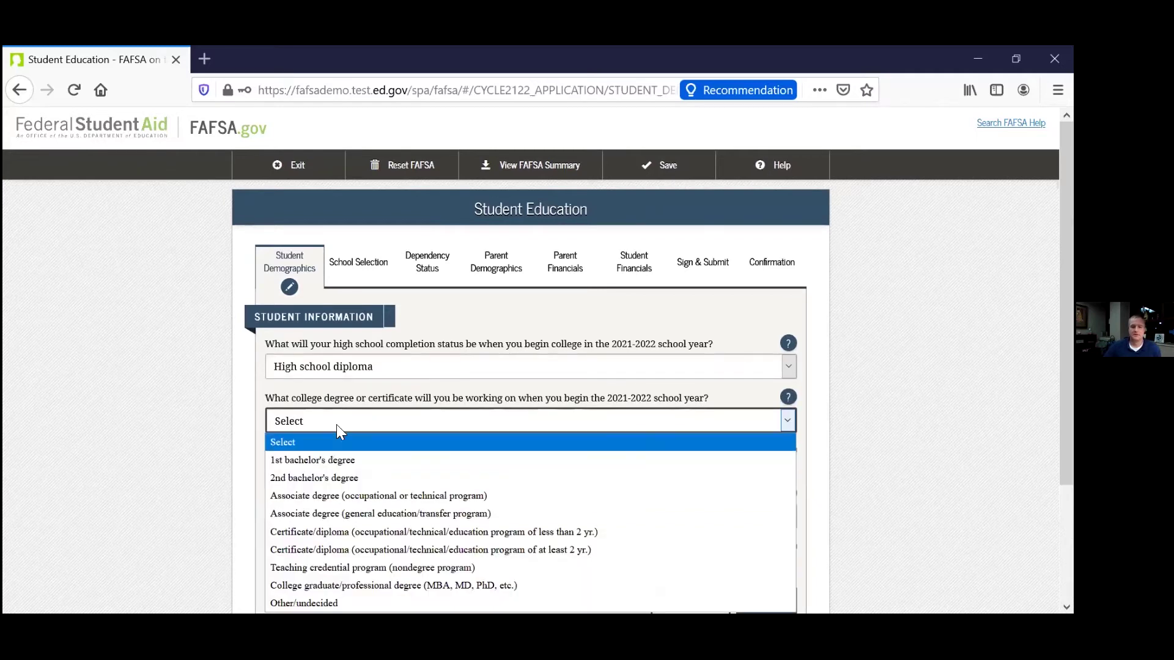
click(307, 461)
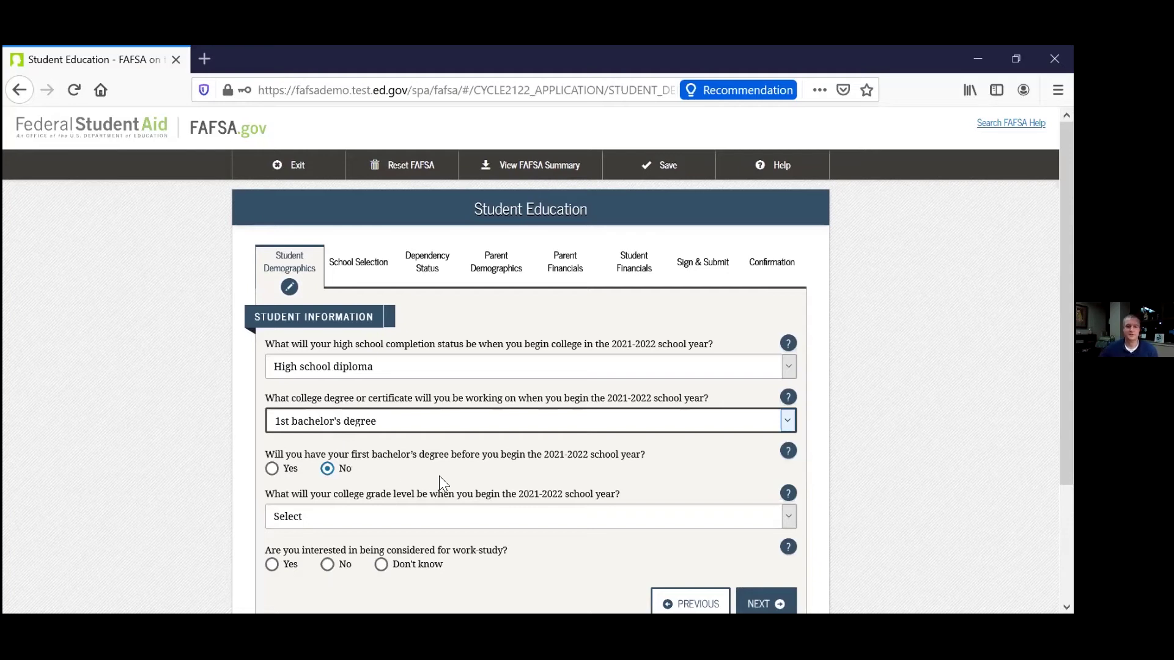
Set grade level to Never attended college/1st yr. and work-study interest to Don't know.
scroll(360, 435, down, 2)
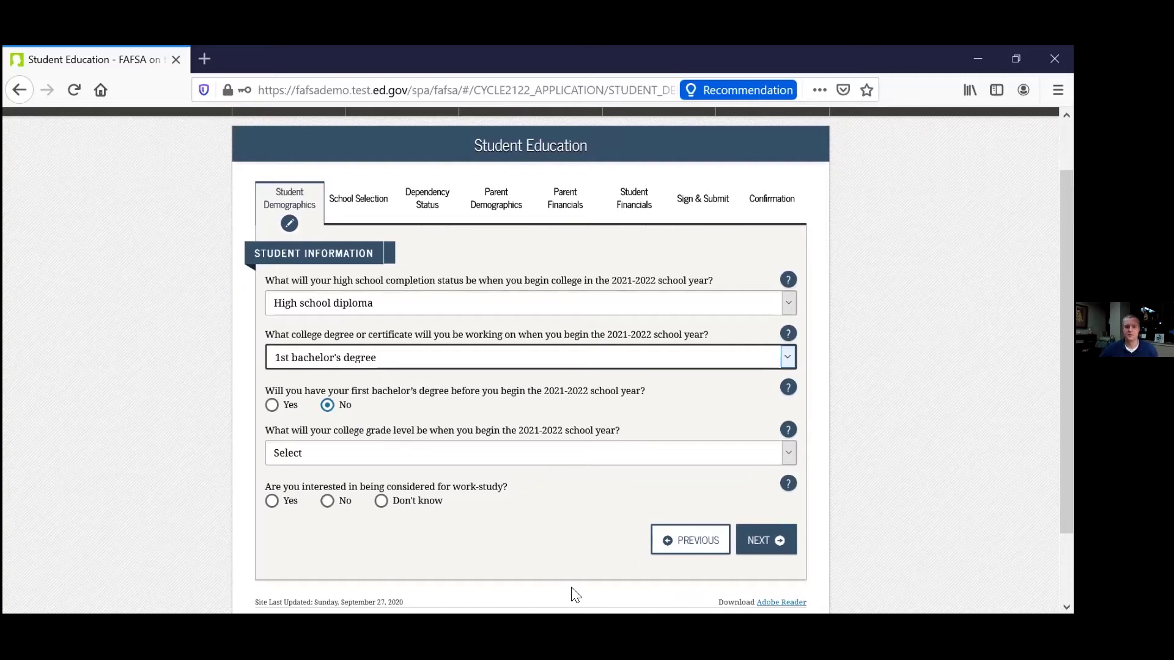
click(665, 458)
click(414, 304)
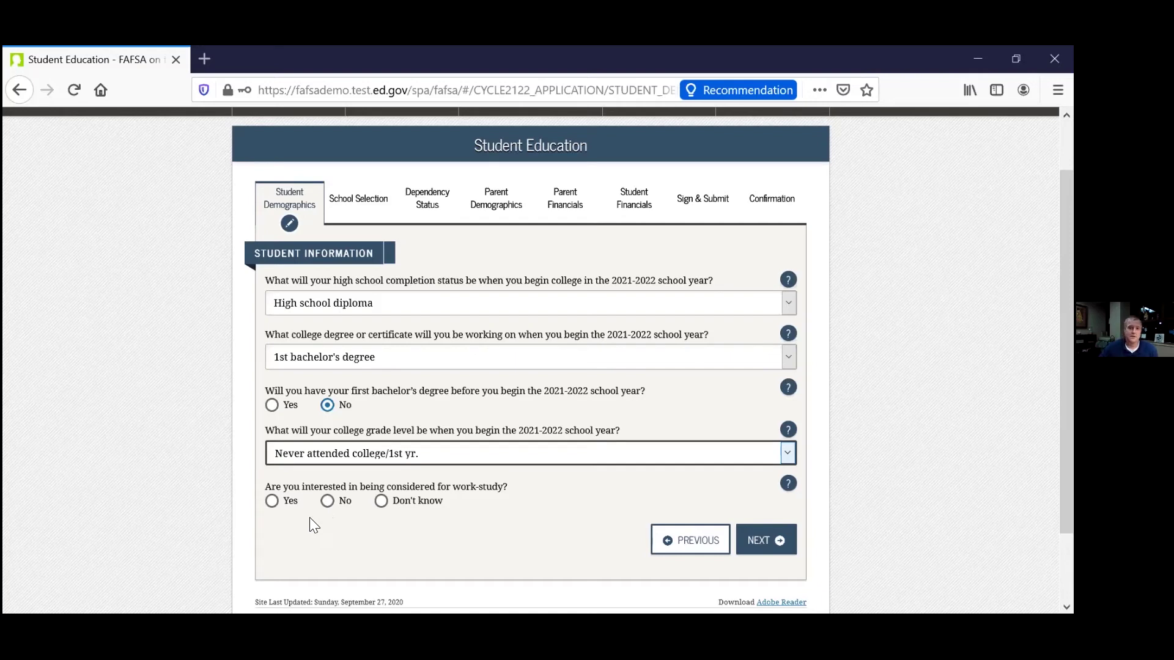
click(381, 503)
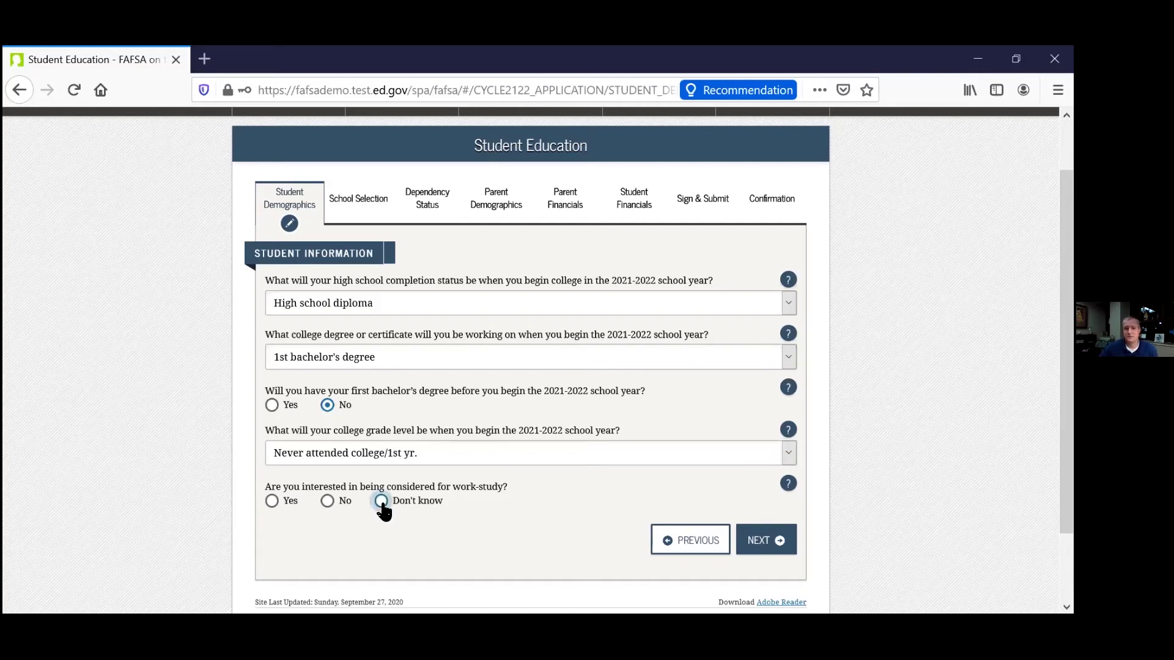
click(766, 547)
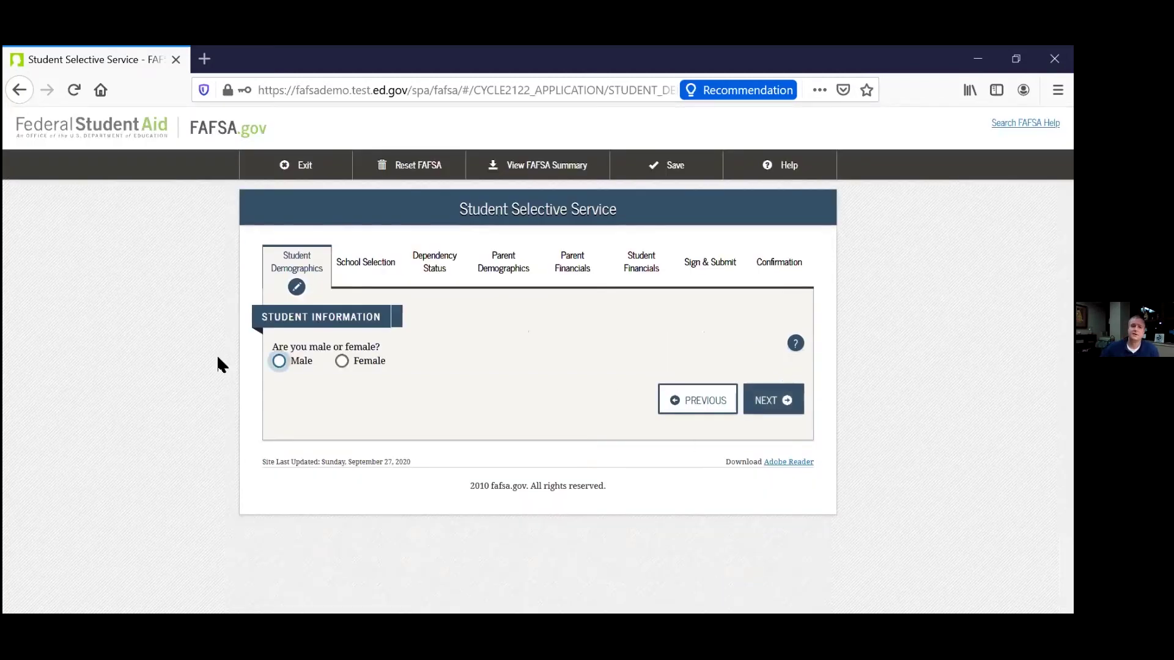
Mark the student Male and registered with Selective Service, leaving the driver's license blank.
click(279, 361)
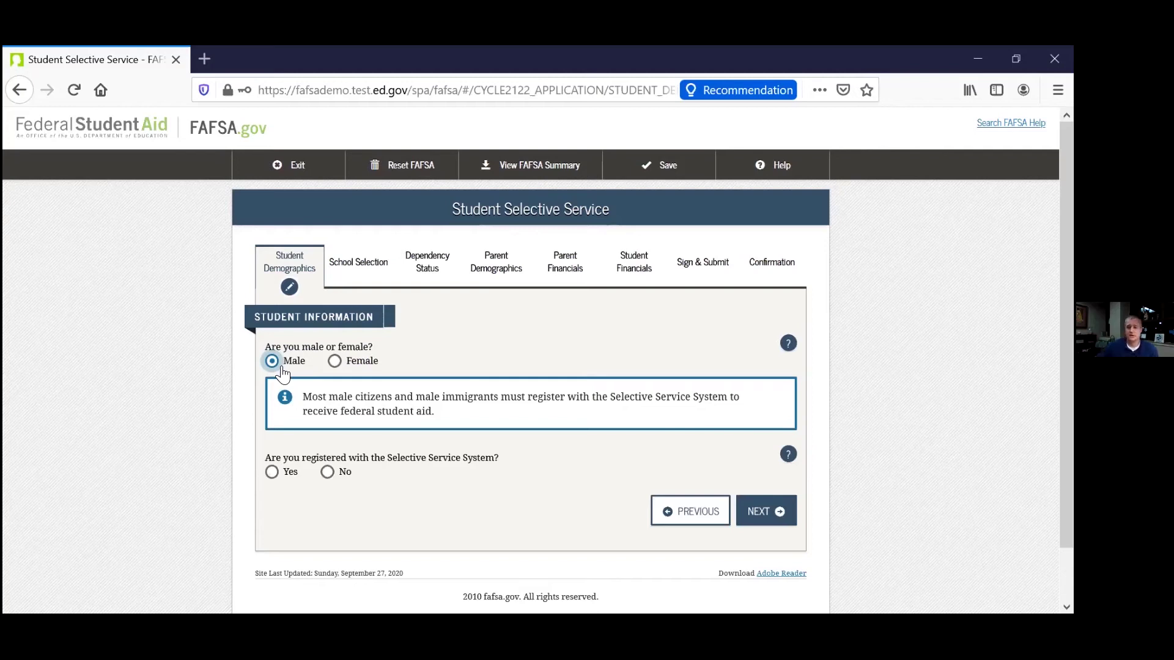
click(273, 474)
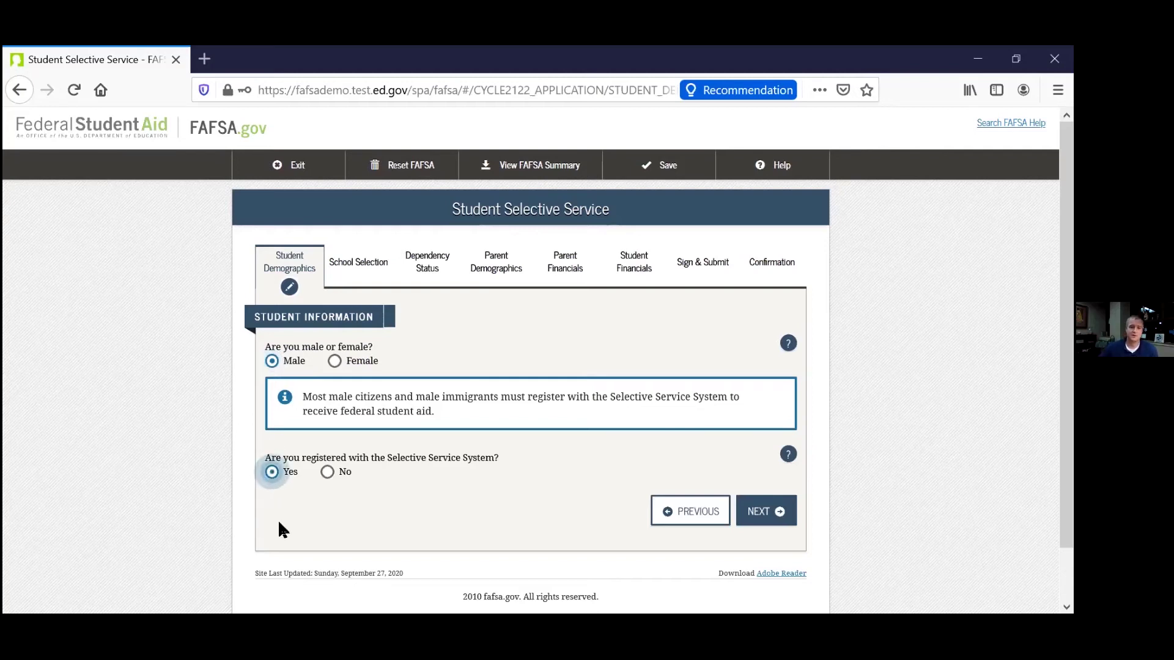
click(762, 520)
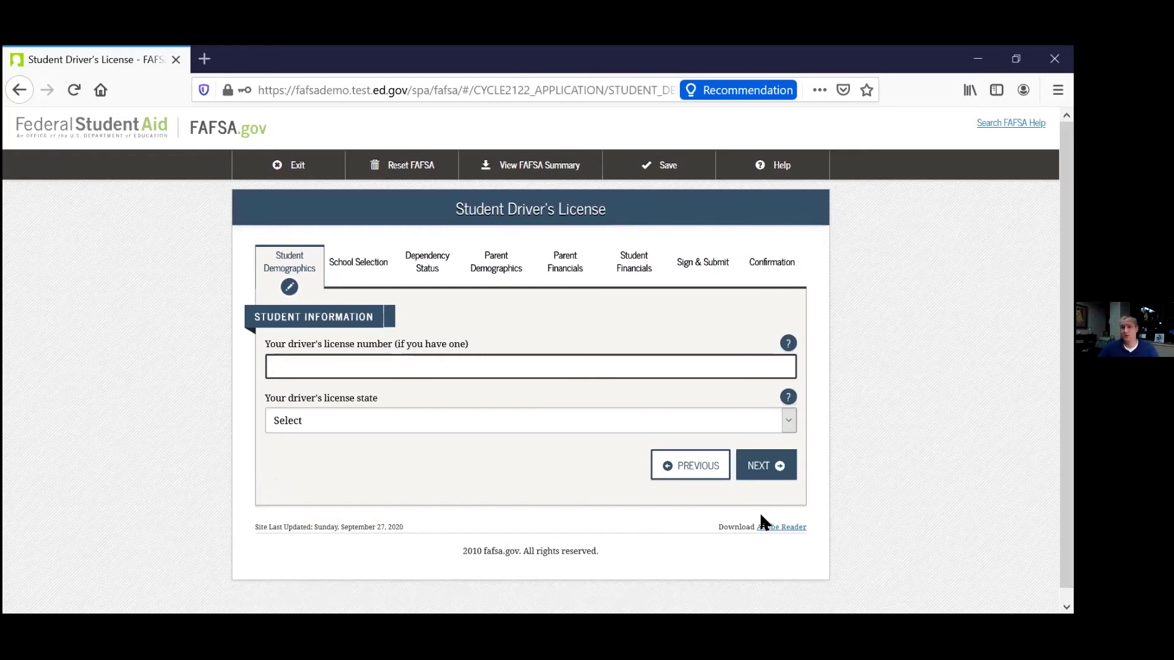
click(773, 466)
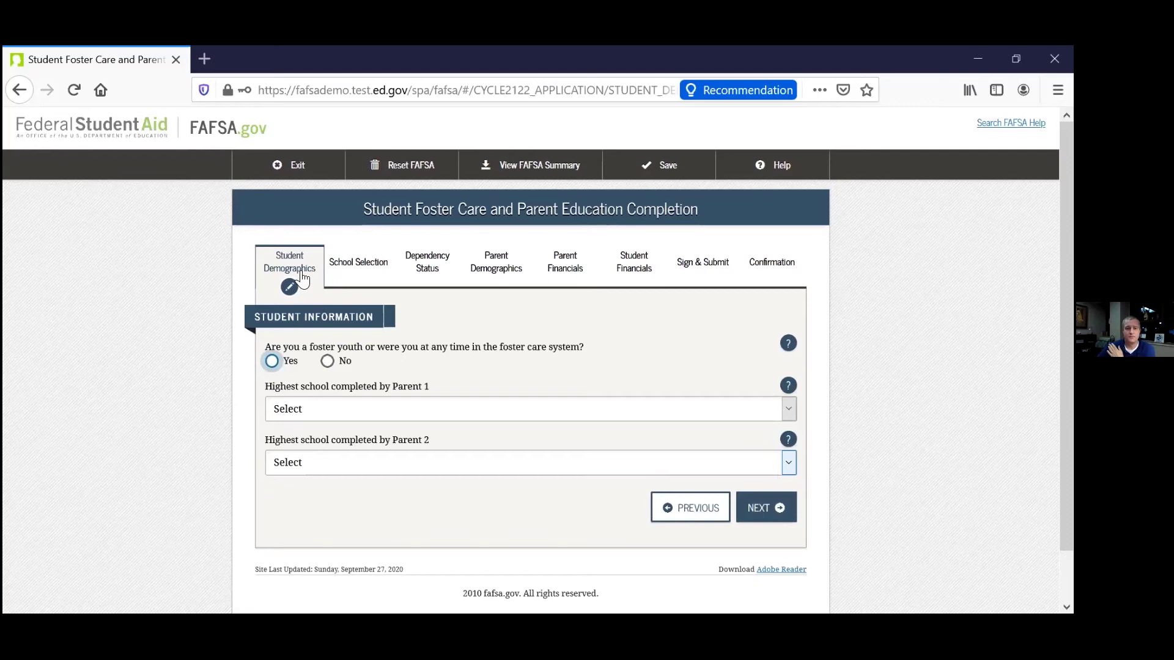
Answer No to foster care, Parent 1 High School, Parent 2 College or beyond.
click(328, 361)
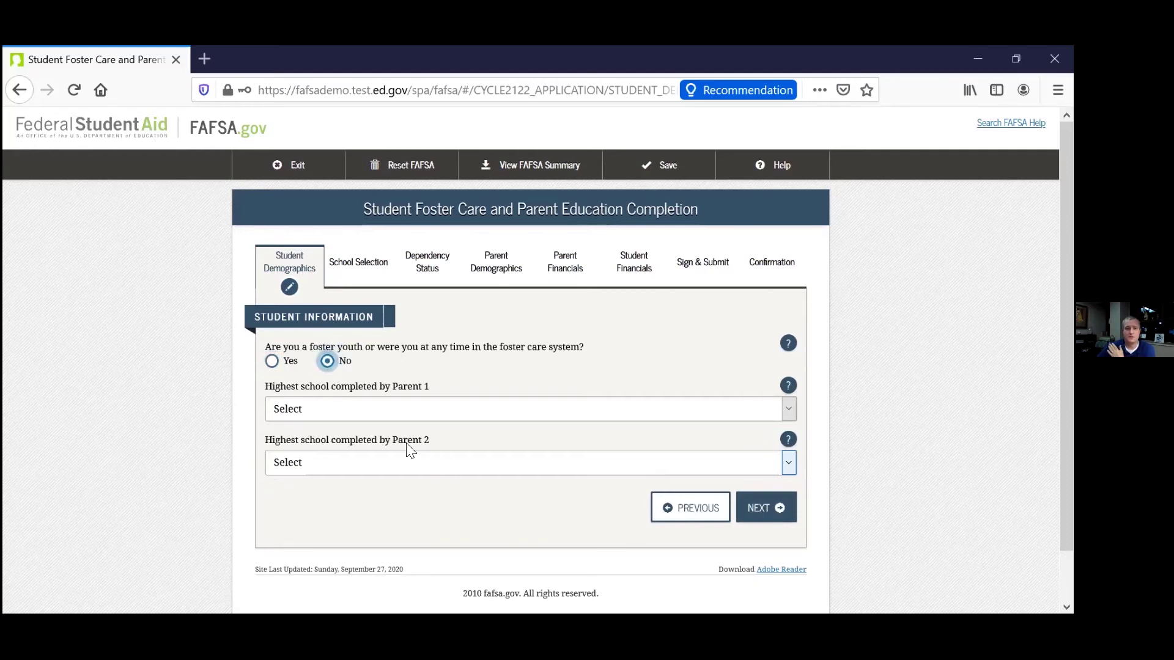
click(371, 409)
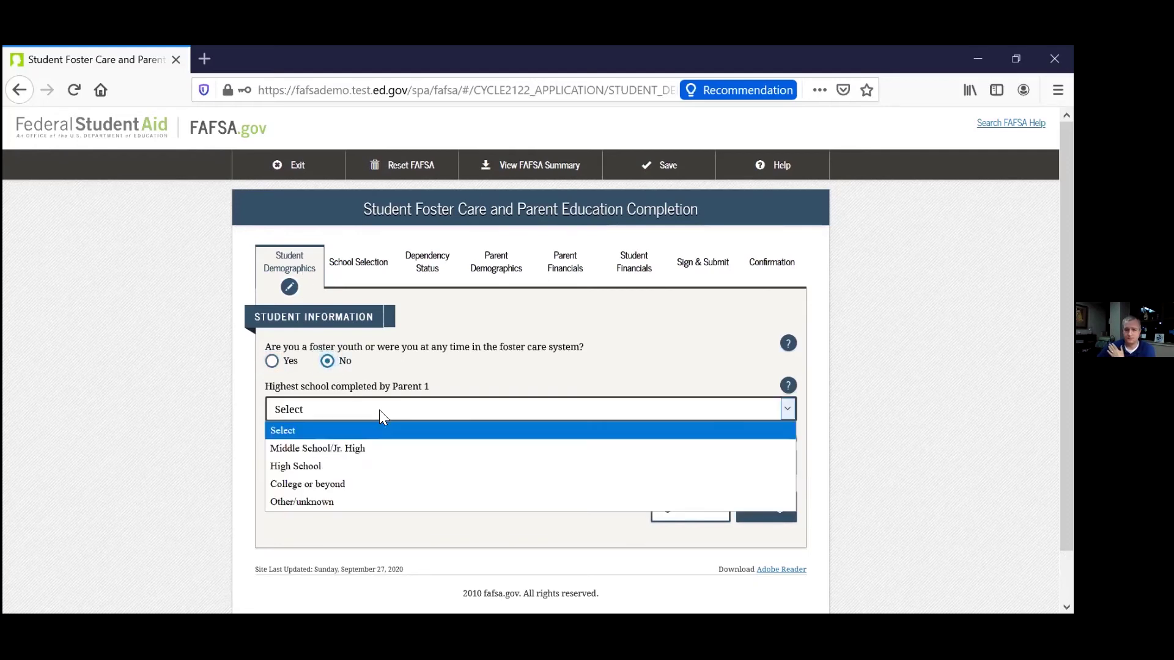
click(370, 463)
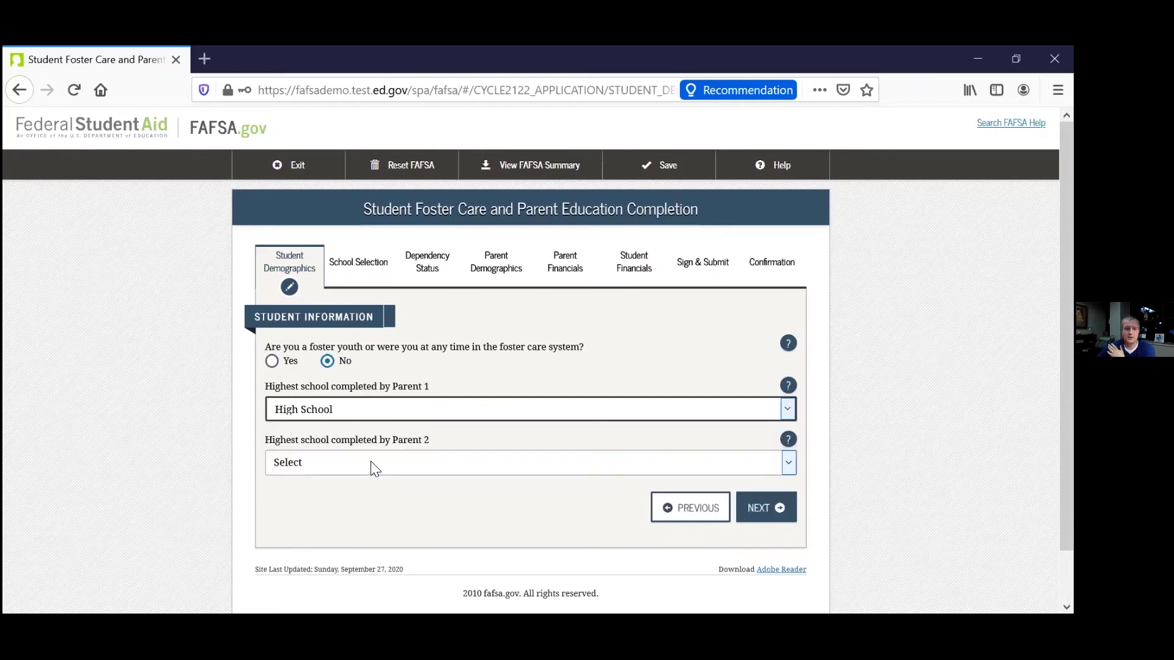
click(371, 465)
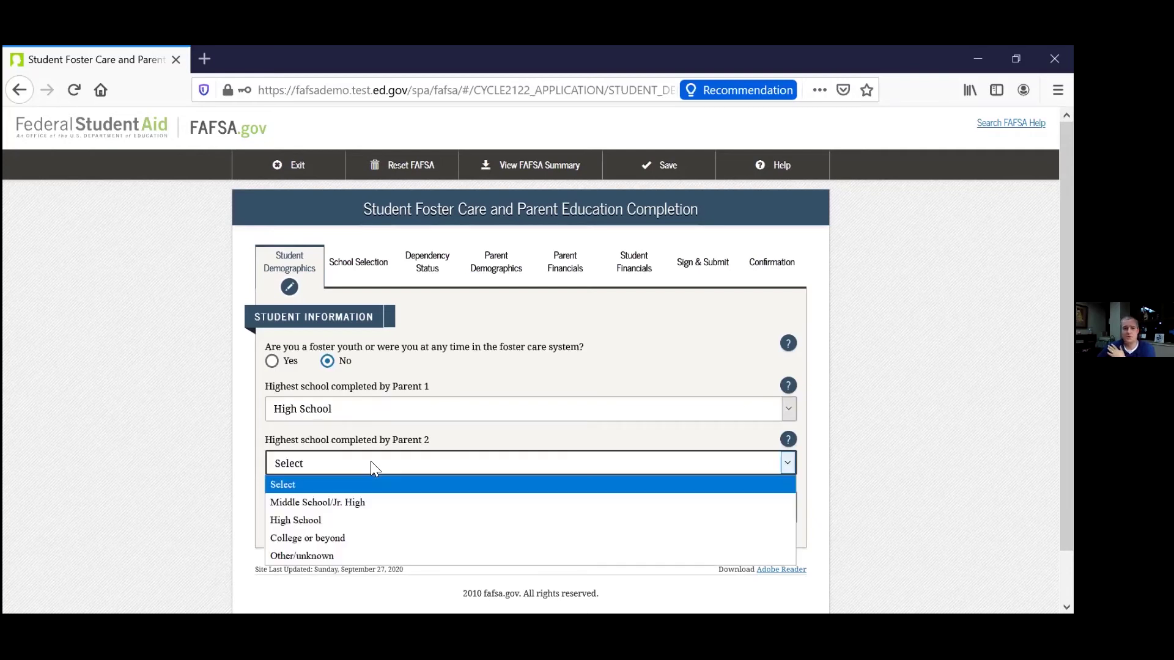
click(352, 538)
click(443, 507)
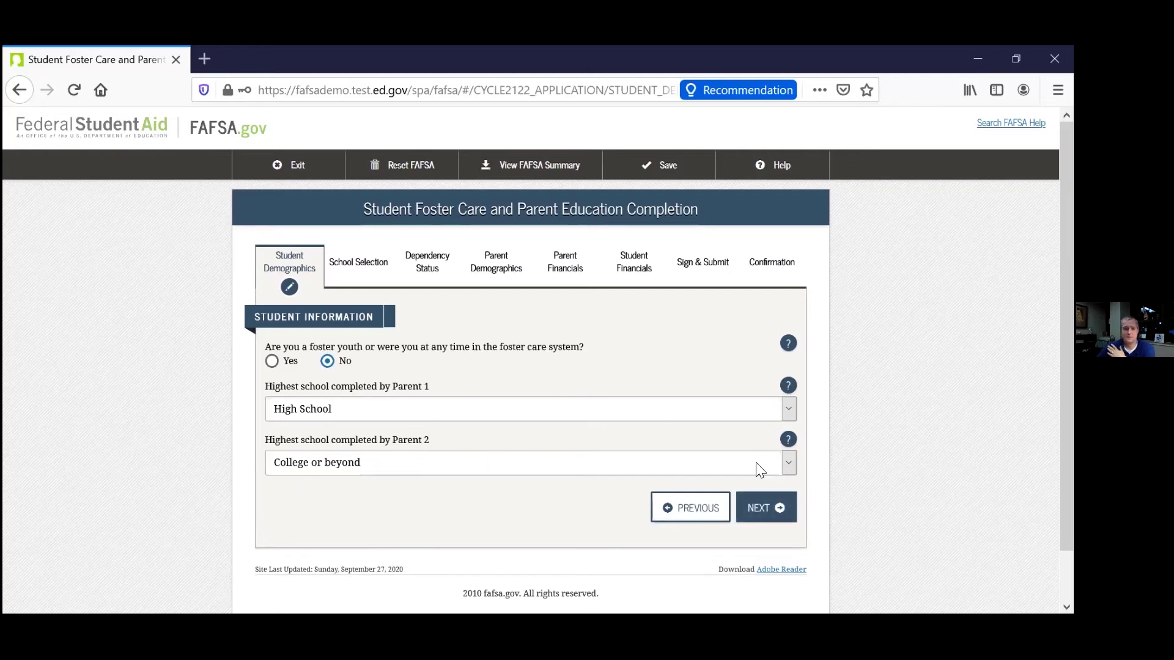
click(775, 505)
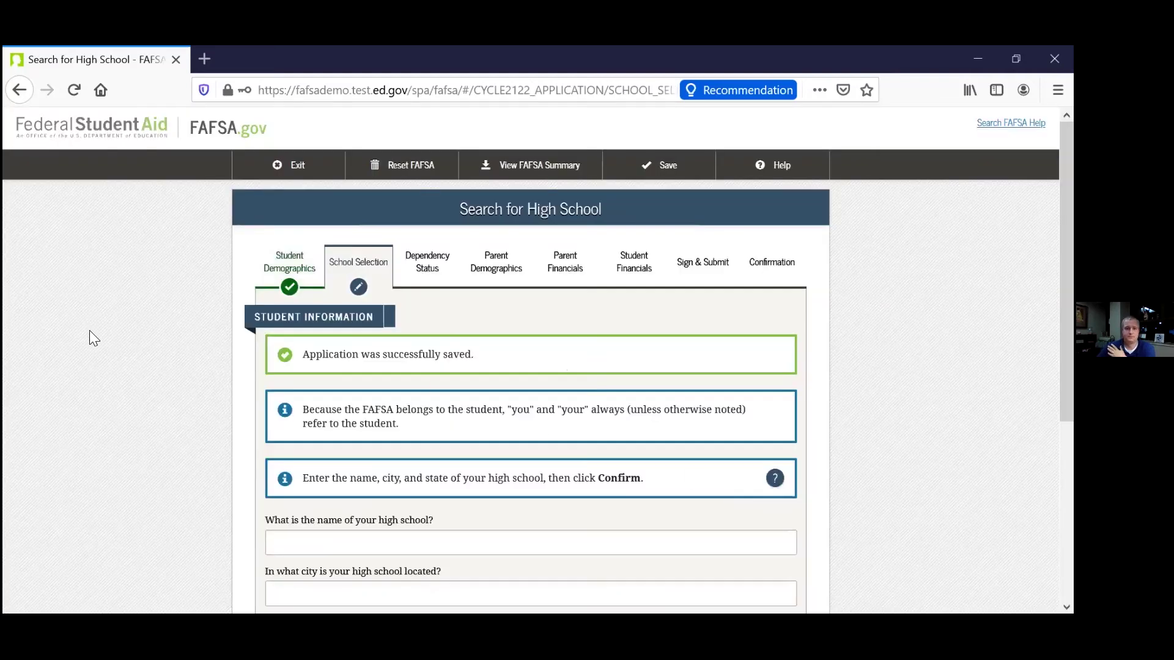
Try searching for a high school and continuing with the fields left empty.
scroll(90, 331, down, 5)
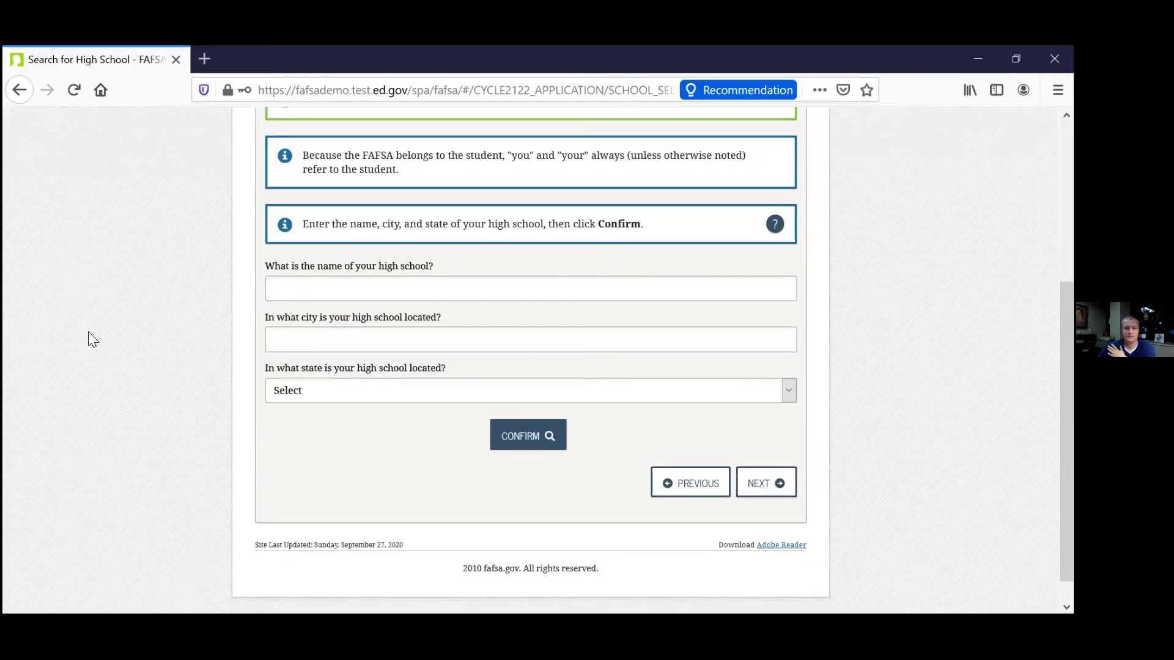
click(354, 287)
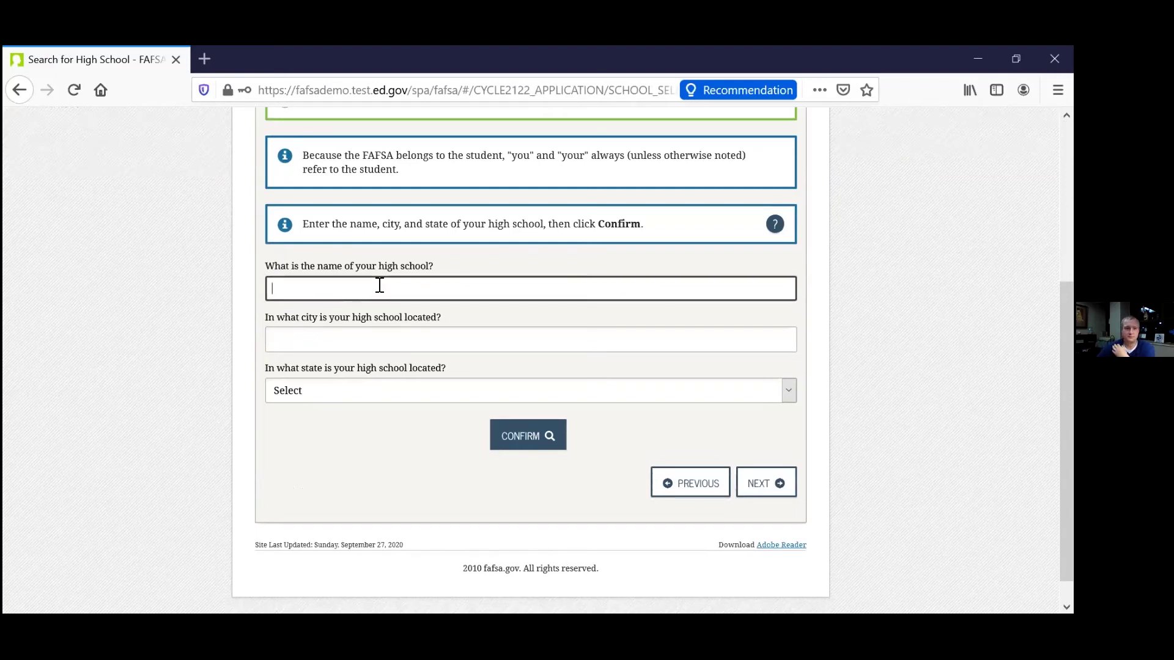
click(329, 396)
click(477, 499)
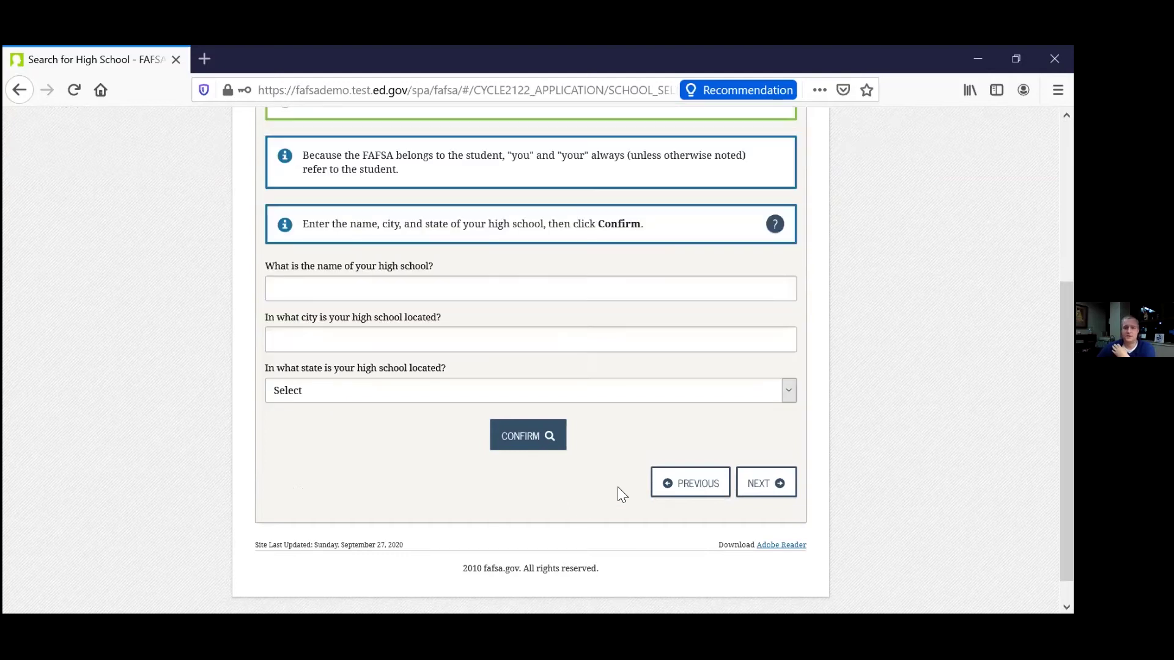
click(524, 437)
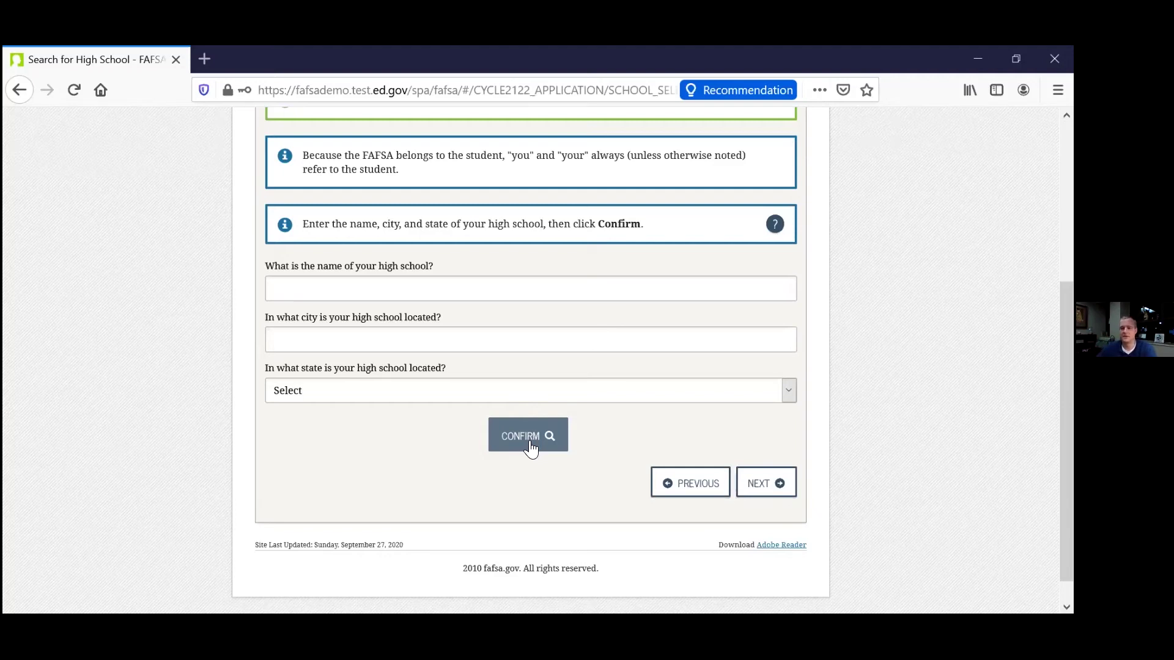
click(772, 483)
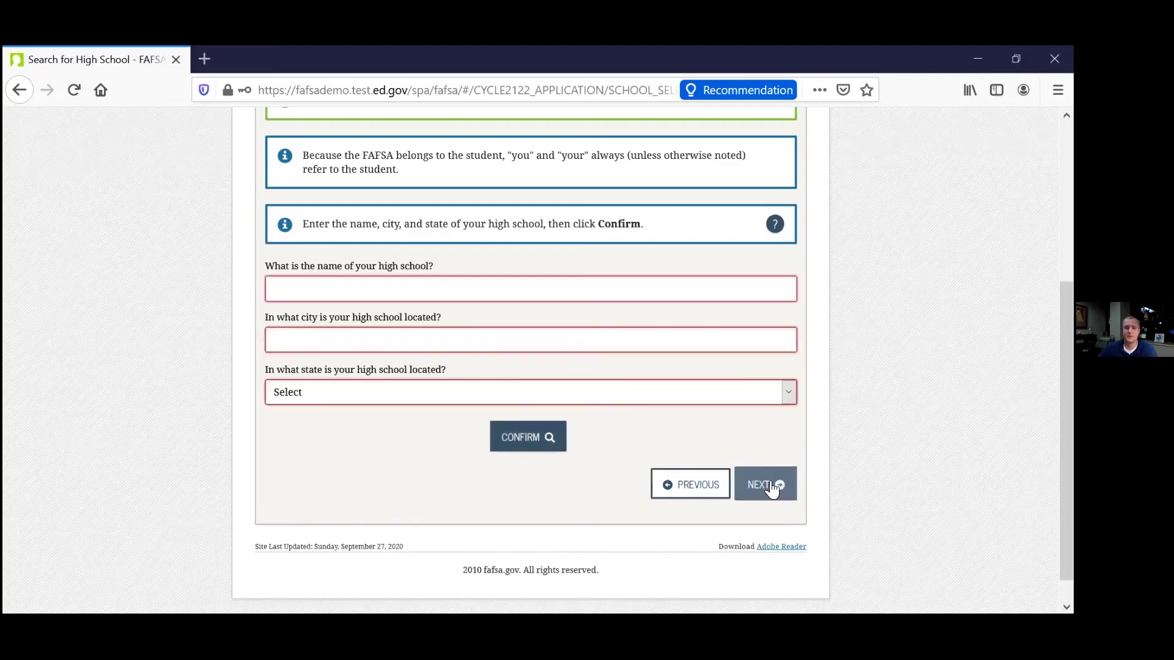
Enter 'lawrence high' as the high school name and 'lawrence' as its city.
click(382, 330)
text(la)
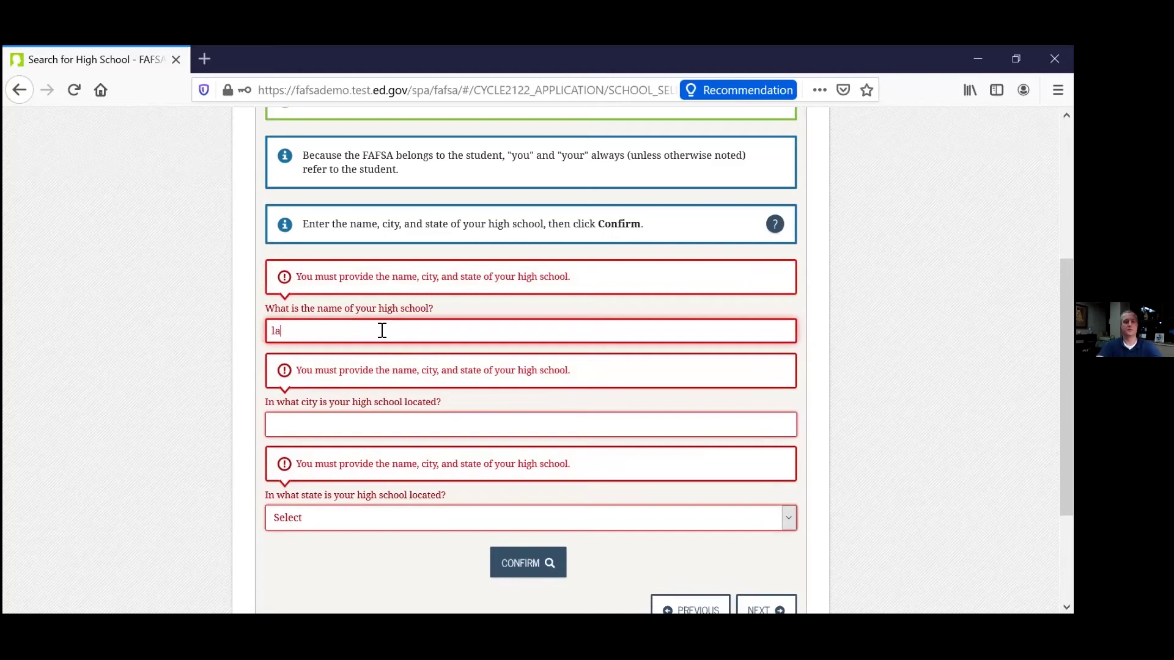
text(wrence high)
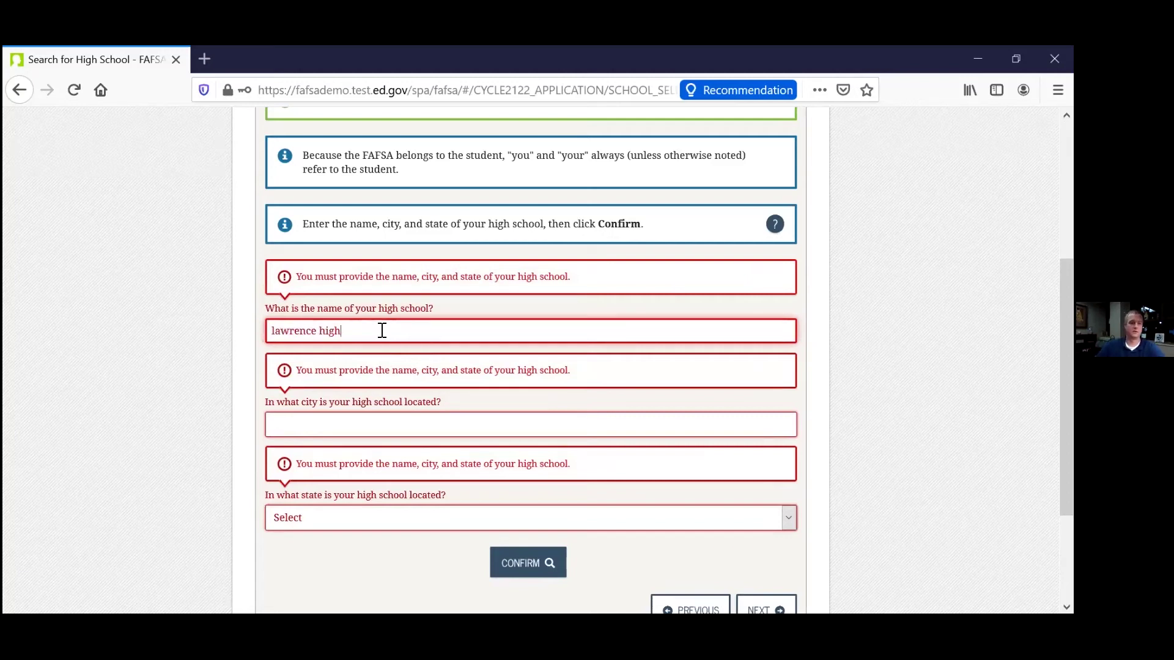
click(421, 423)
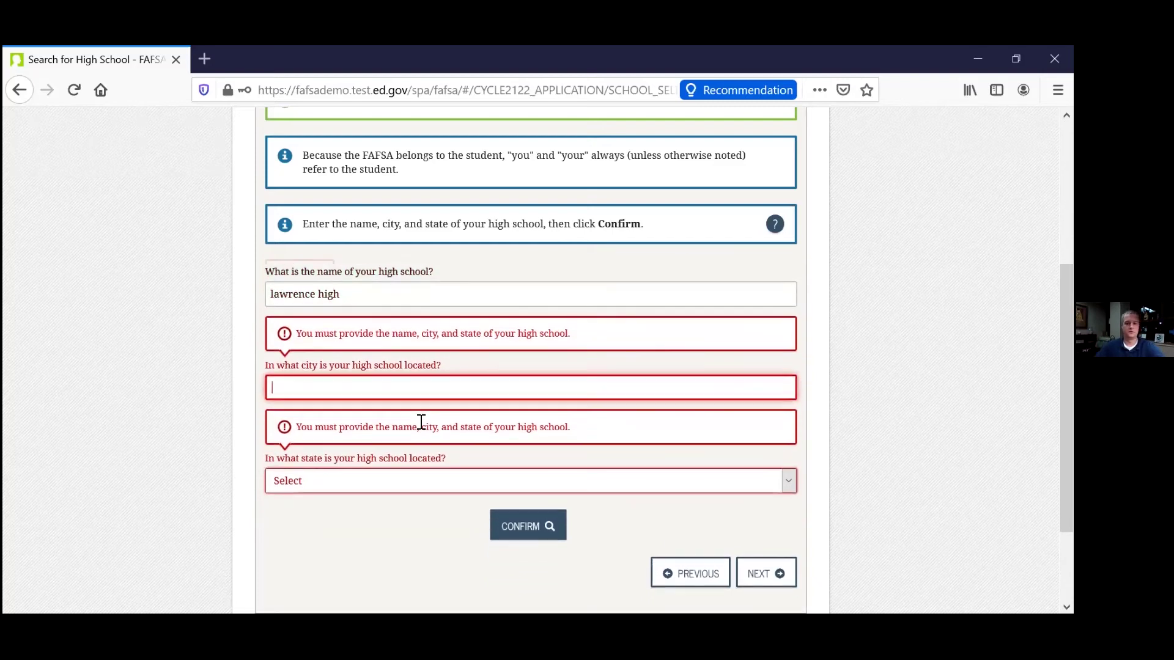
text(lawrence)
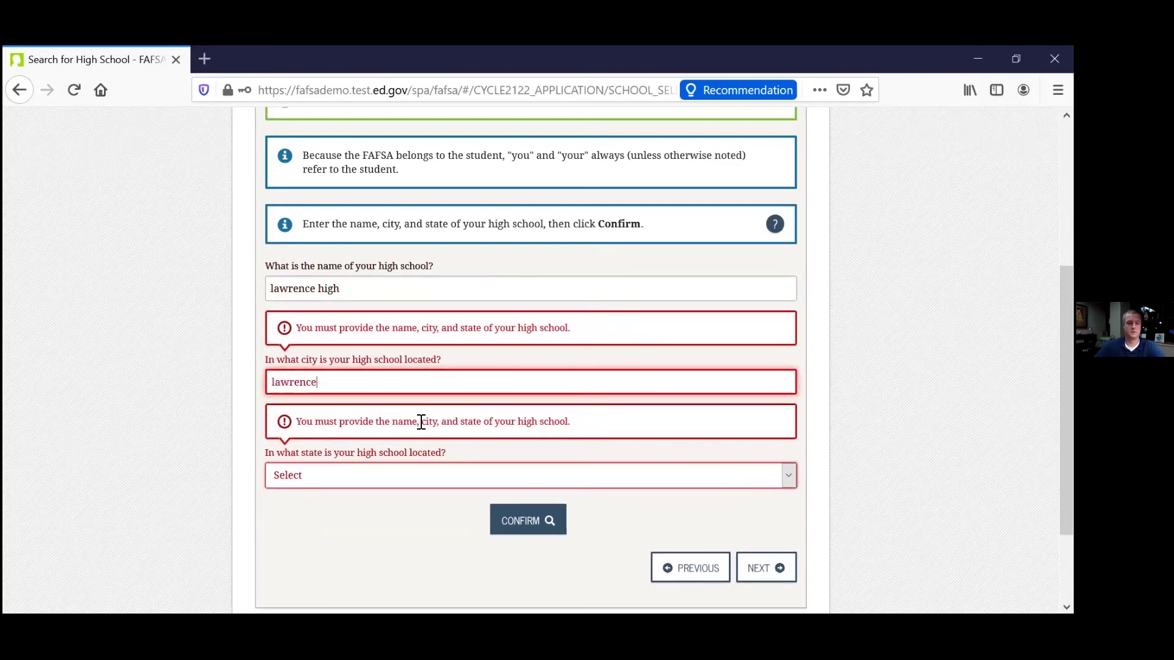
click(425, 474)
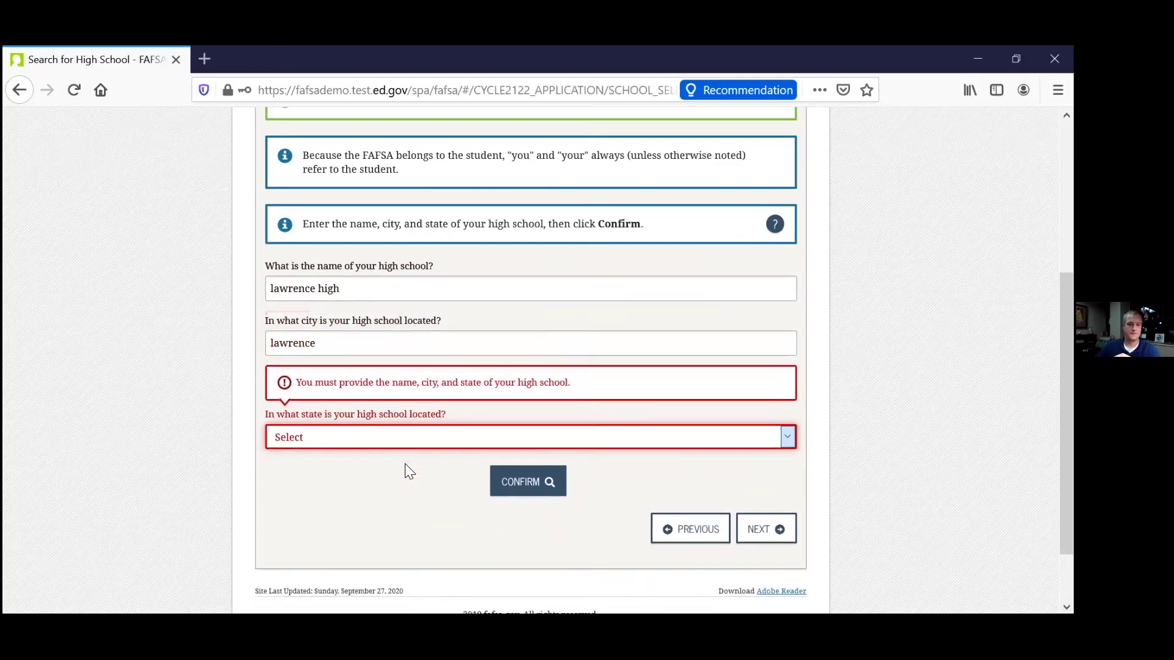
Choose Kansas from the state list for the high school.
click(334, 434)
scroll(360, 342, down, 10)
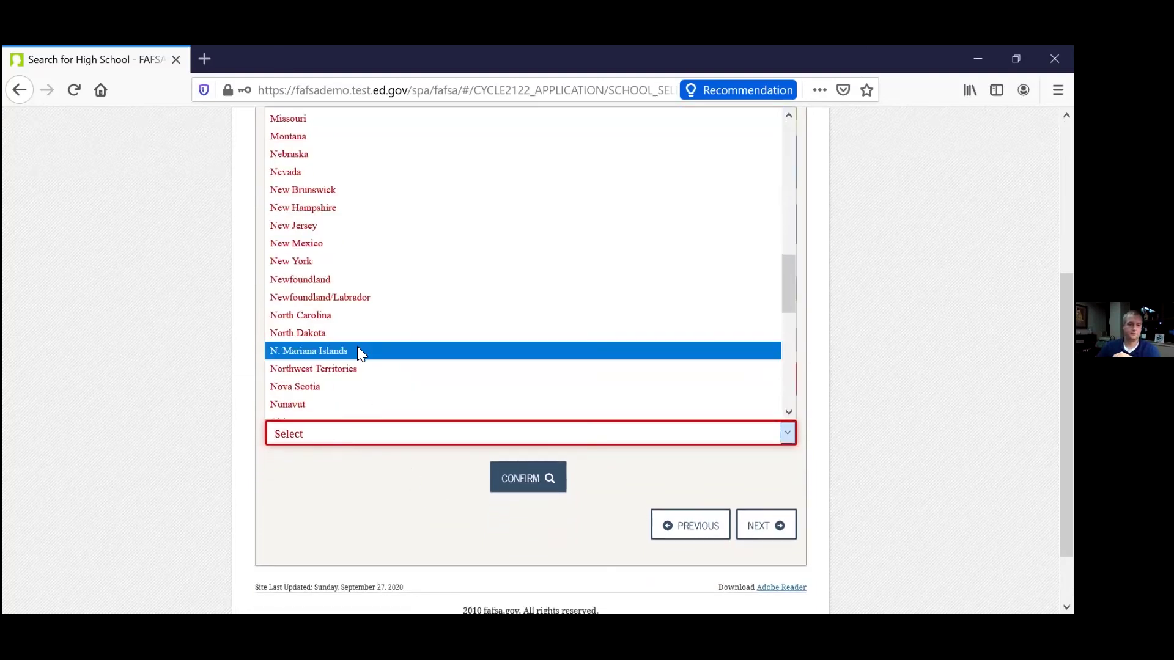
scroll(353, 370, down, 6)
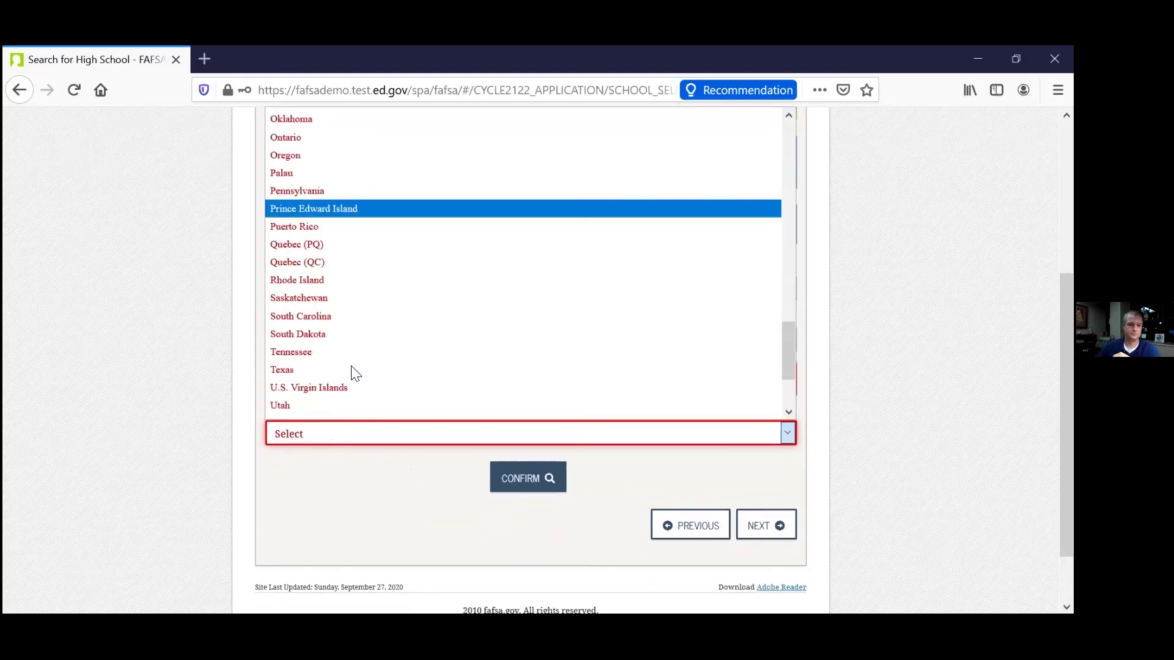
scroll(352, 370, down, 3)
scroll(349, 371, up, 6)
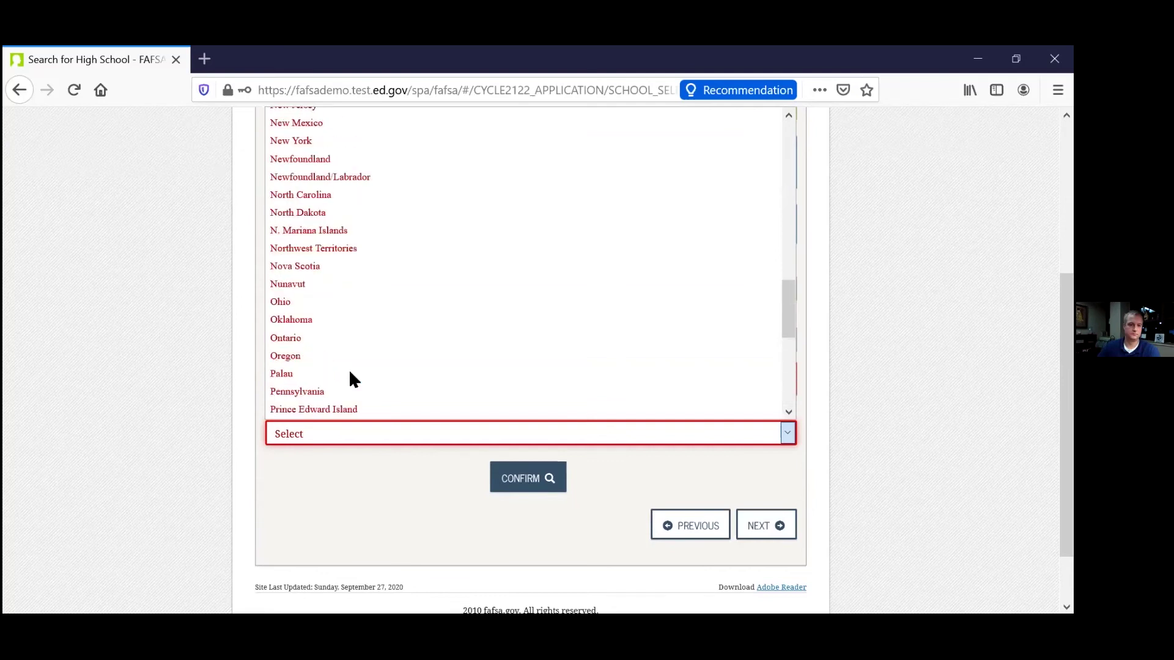
scroll(350, 371, up, 9)
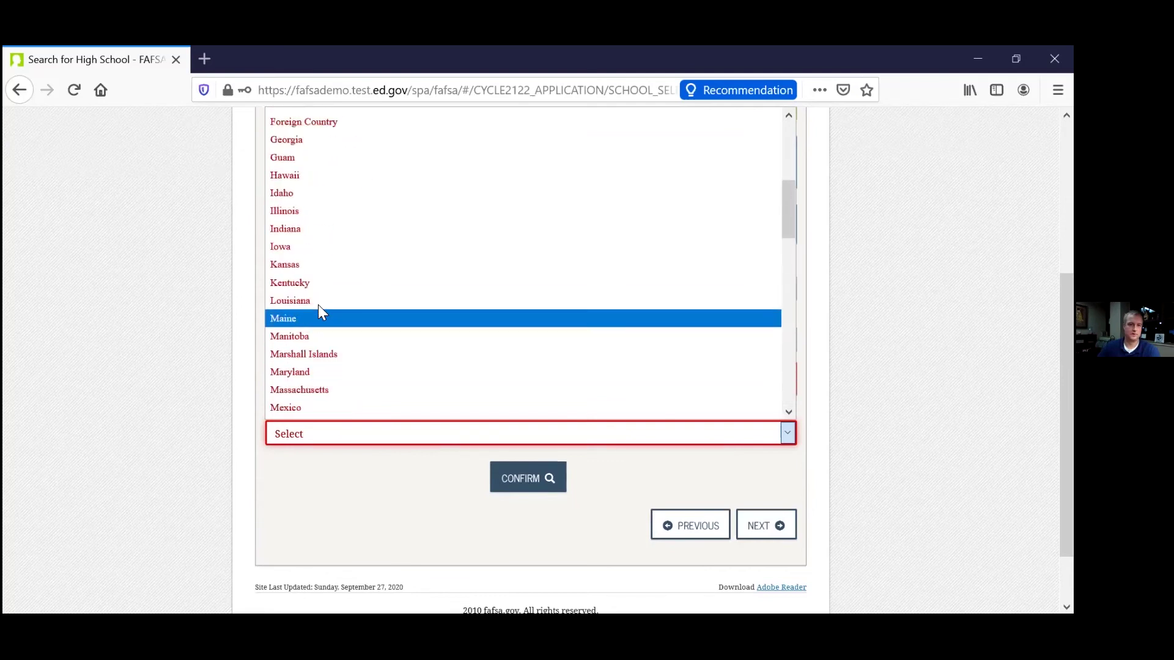
click(287, 265)
Search for the school, select Lawrence High from the results, and proceed.
click(529, 437)
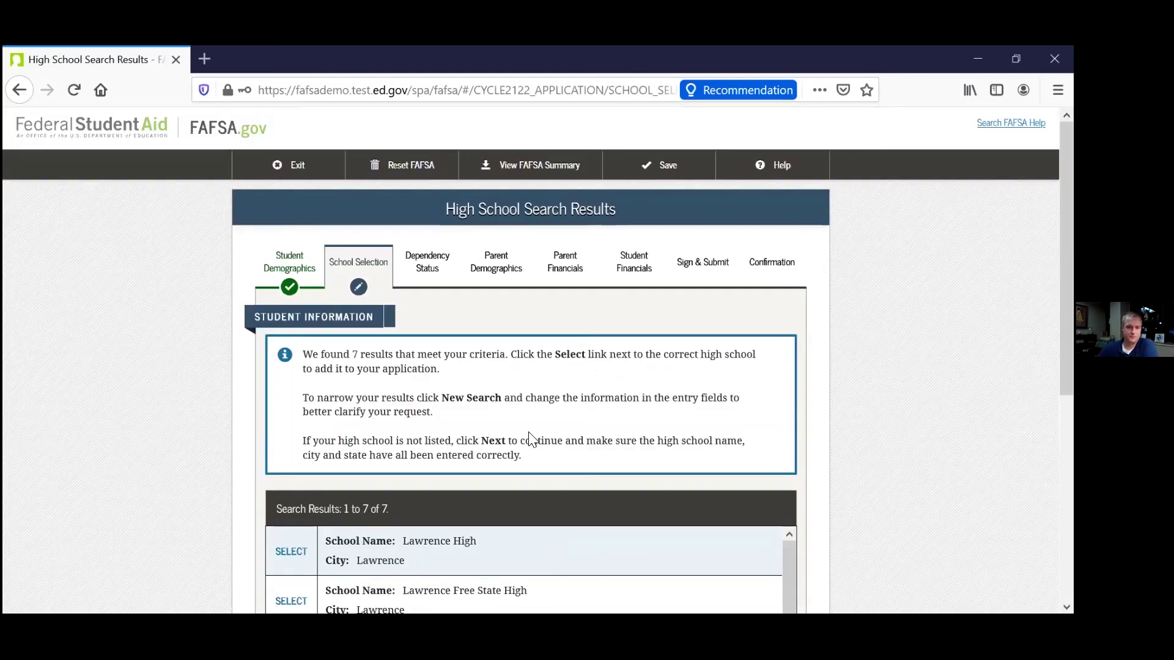
scroll(645, 422, down, 3)
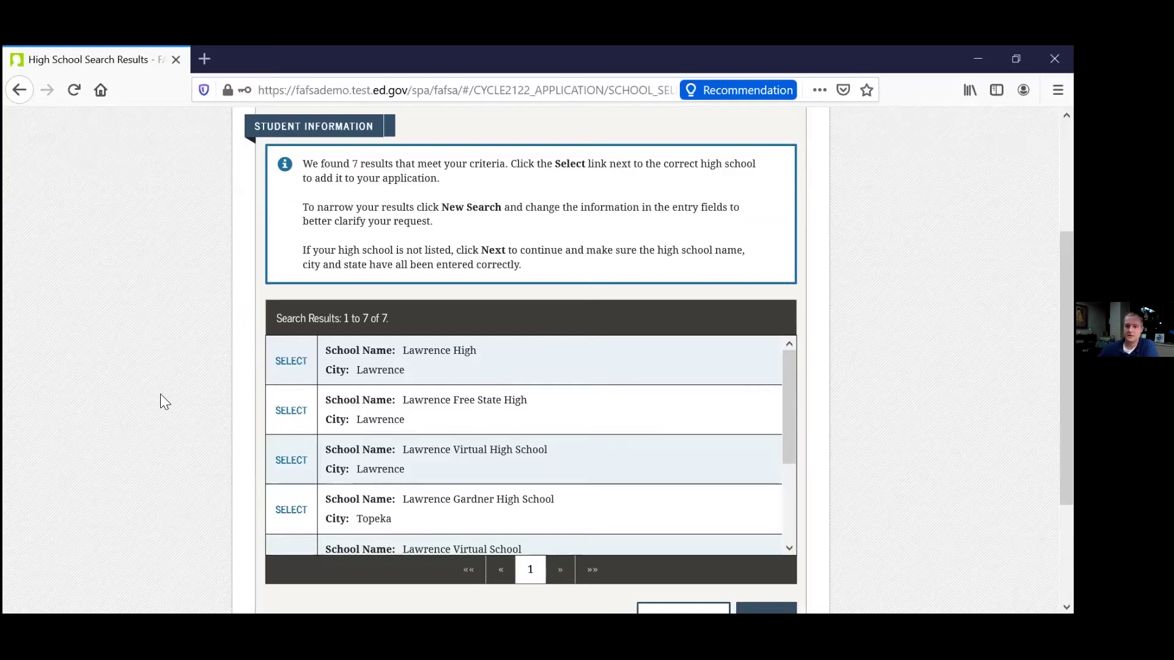
click(289, 360)
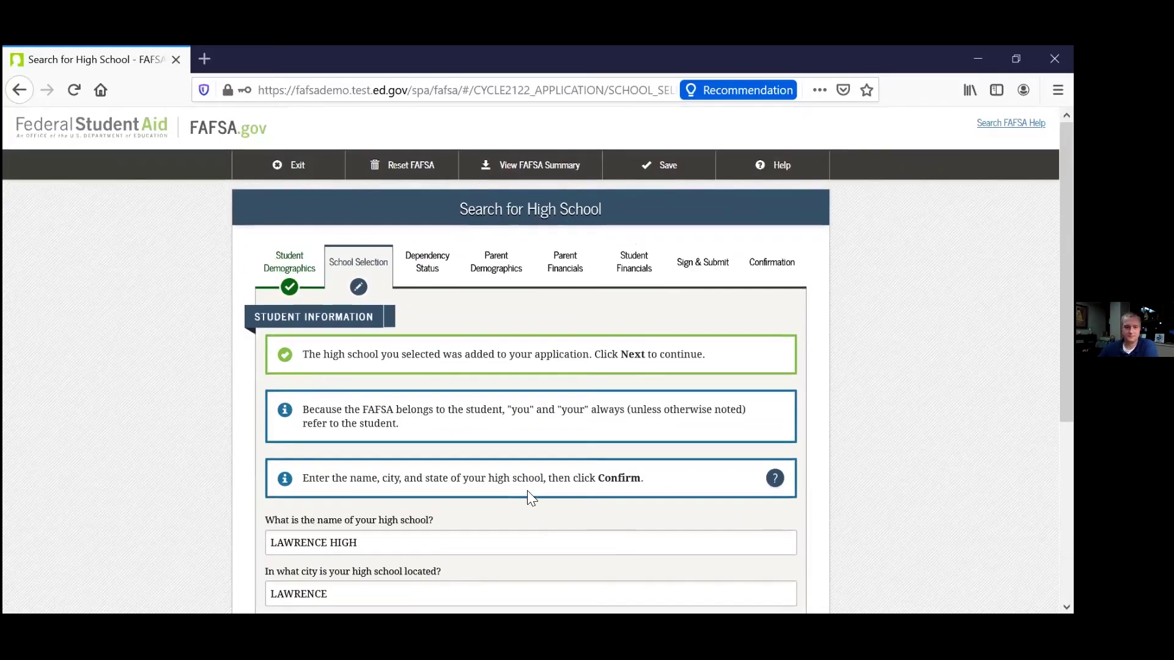
scroll(404, 497, down, 5)
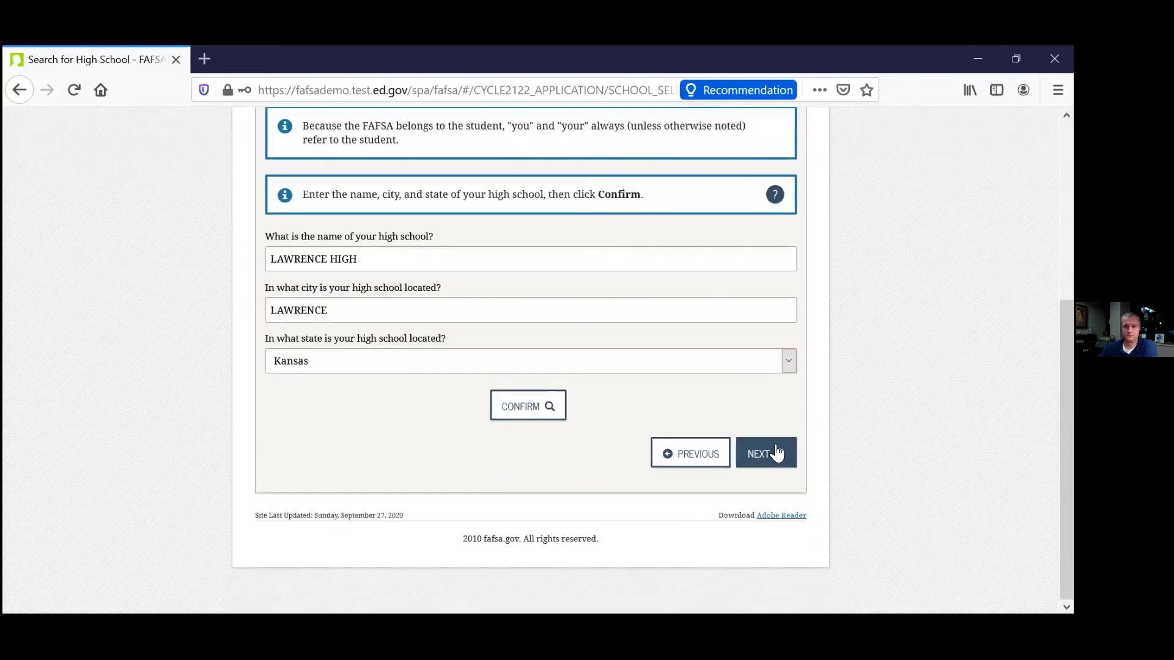
click(757, 453)
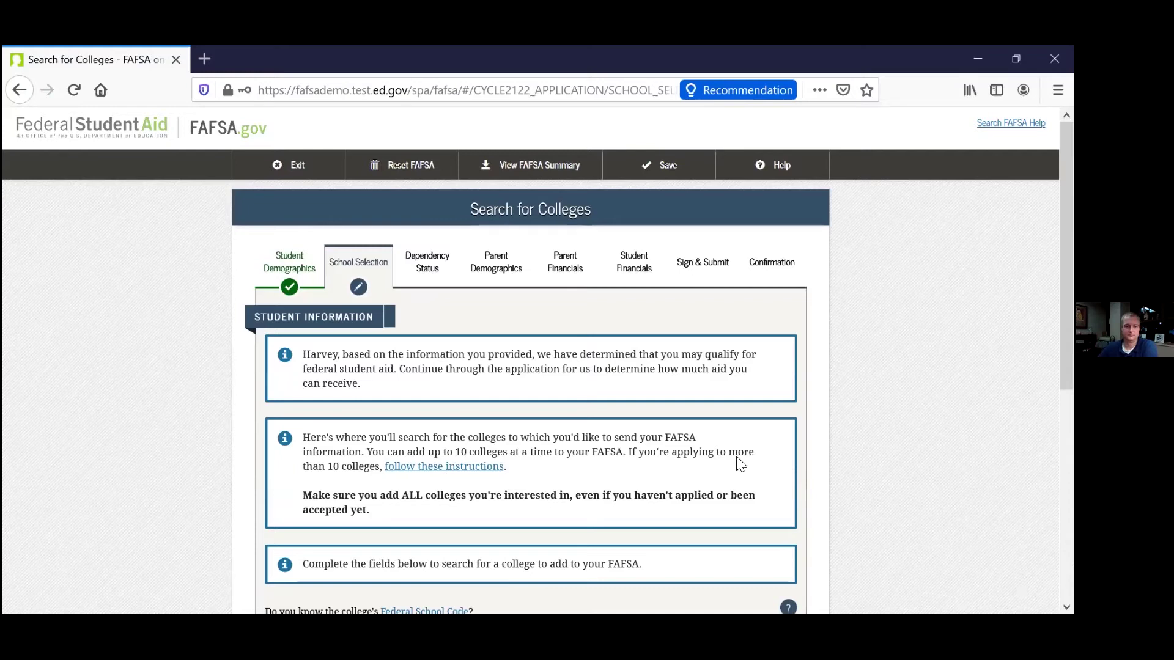
Search for colleges in Topeka, Kansas.
scroll(740, 477, down, 4)
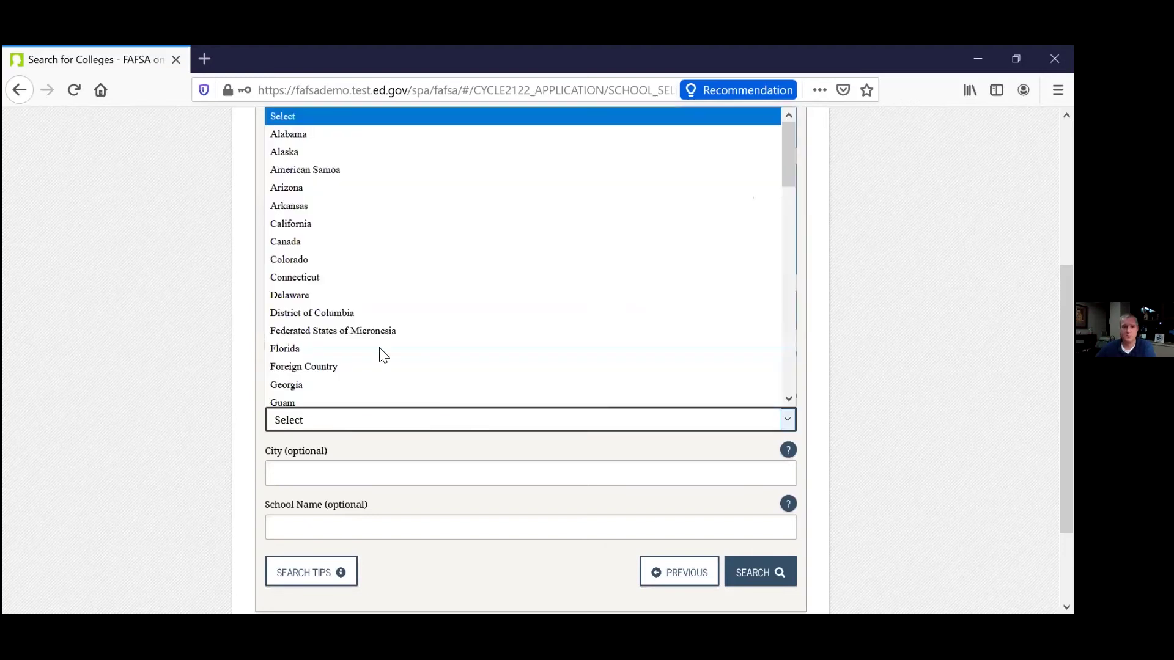
scroll(384, 348, down, 5)
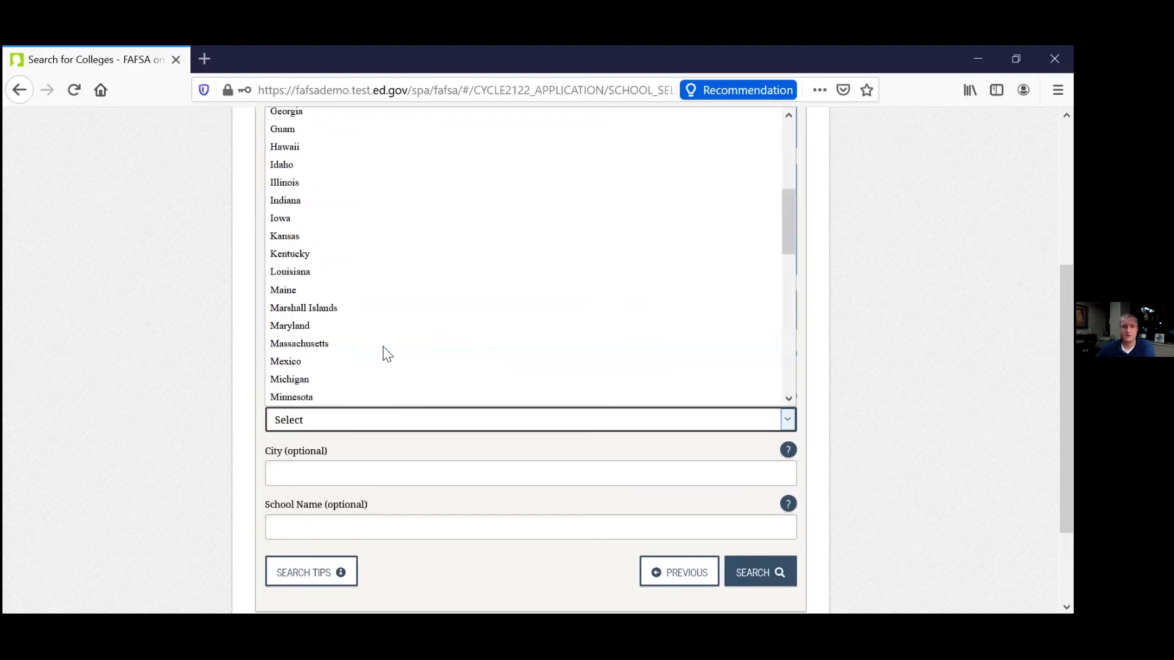
click(330, 236)
click(394, 478)
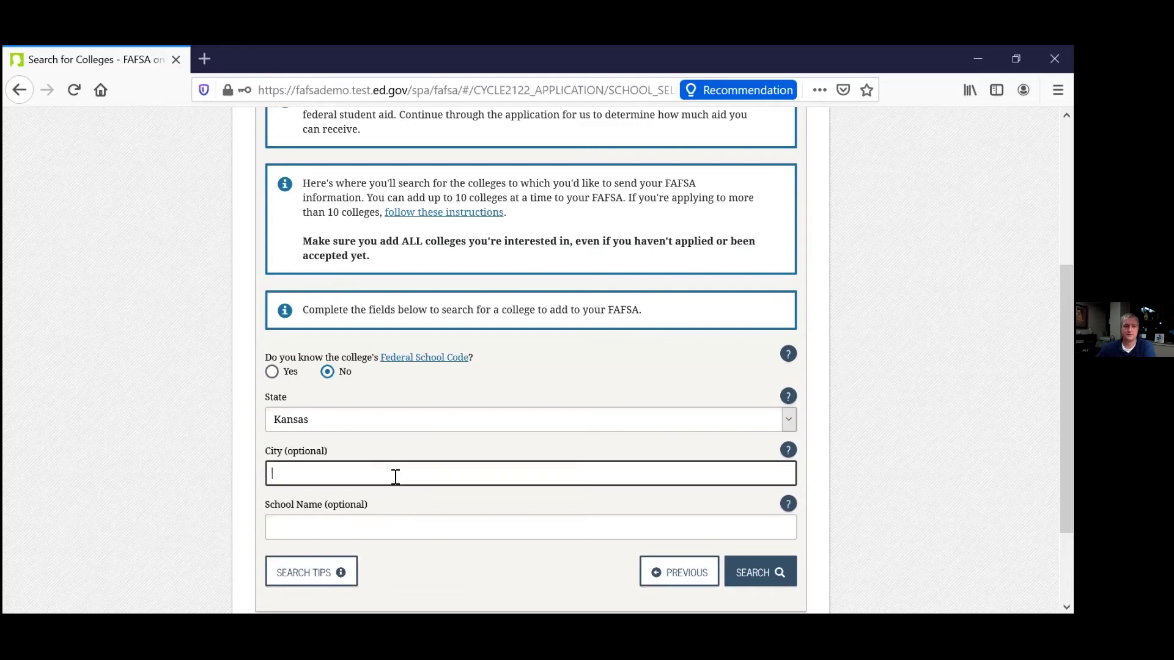
text(top)
text(r)
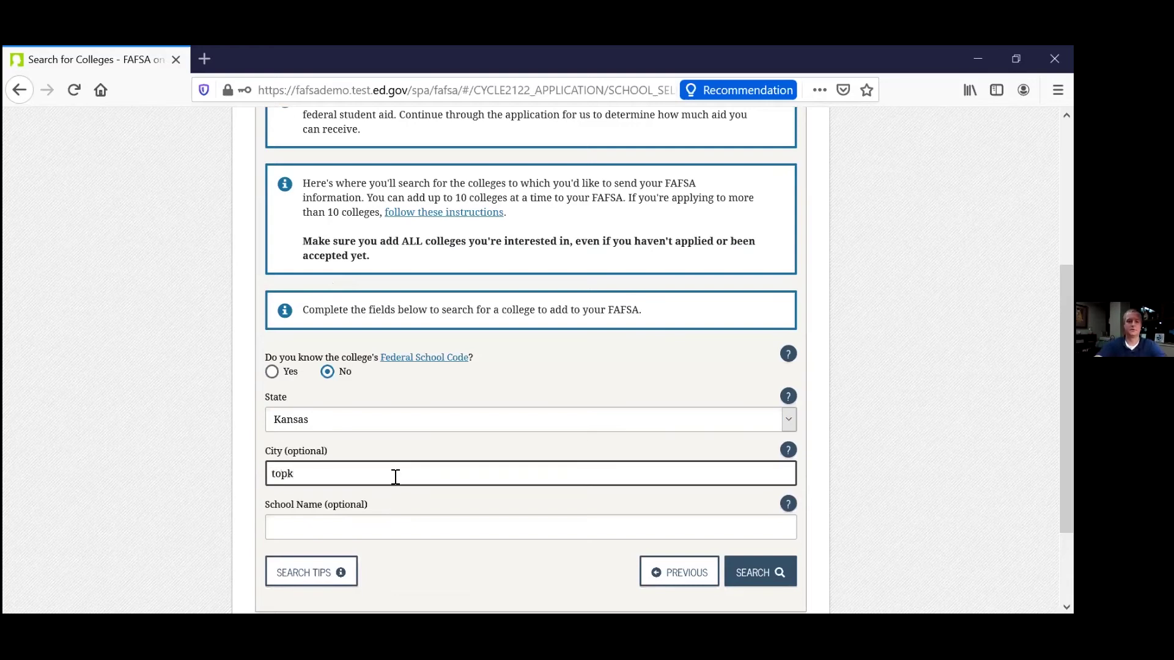
key(BackSpace)
text(eka)
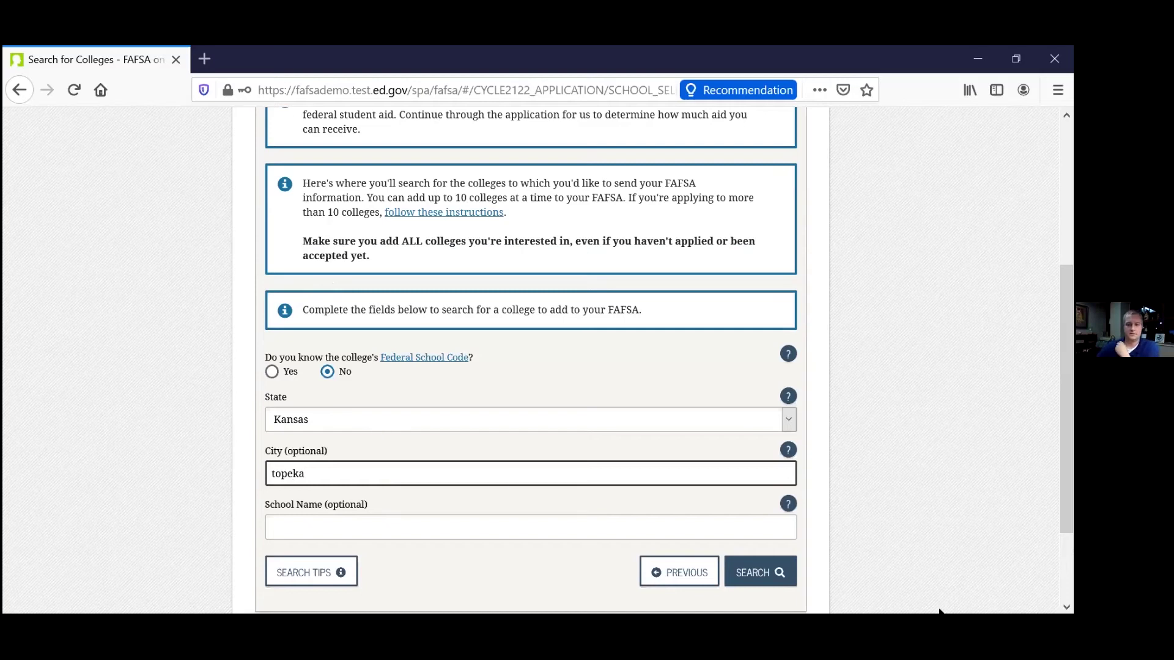
click(758, 570)
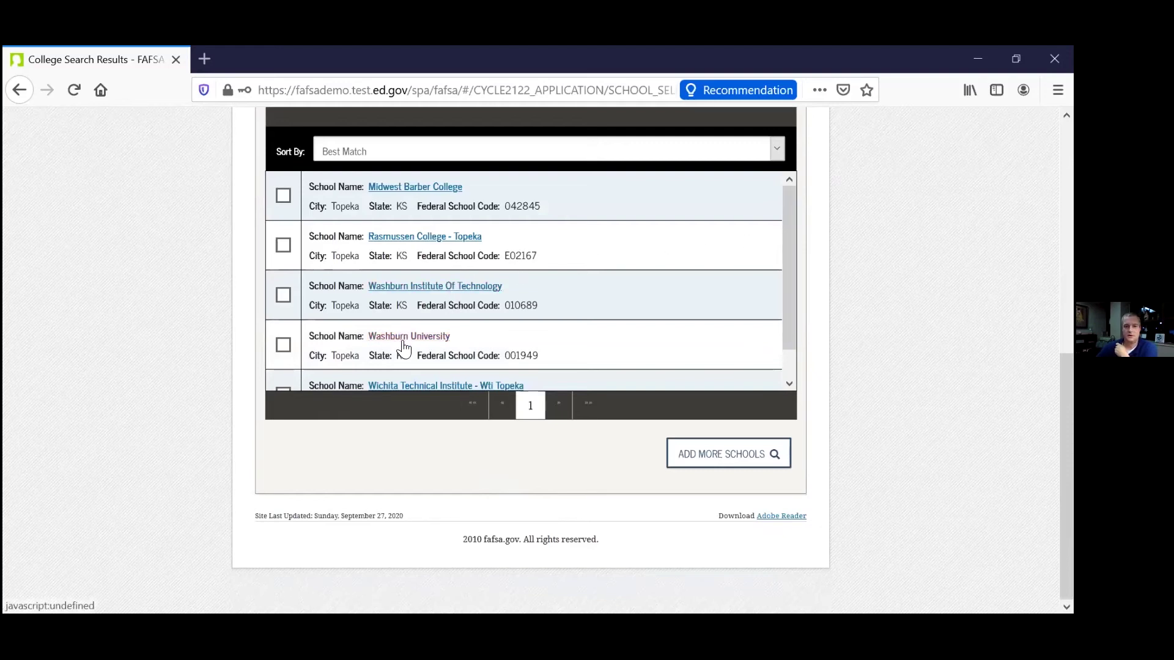
Select Washburn University (code 001949) and continue to its housing plan choice.
click(283, 345)
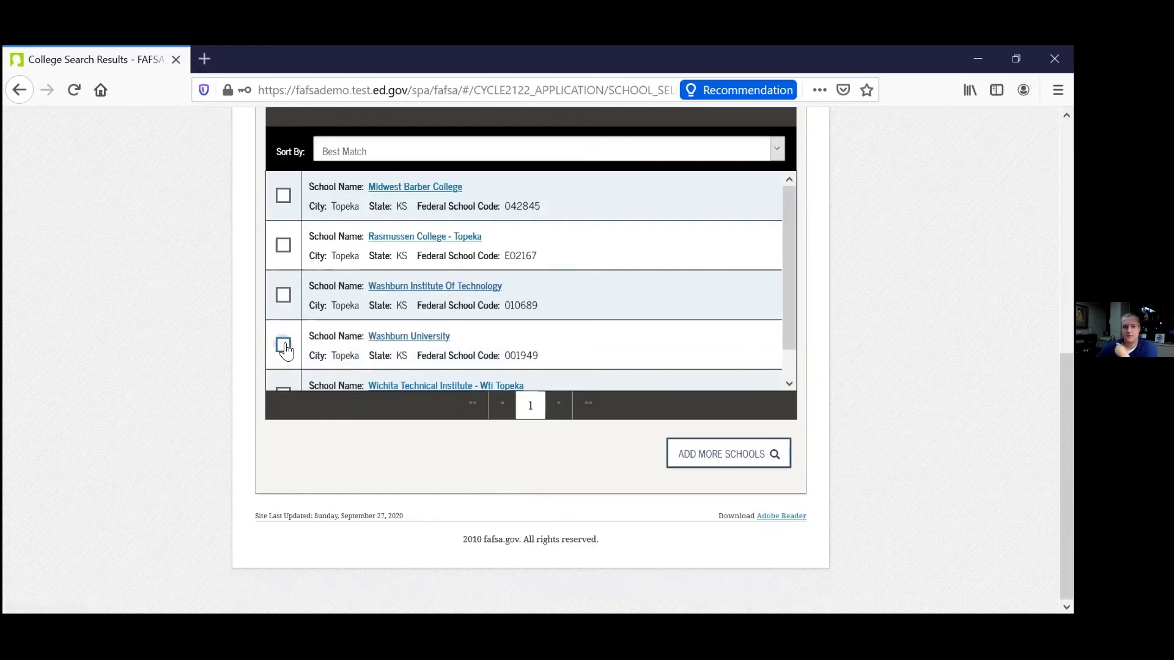
click(761, 454)
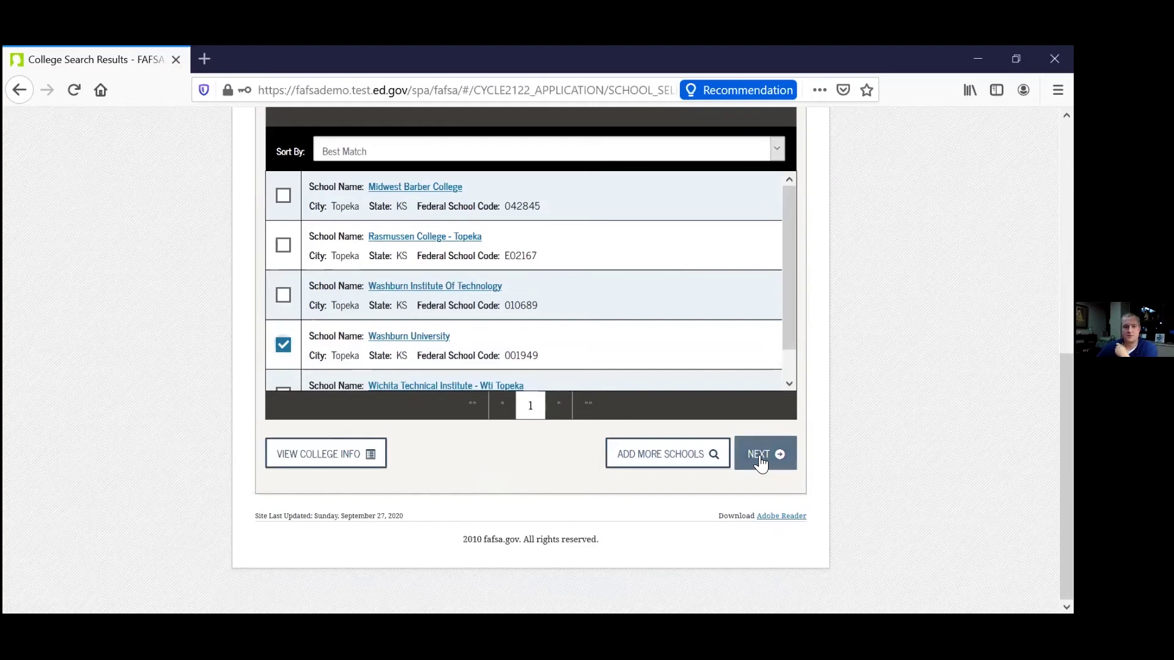
click(493, 455)
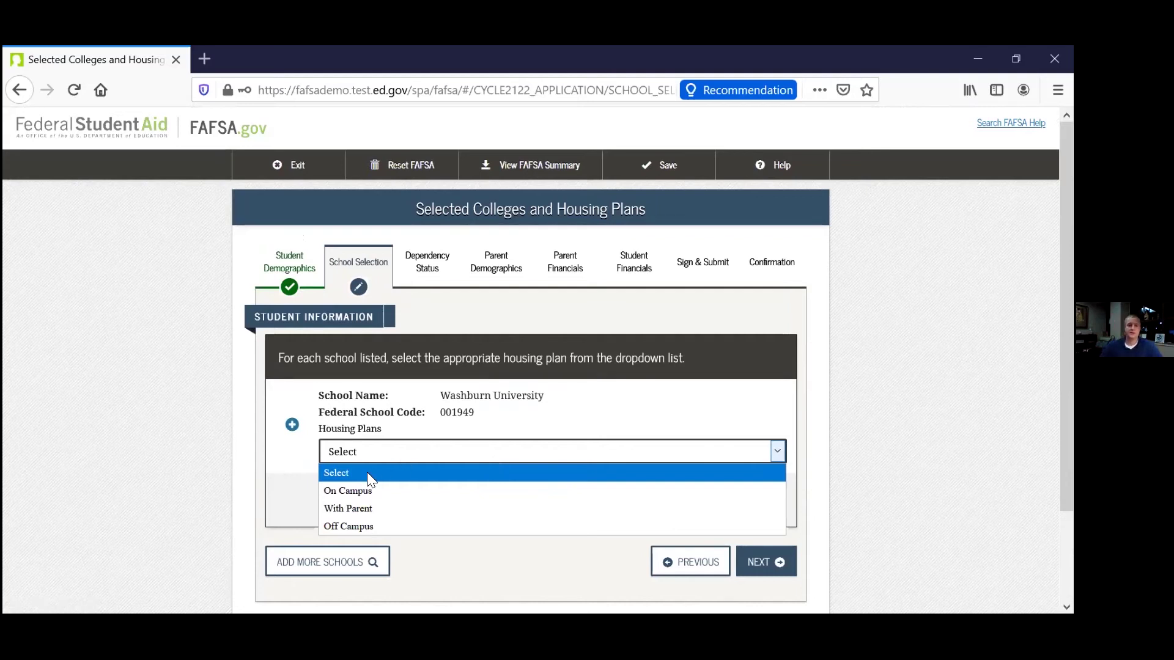
Choose On Campus housing for Washburn University and save to reach marital status.
click(351, 491)
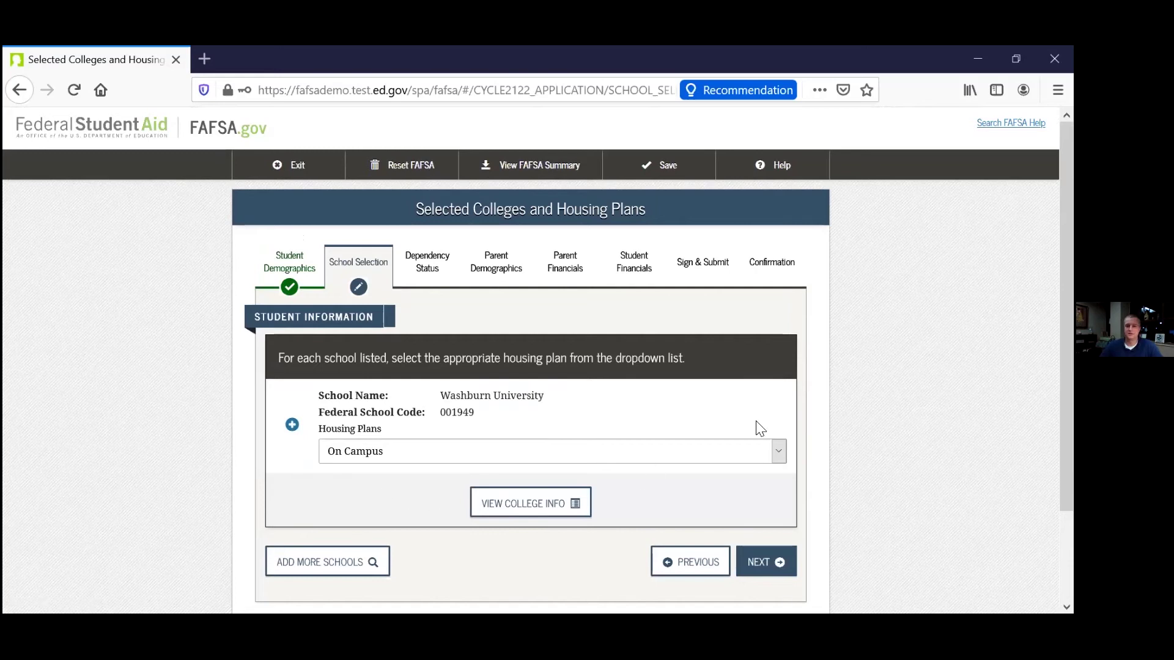
scroll(804, 417, down, 2)
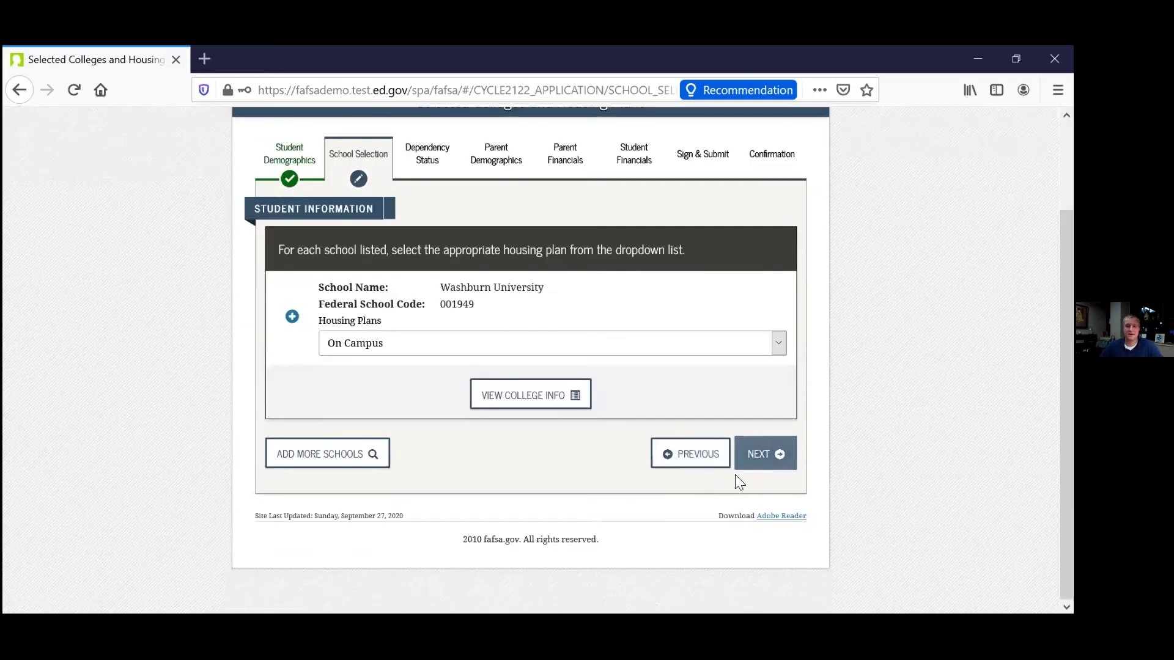
click(775, 456)
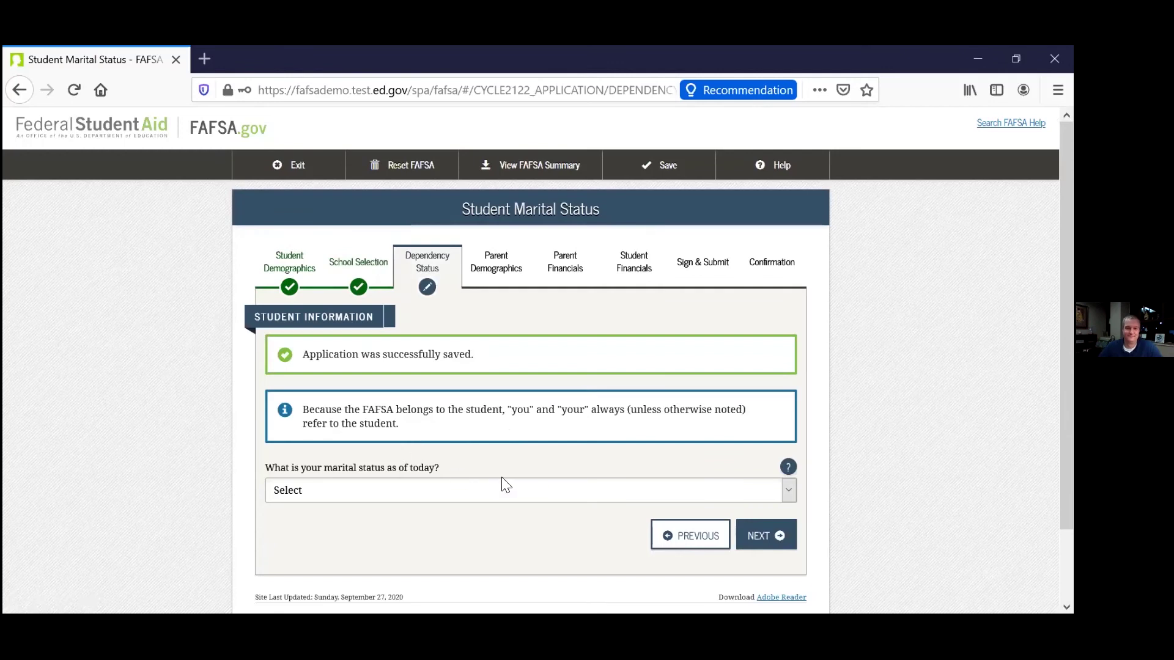
Set the student's marital status to 'I am single'.
click(442, 491)
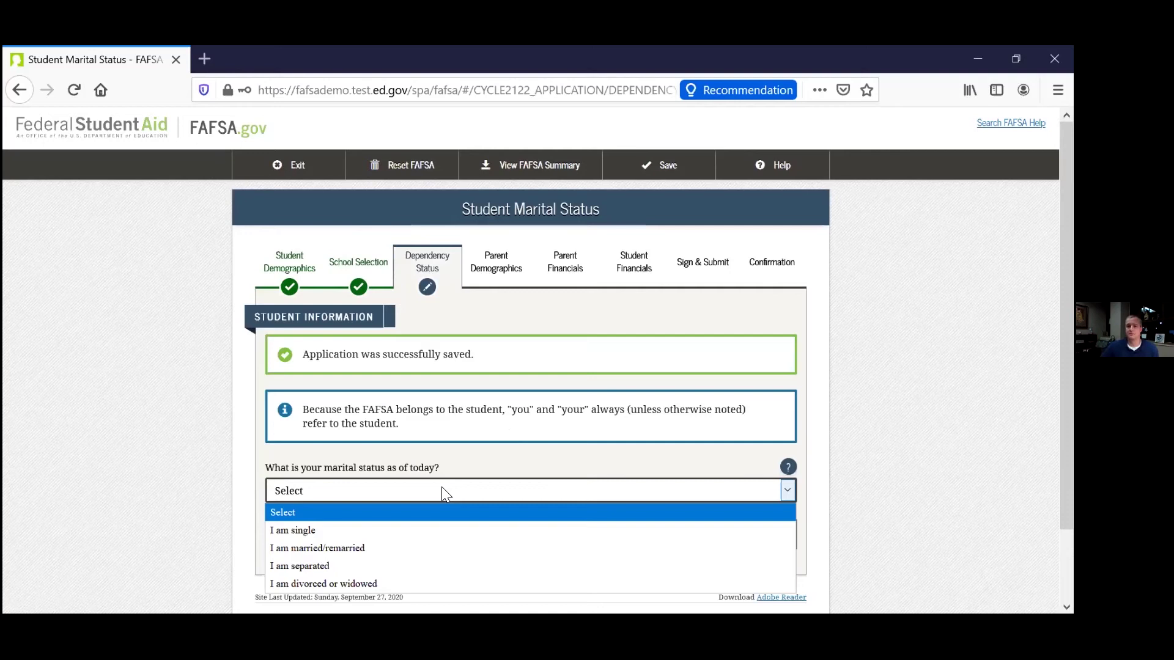
click(333, 530)
click(763, 530)
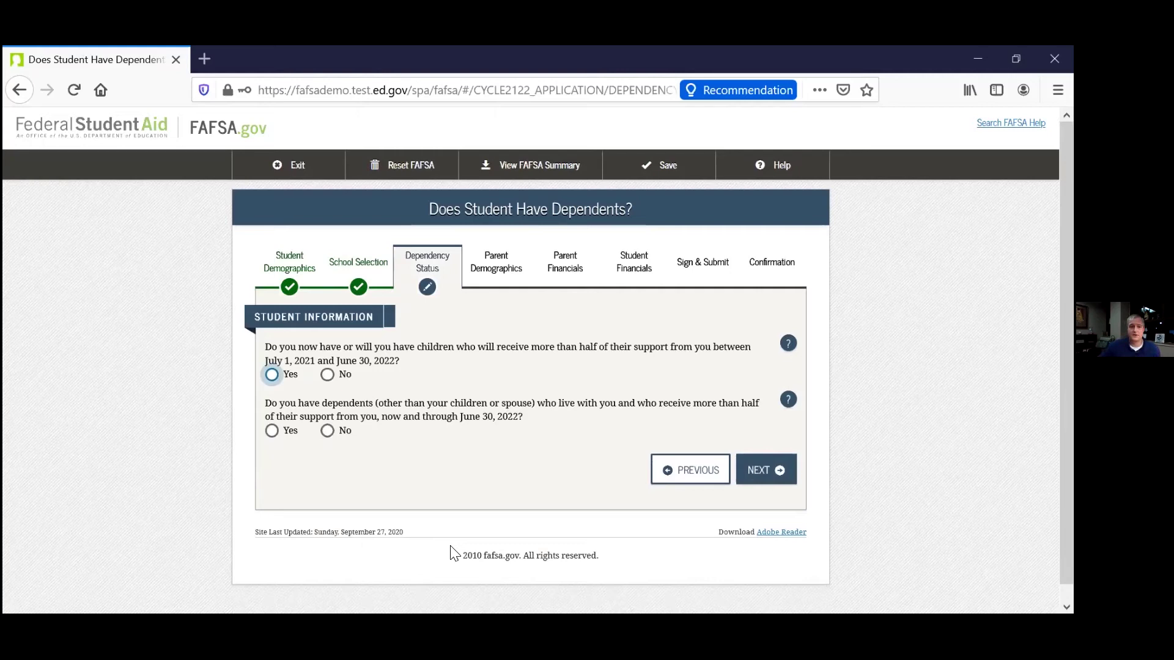
Answer No to supporting children and No to supporting other dependents.
click(328, 375)
click(327, 432)
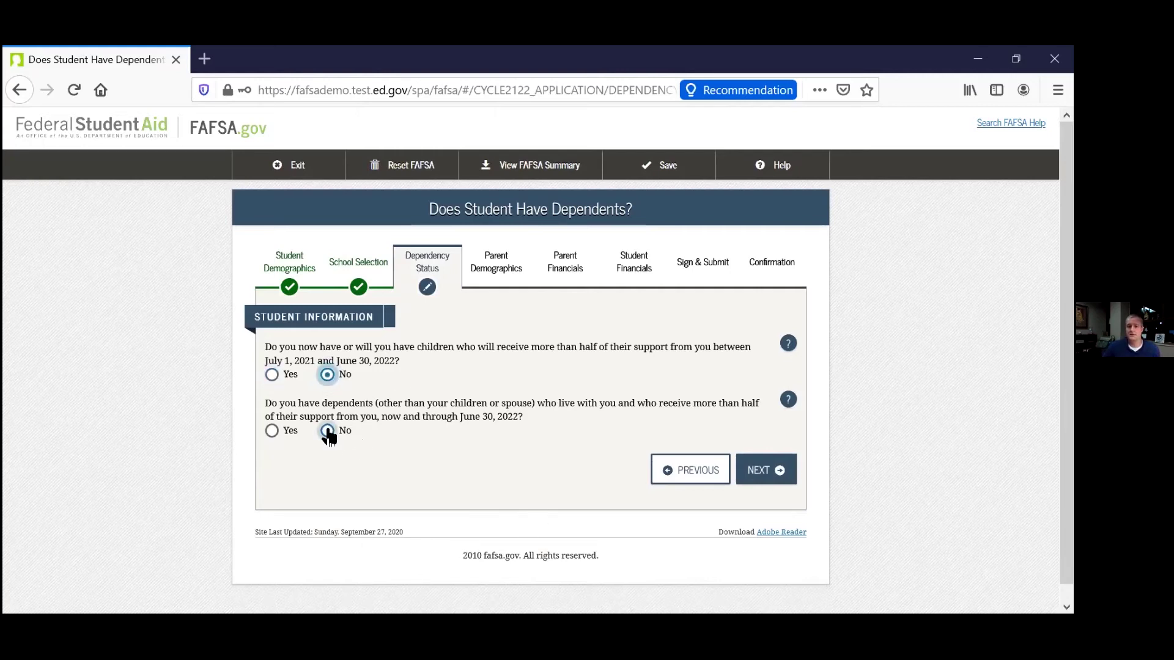
click(758, 470)
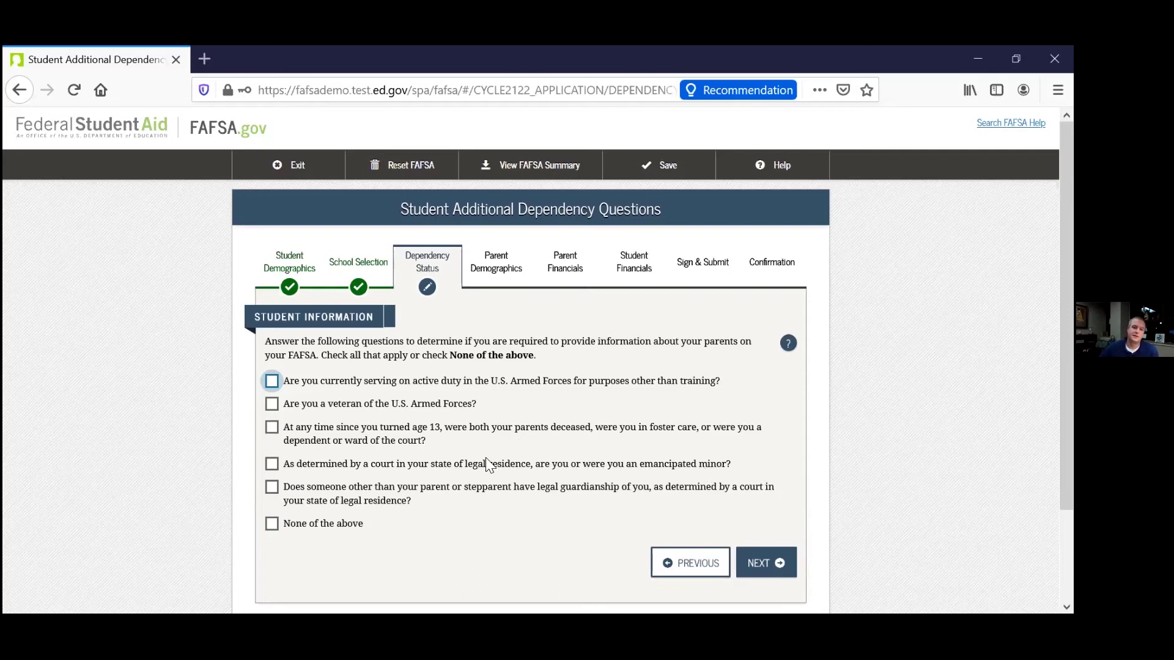
Answer 'None of the above' to the dependency conditions and No to homelessness.
click(306, 525)
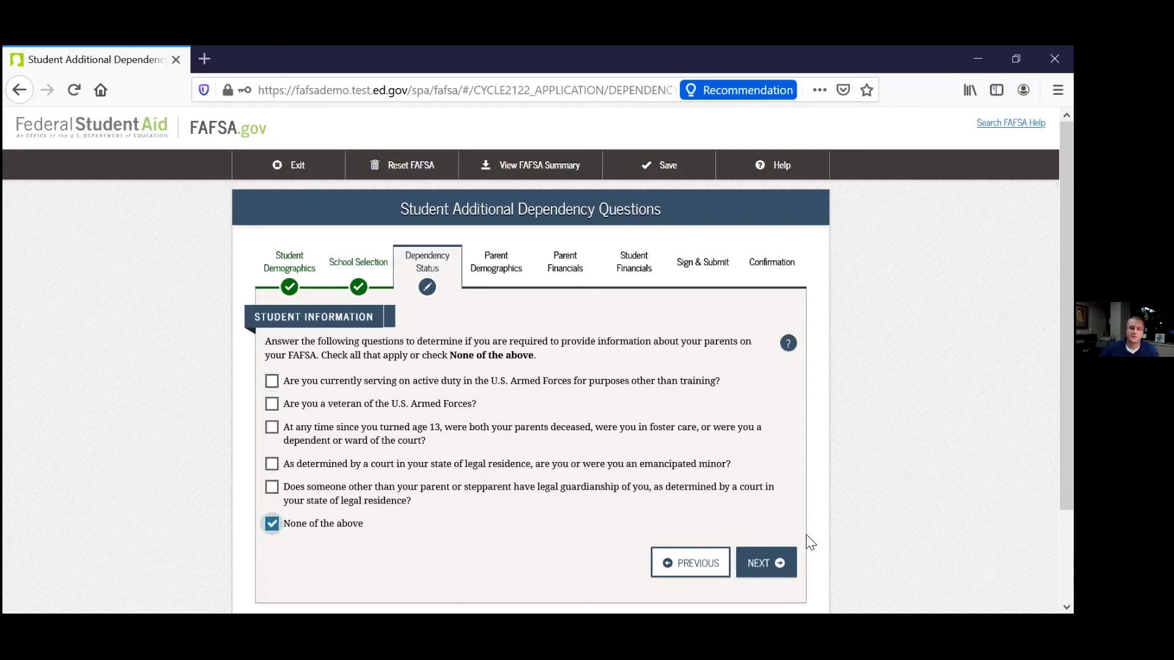
click(765, 564)
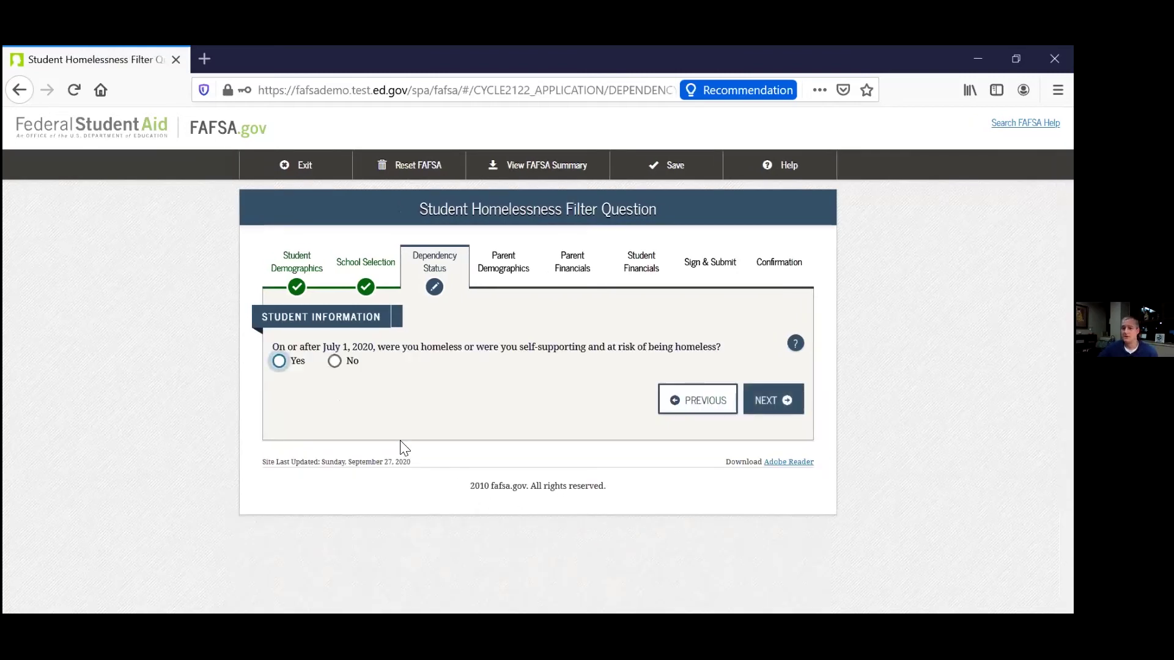
click(335, 361)
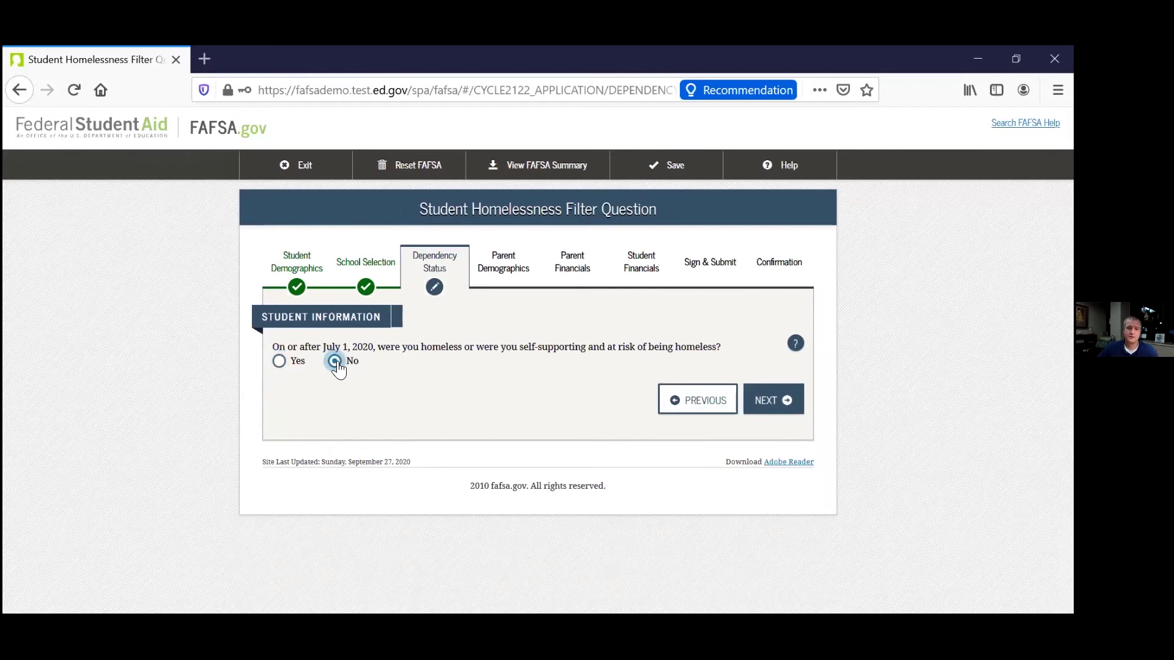
click(770, 404)
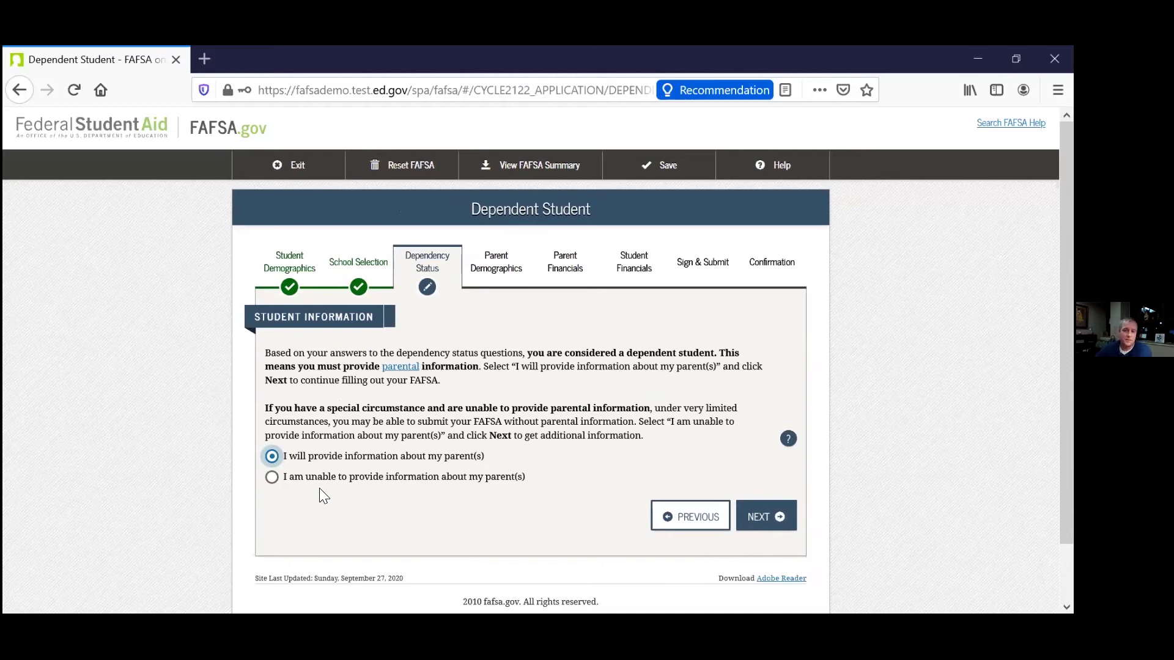
Try 'unable to provide parent information', then switch to providing parent information and continue.
click(330, 476)
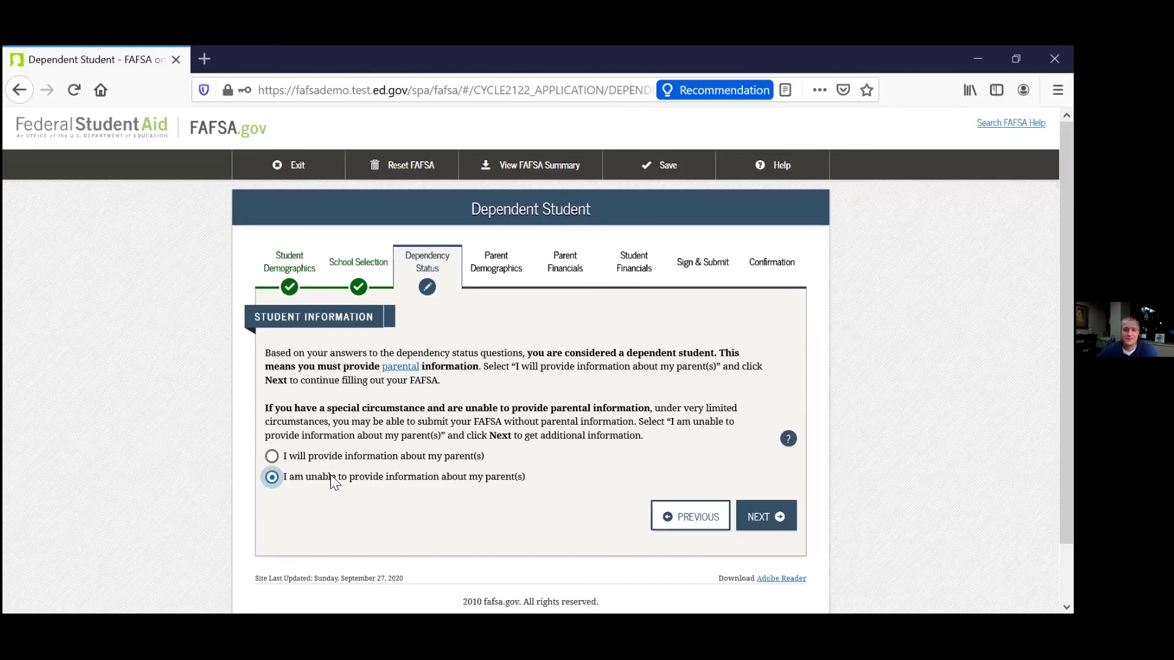
click(768, 516)
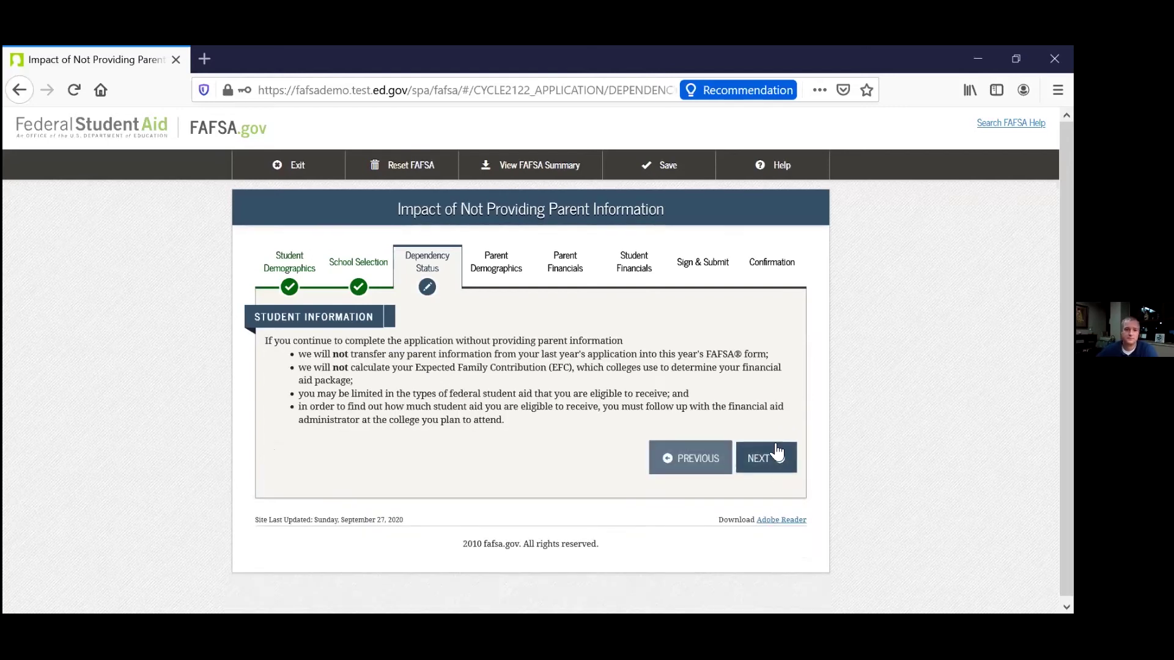
click(771, 468)
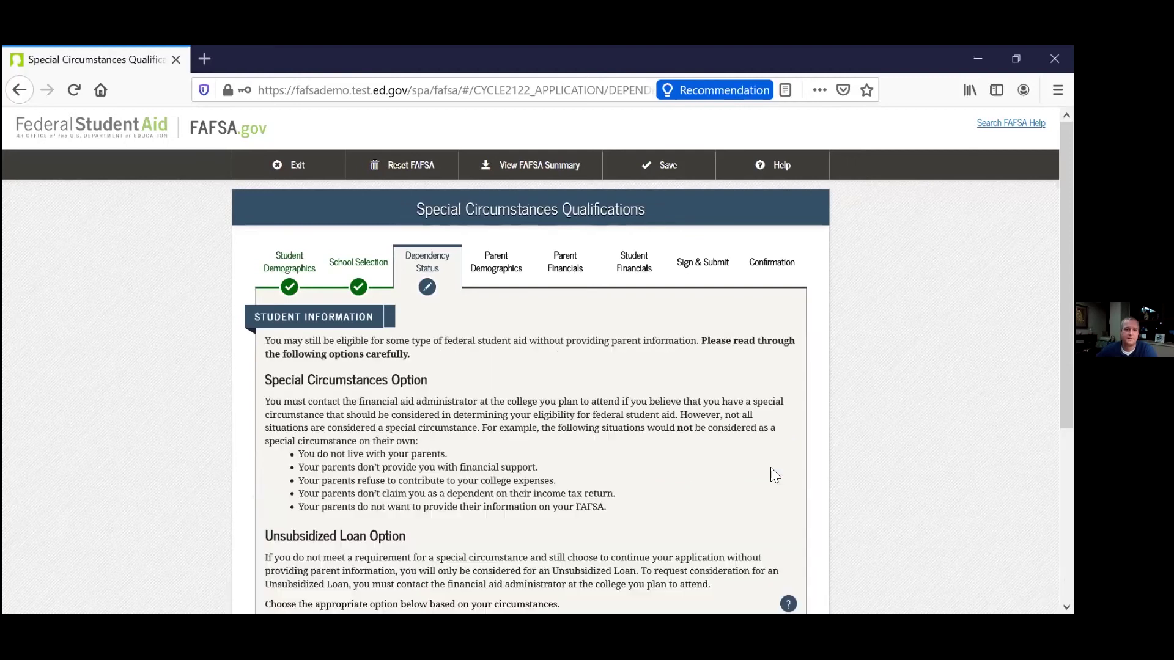
scroll(746, 489, down, 4)
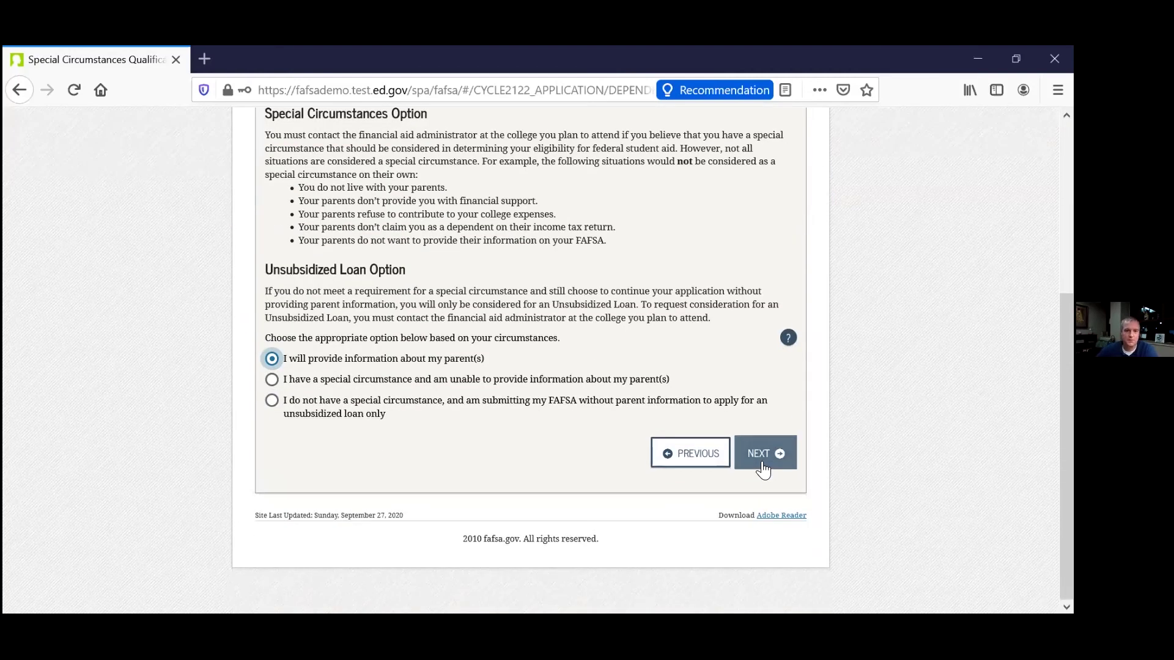
scroll(750, 432, up, 2)
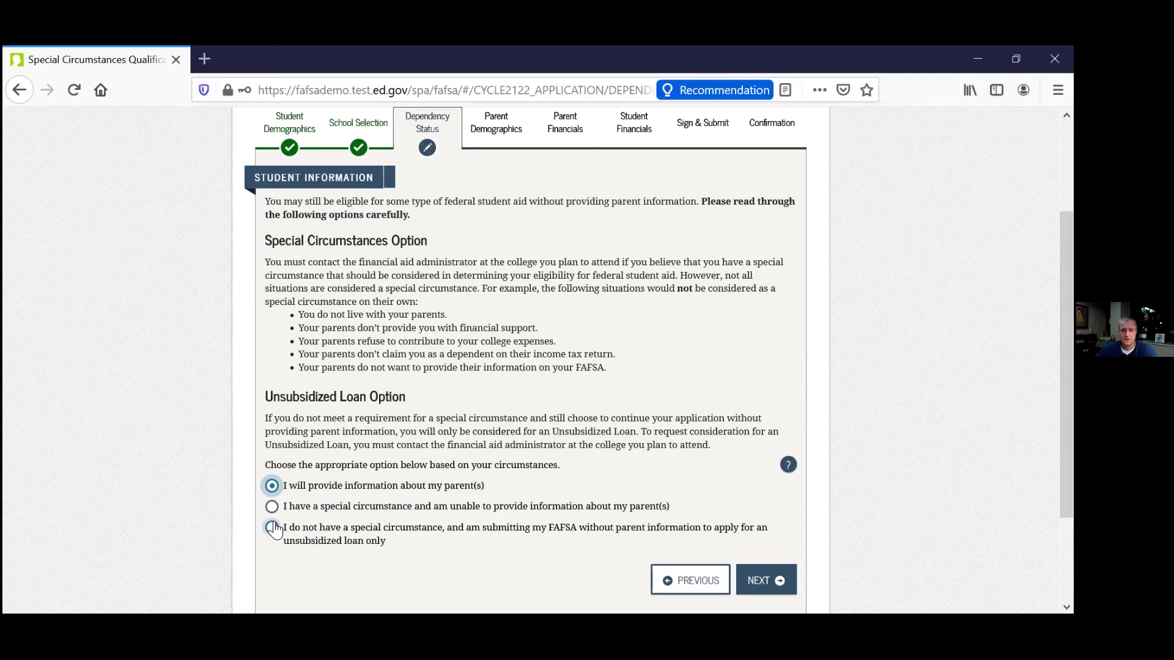
click(276, 488)
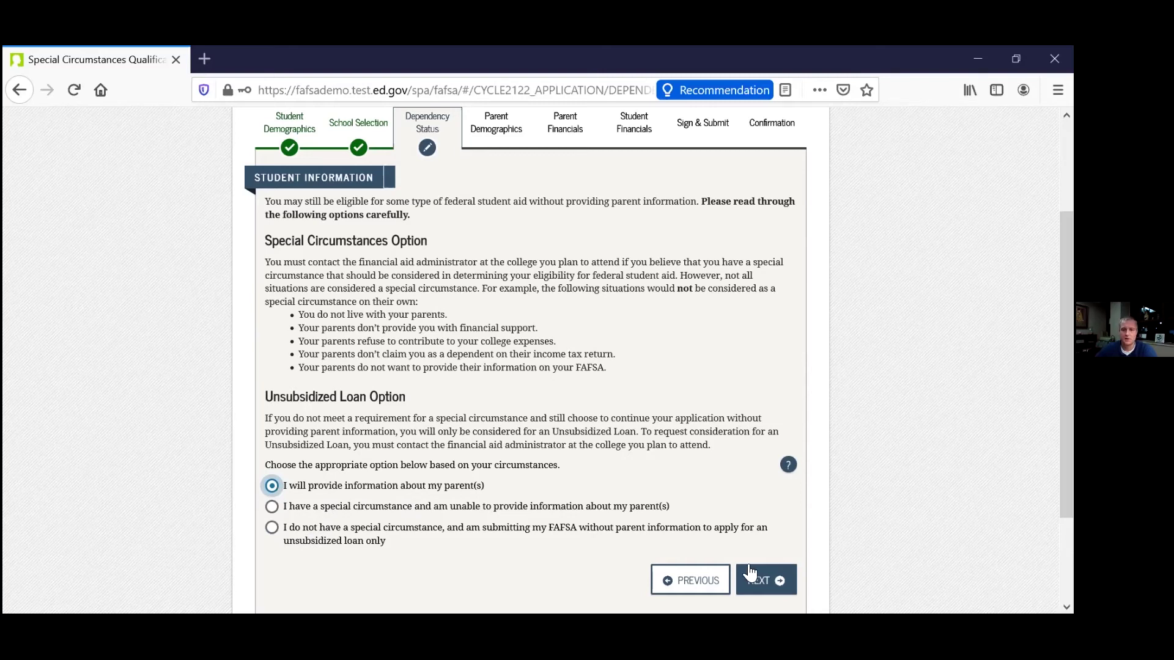
click(758, 584)
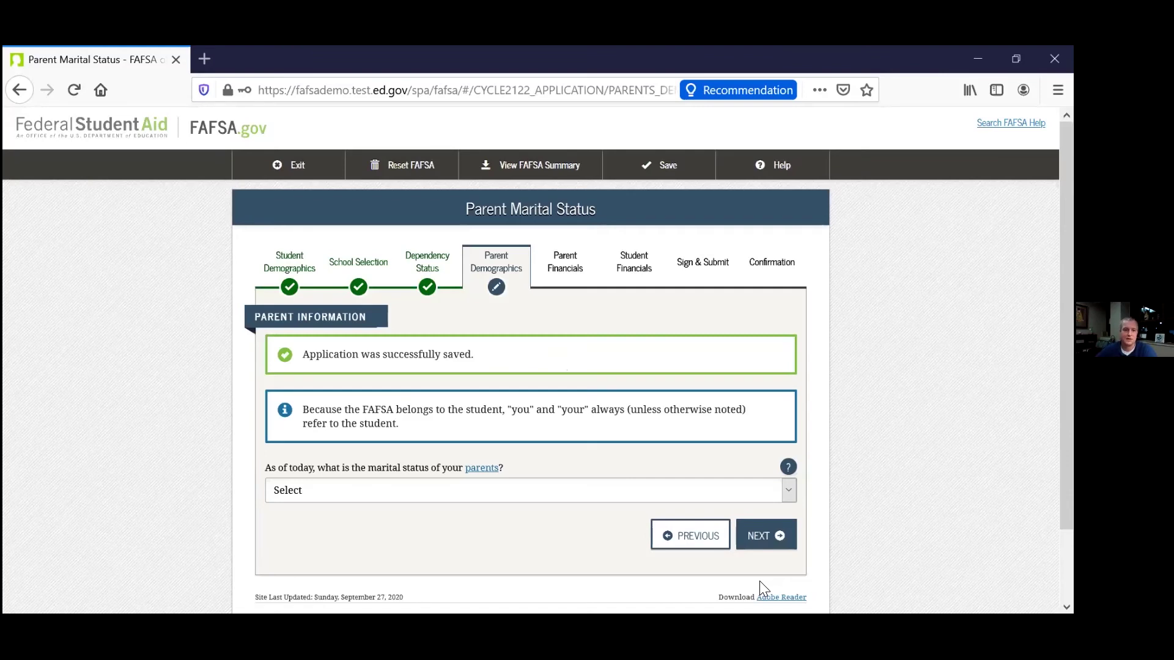
Set the parents' status to Married or Remarried with marriage date 05/1977.
click(767, 489)
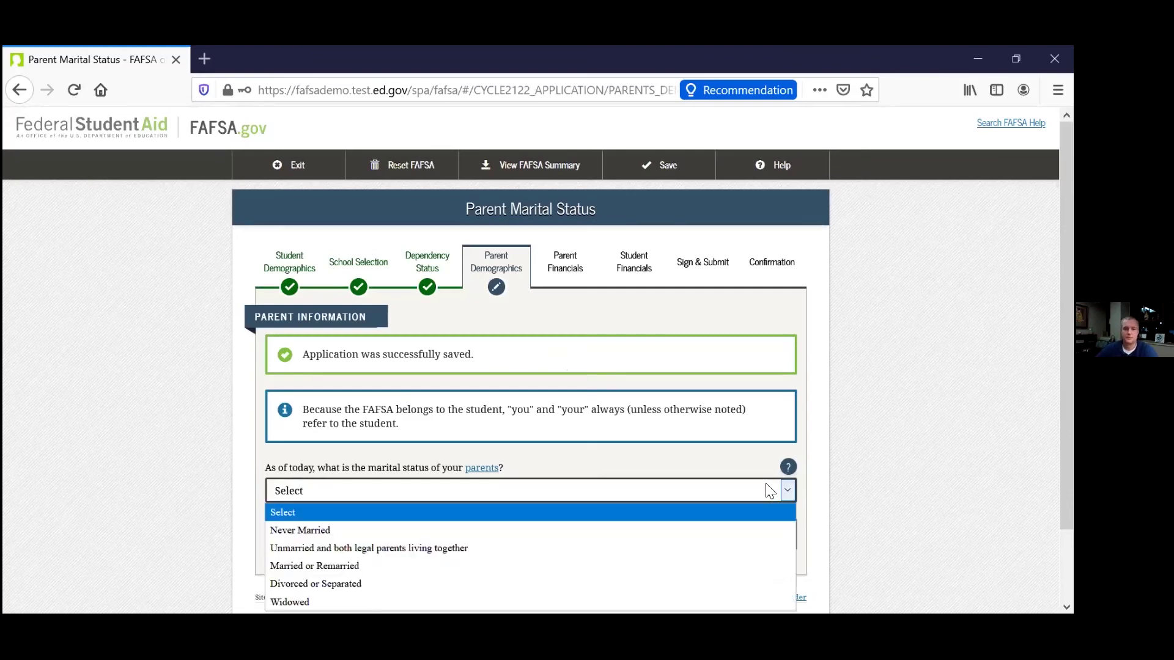
click(624, 566)
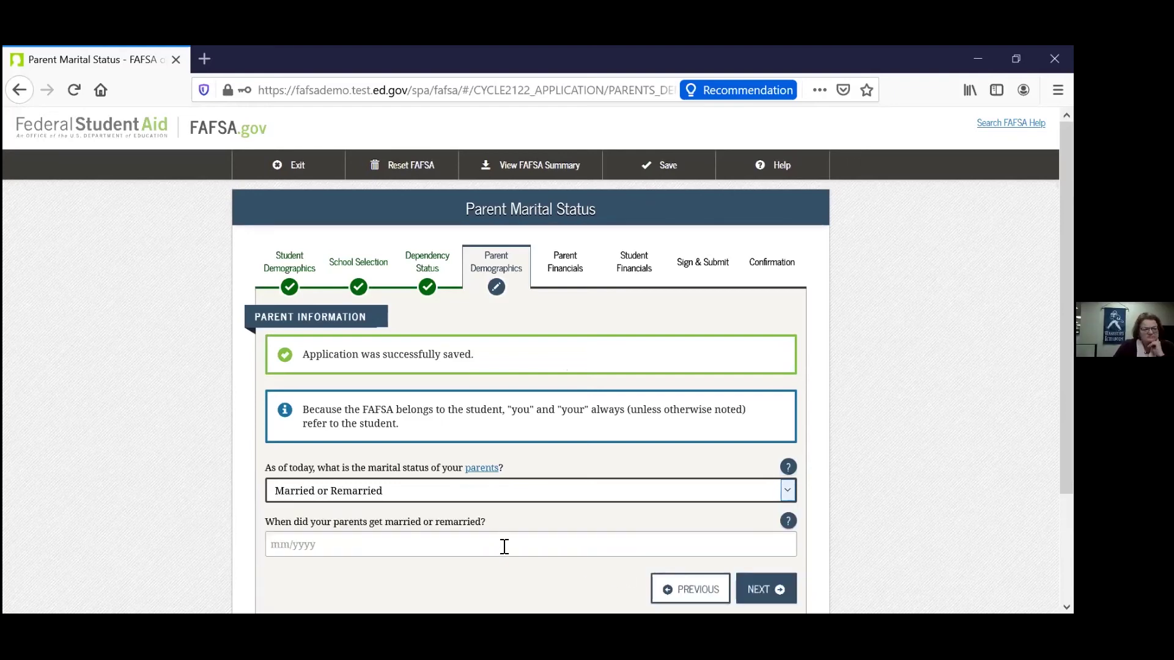
scroll(550, 538, down, 1)
click(582, 481)
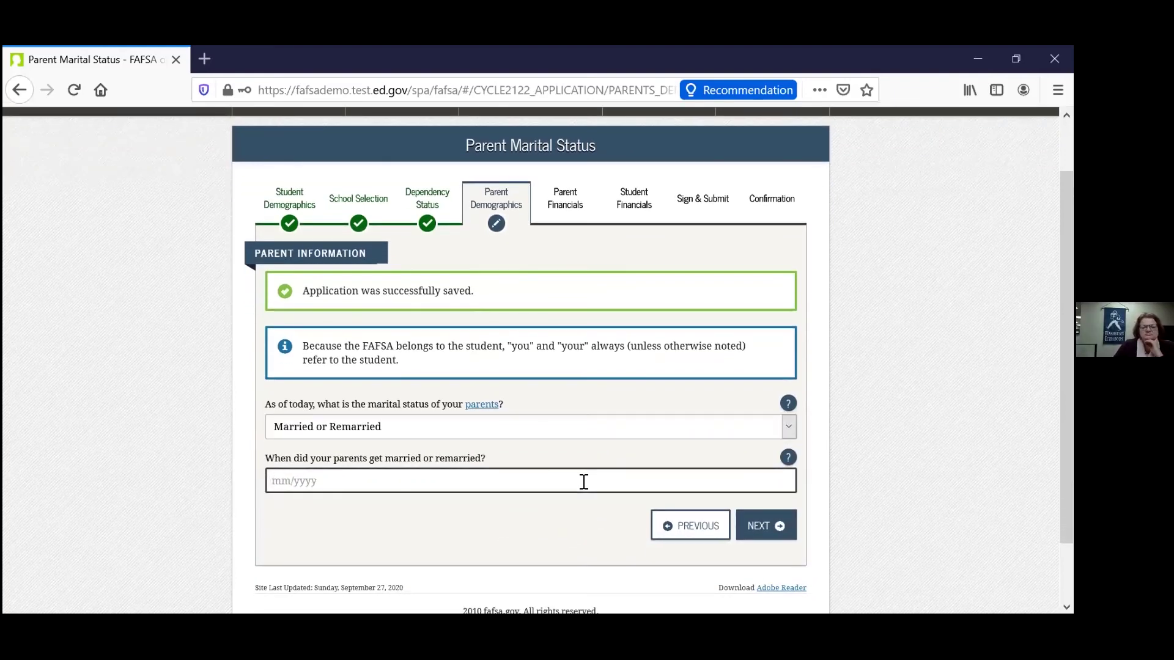
text(05/)
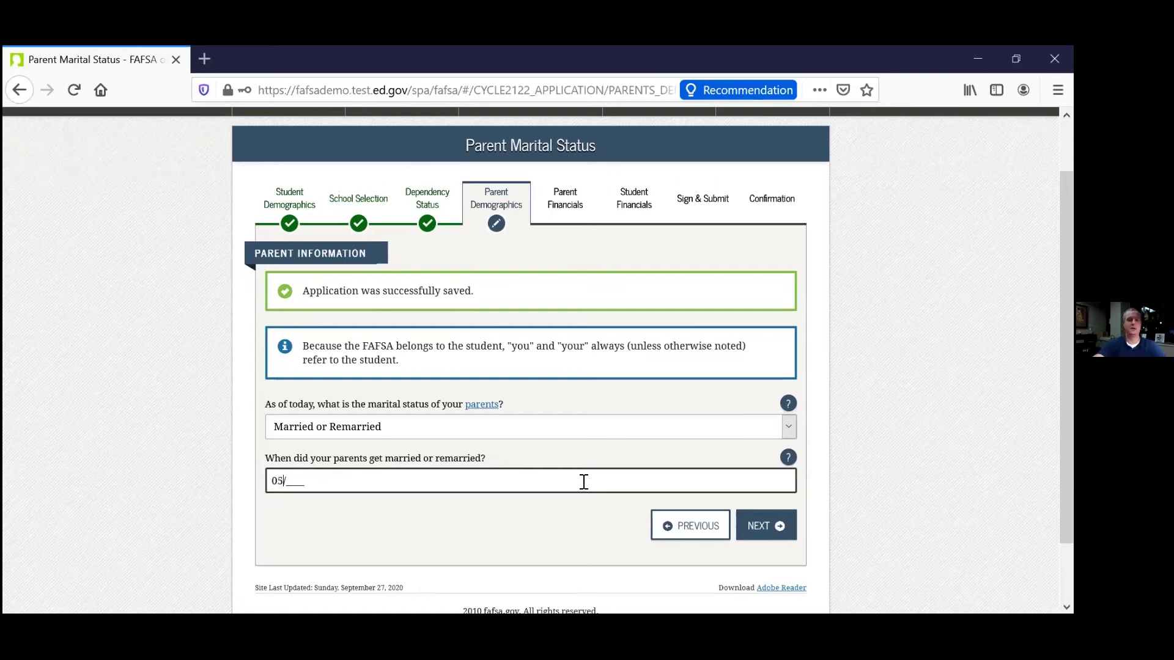
text(1977)
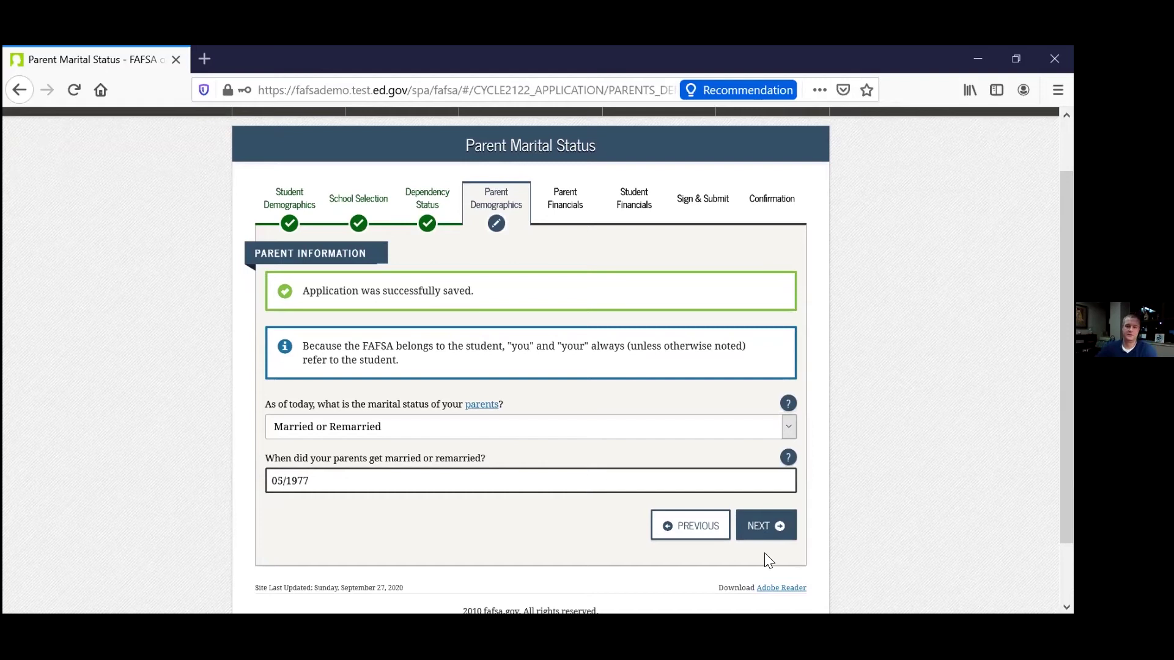
Submit the parents' marital status and attempt to continue past the empty parent form.
click(765, 530)
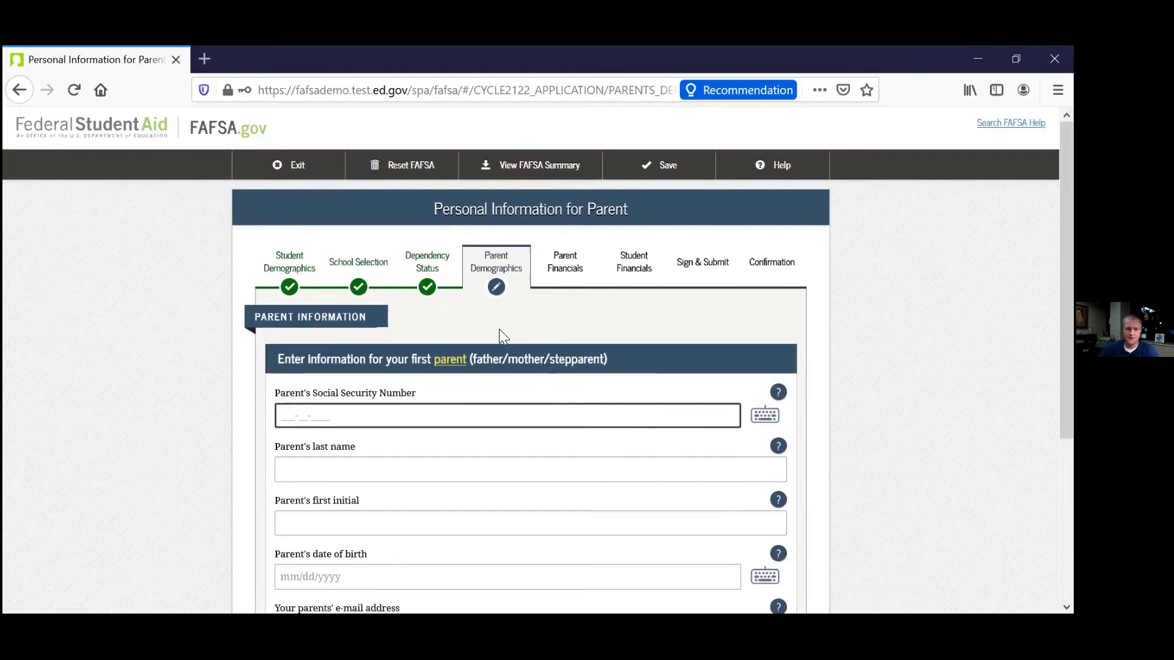
scroll(493, 337, down, 3)
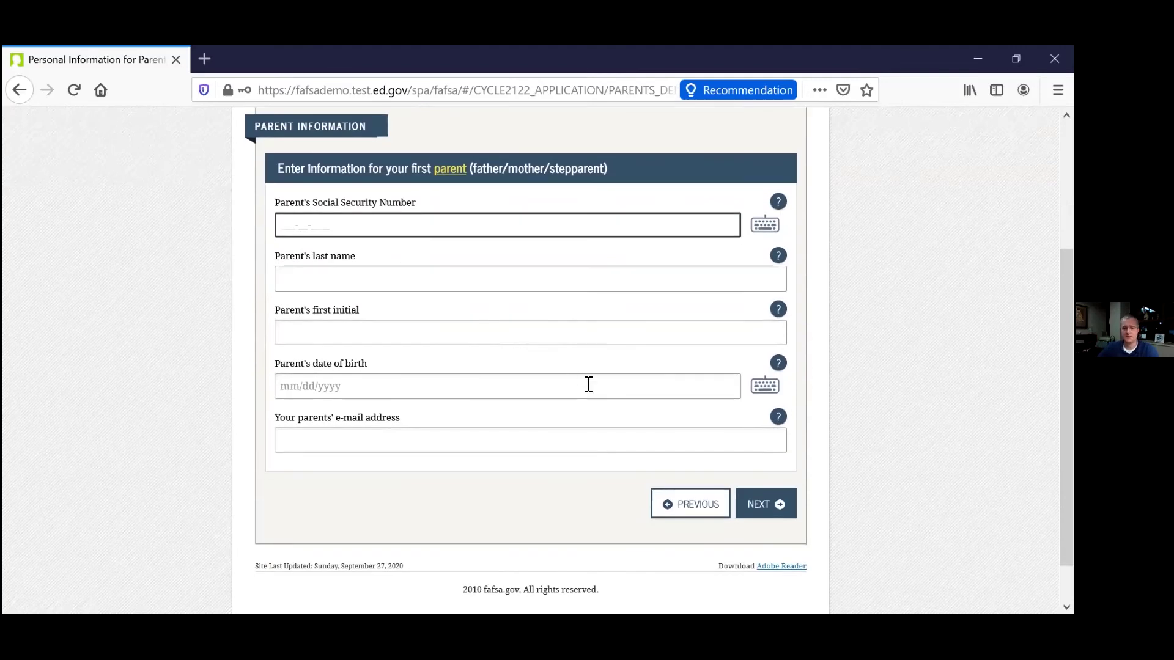
click(756, 508)
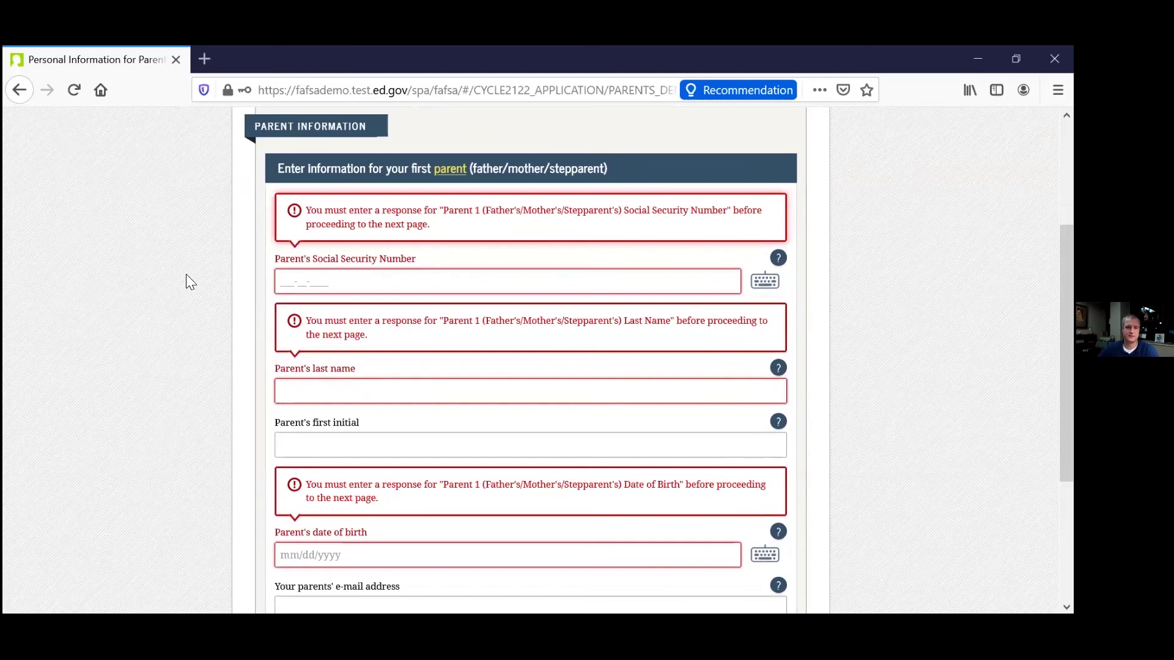
click(283, 287)
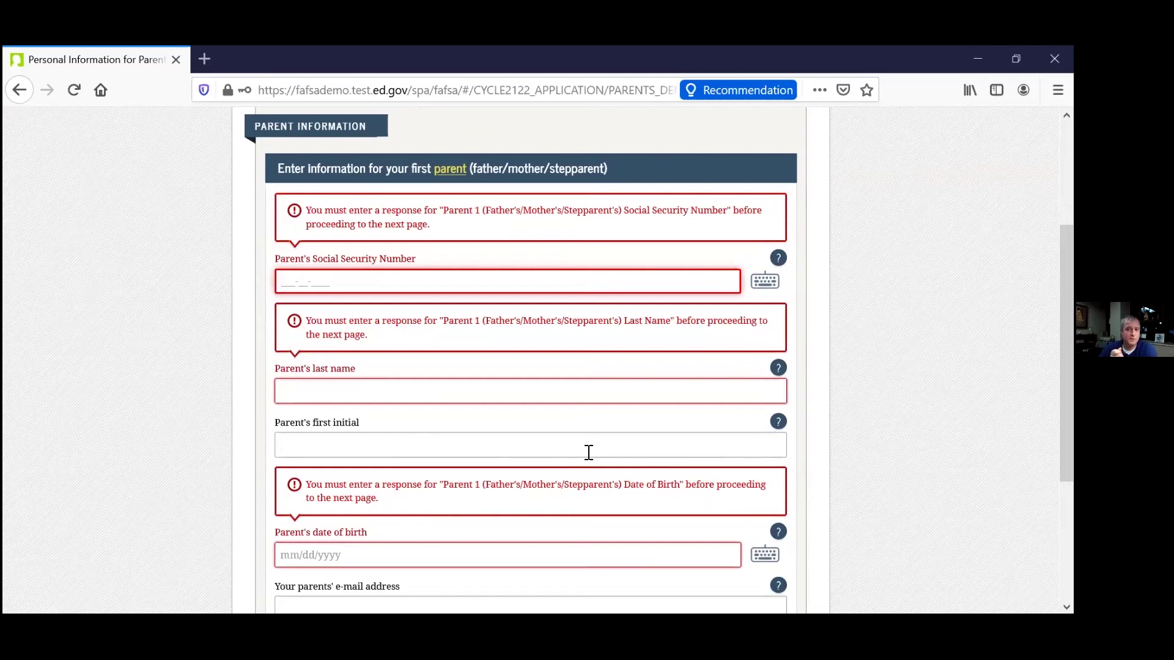
text(000-00-0000)
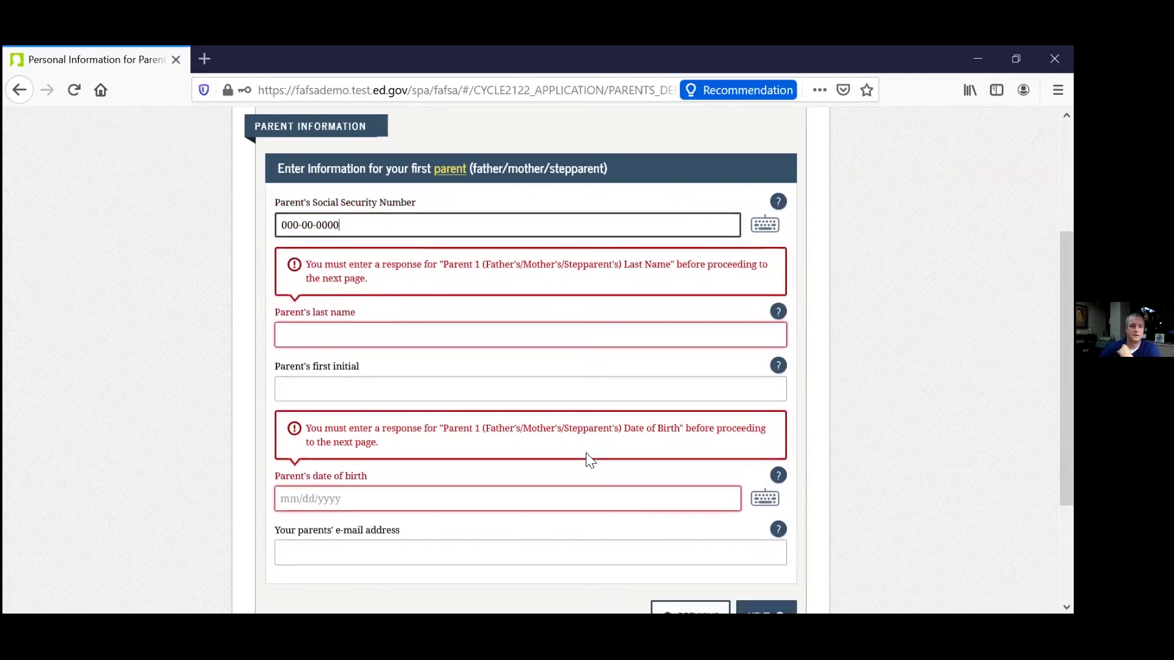
click(370, 340)
text(beets)
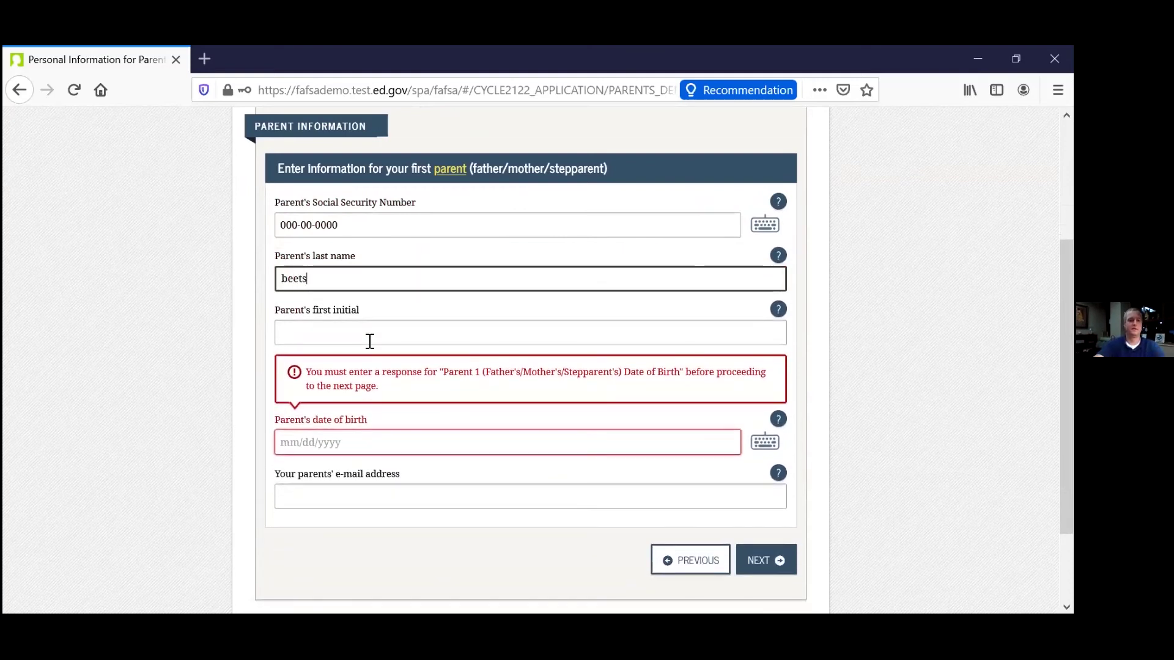
click(306, 442)
text(05/12/)
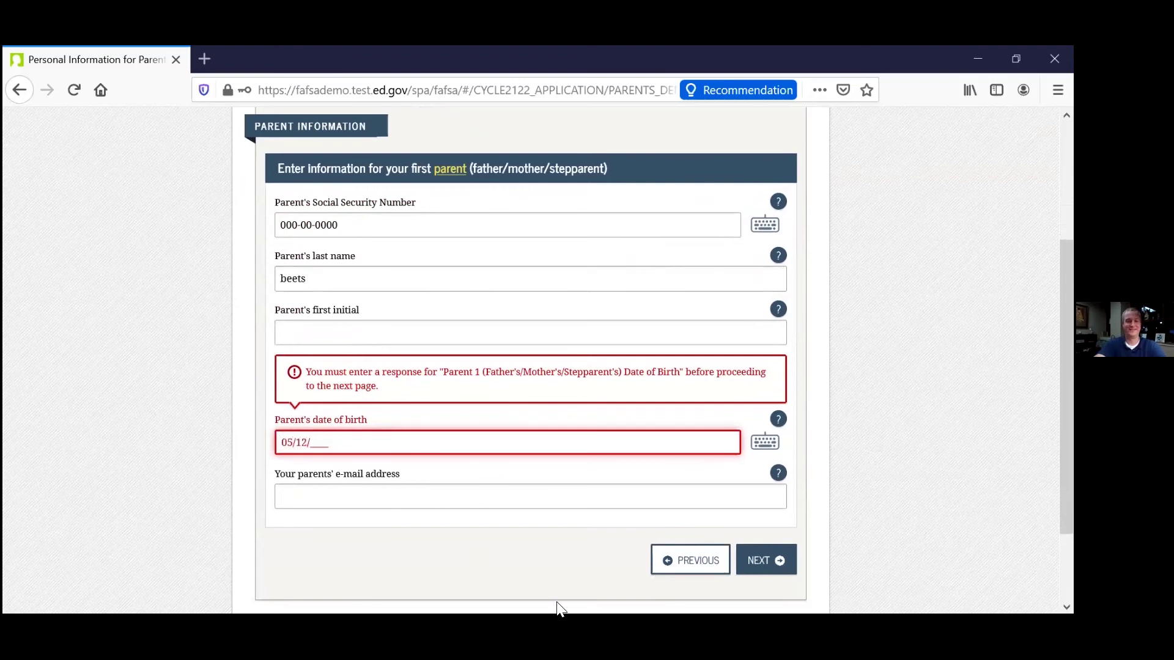
text(1950)
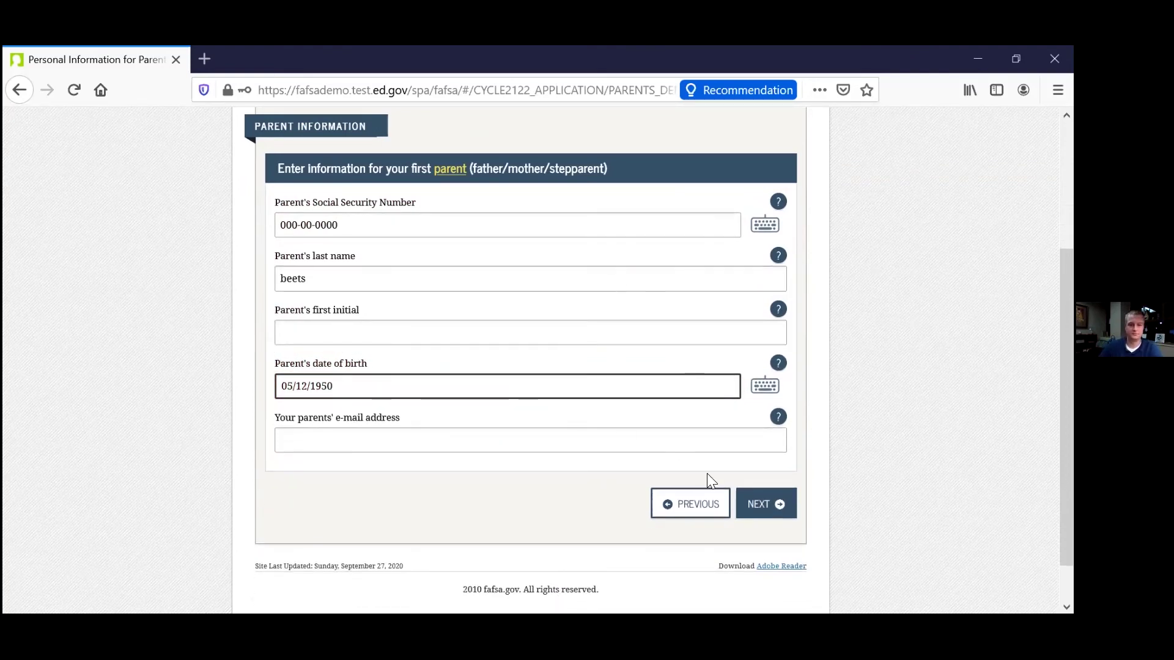
click(327, 331)
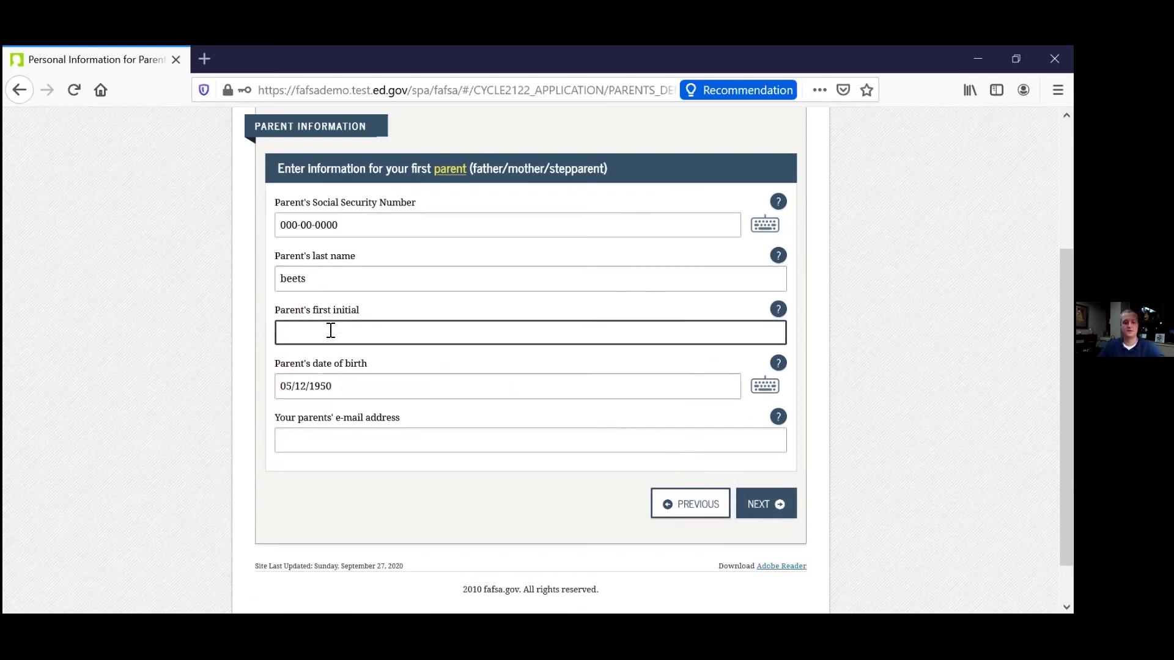
text(p)
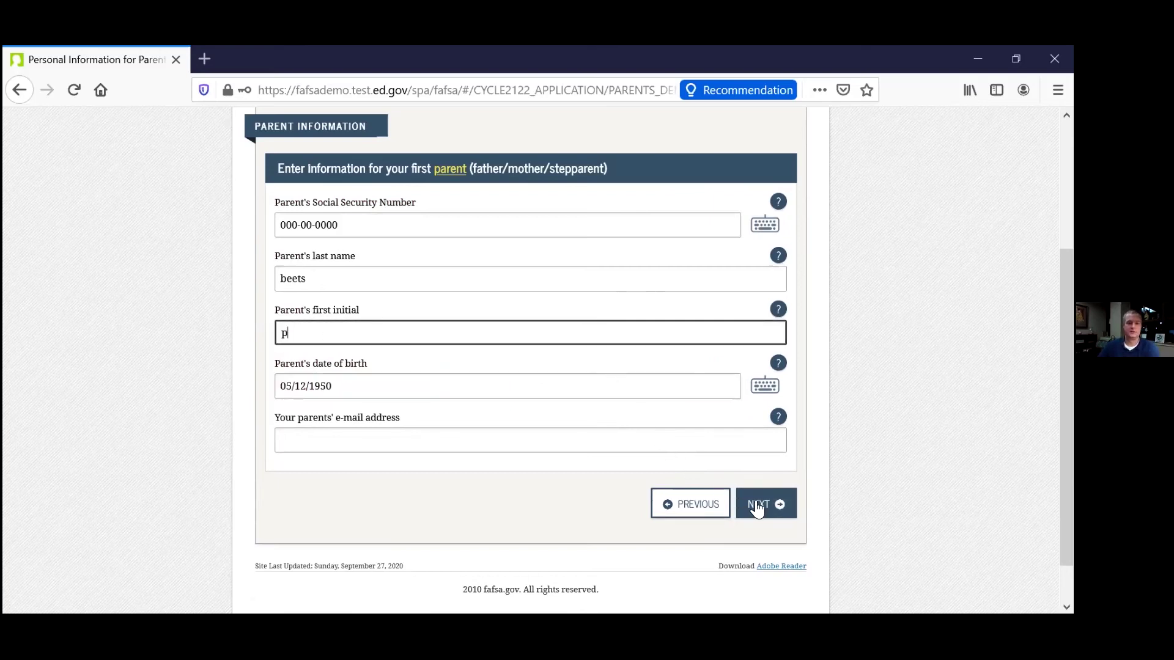
click(757, 508)
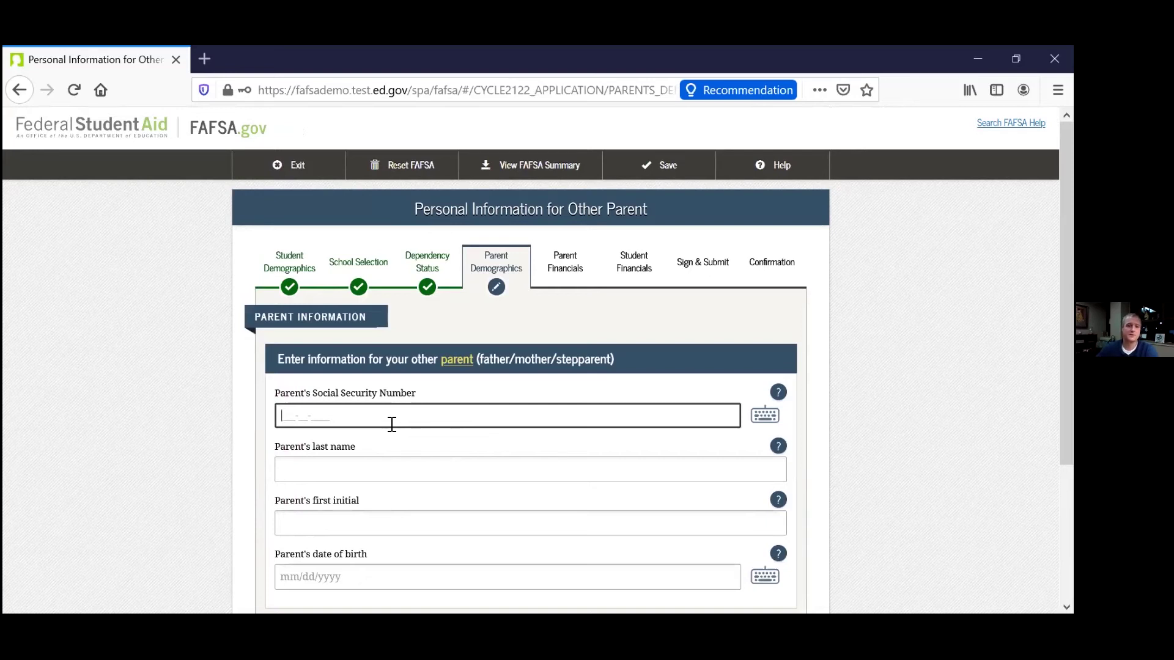
text(00)
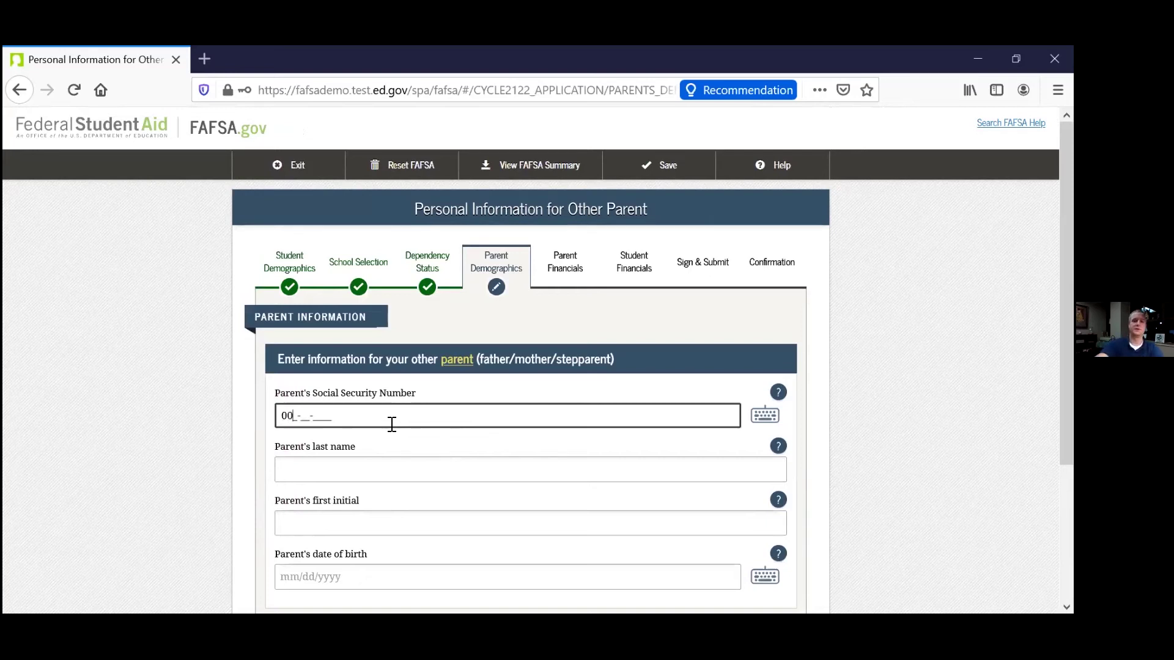
text(0-00-0000)
click(428, 474)
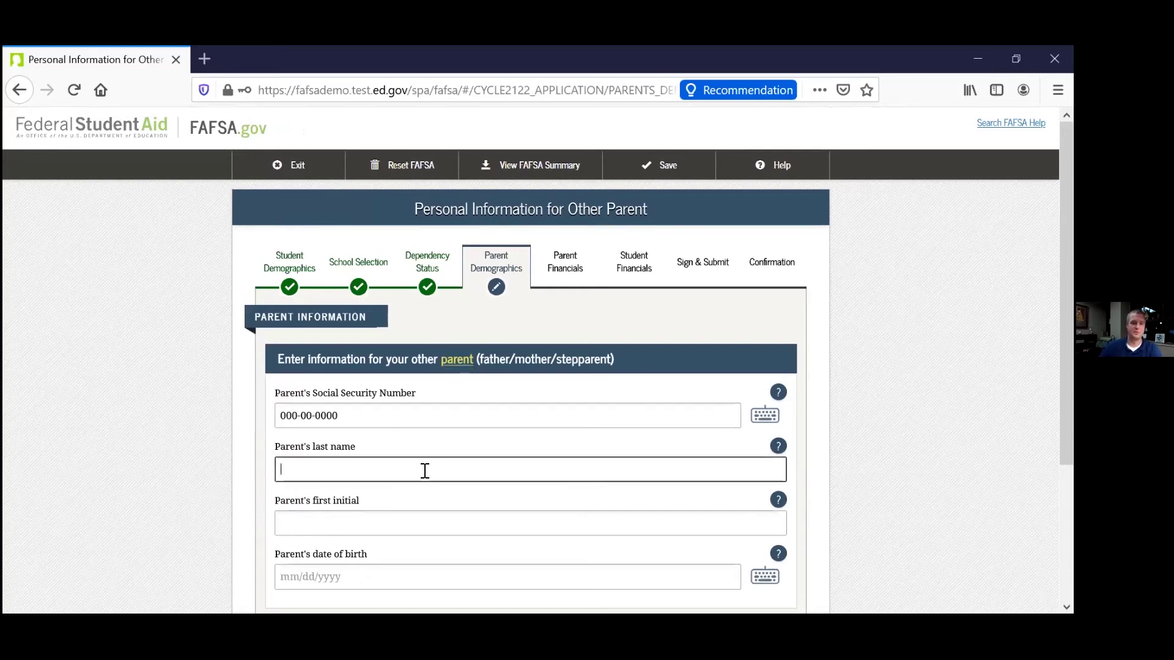
text(beets)
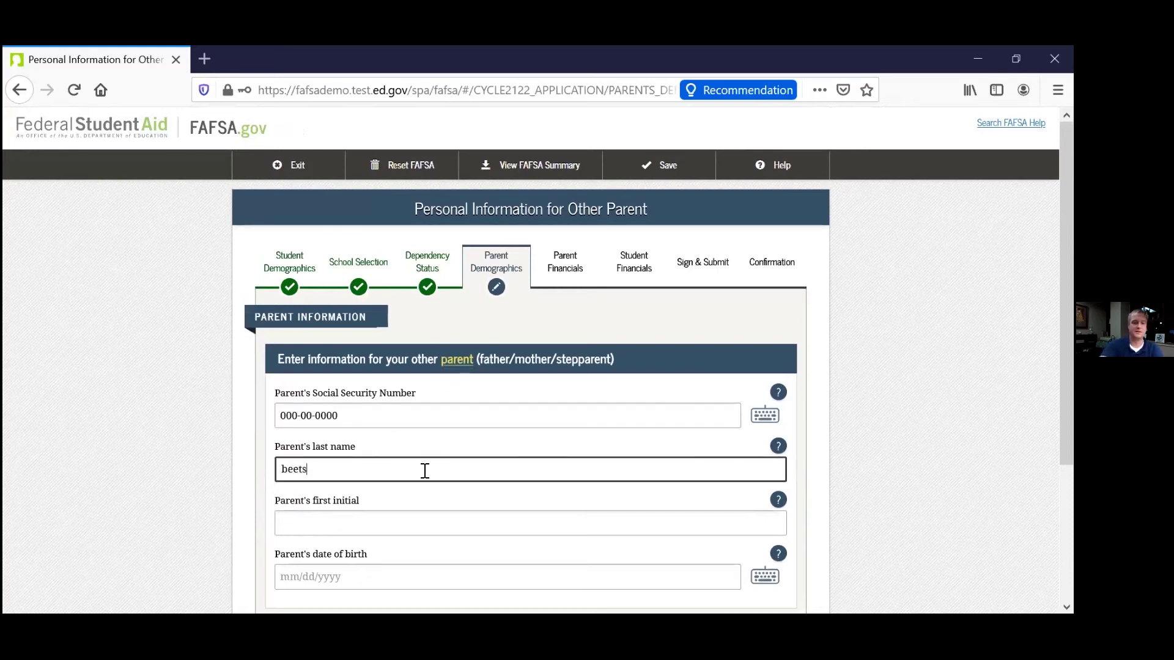
click(382, 529)
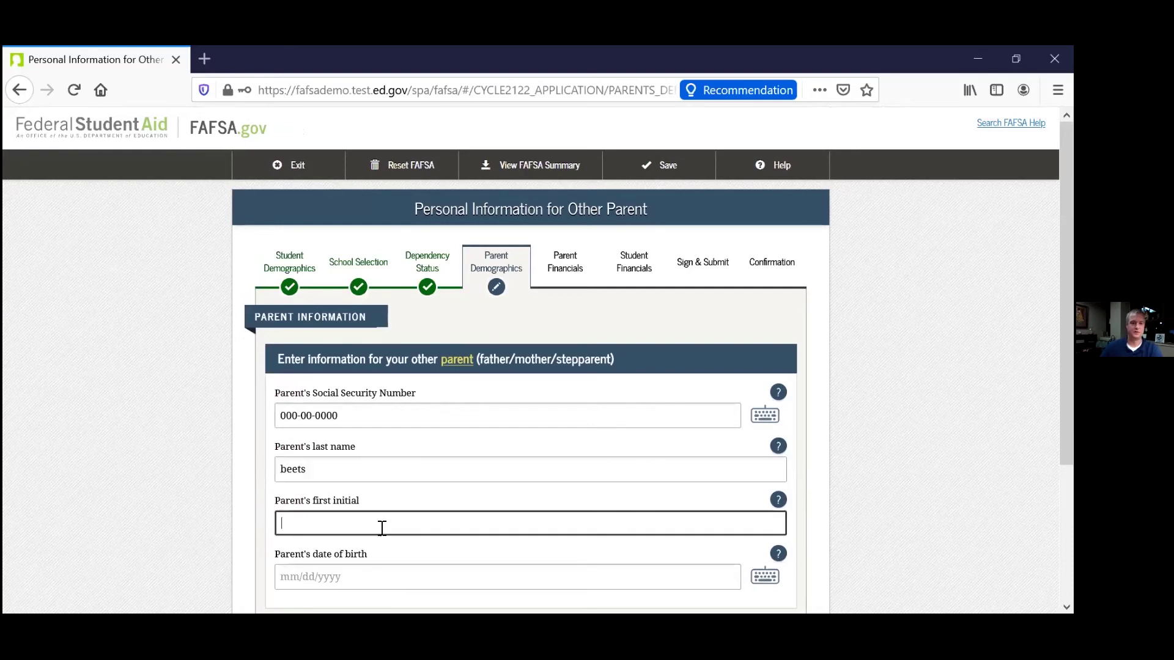
scroll(345, 541, down, 3)
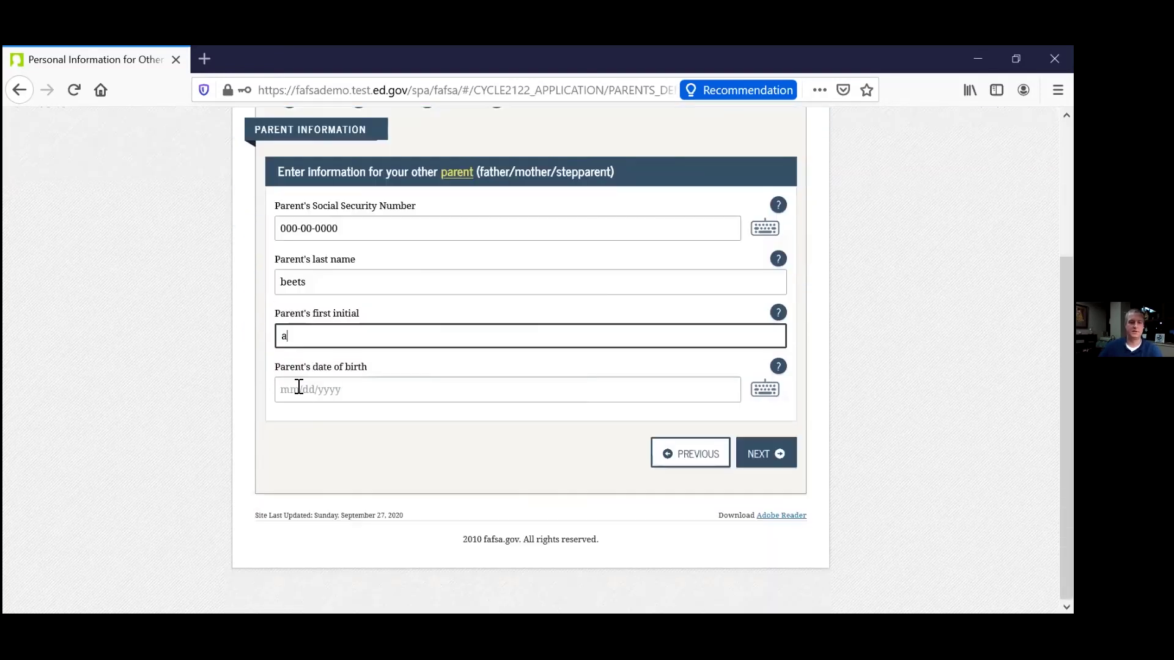
click(303, 396)
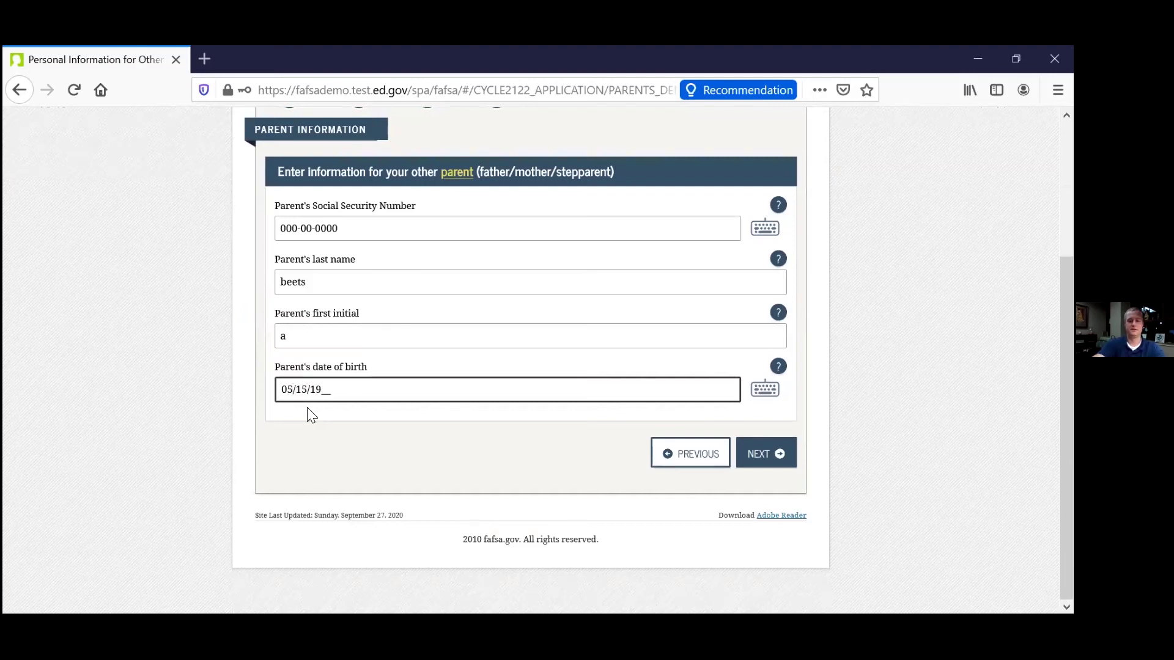
text(1950)
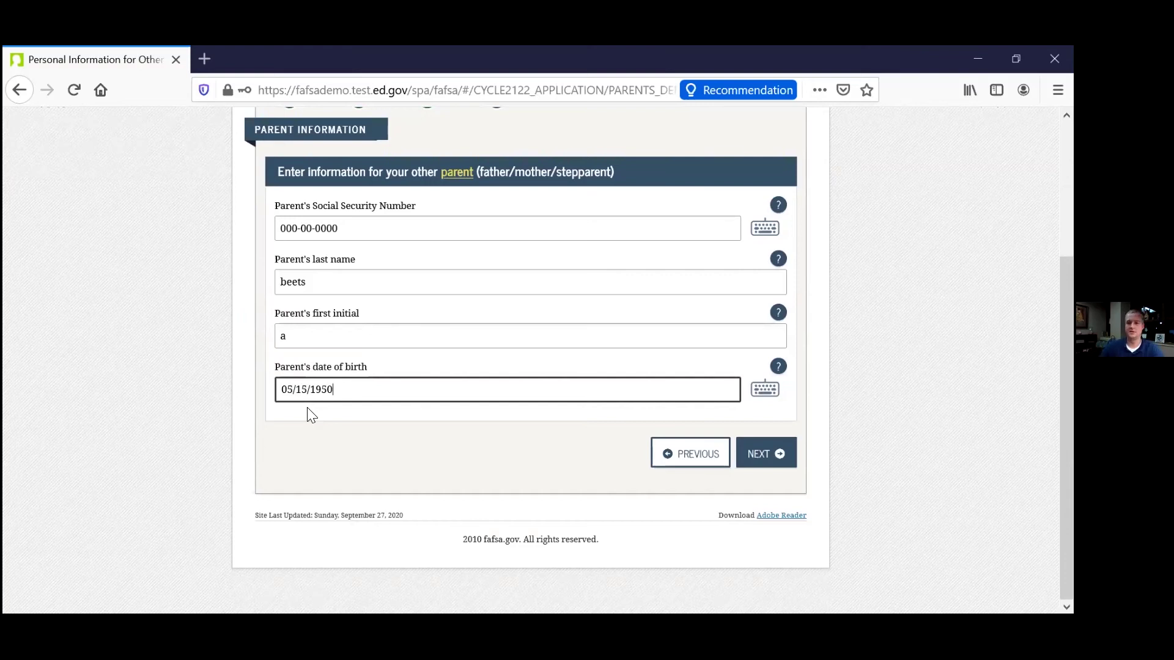
scroll(715, 461, up, 1)
Confirm the parents have lived in Maryland for five years.
click(754, 520)
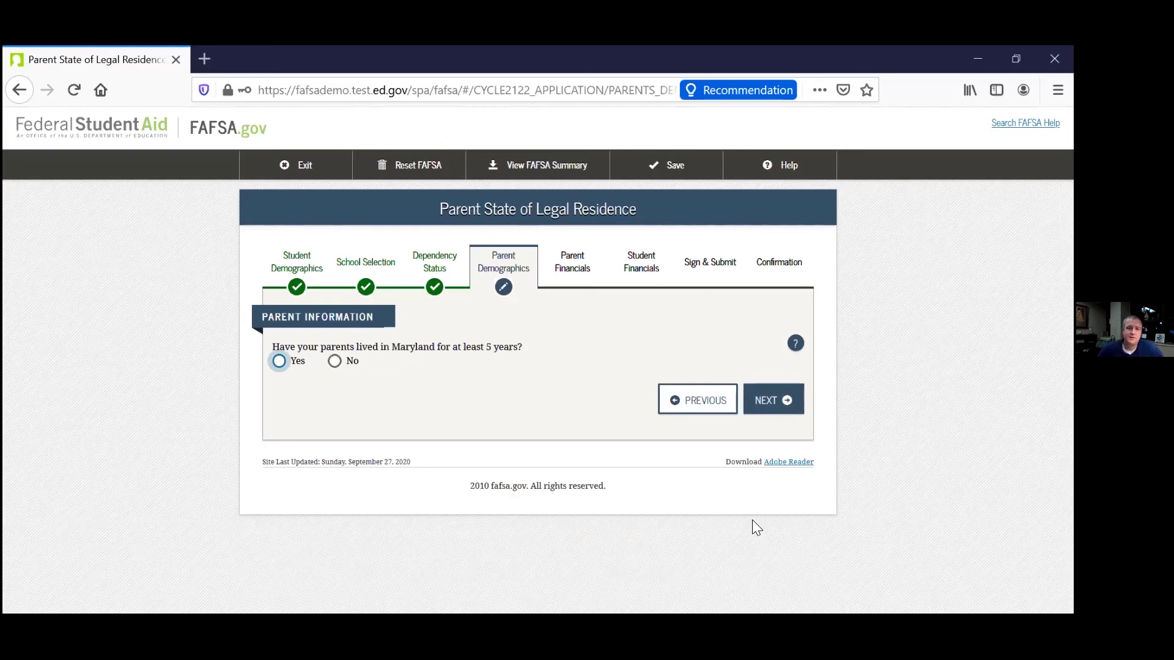
click(279, 361)
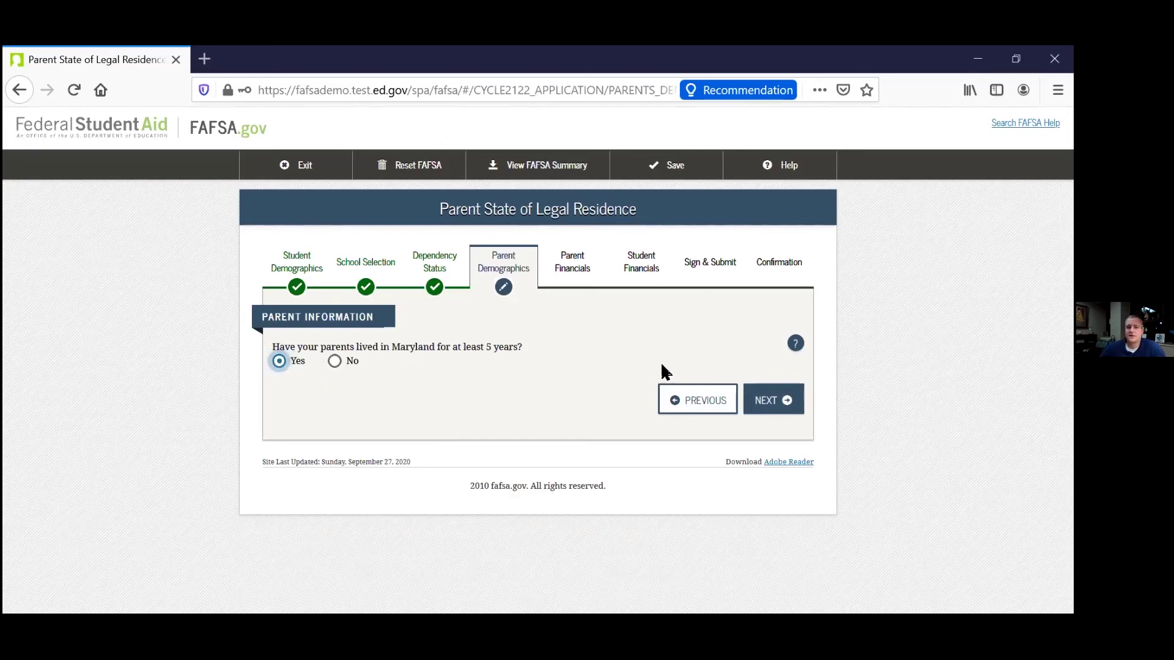
click(758, 415)
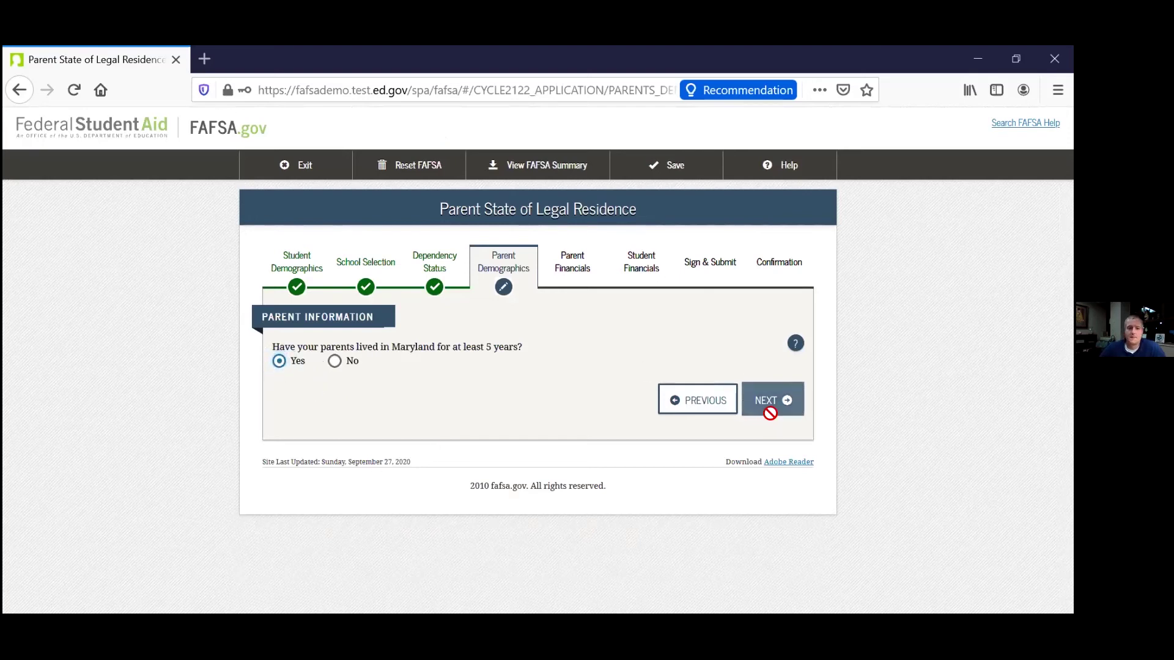
Enter 1 as the number of household members in college and save.
scroll(75, 368, down, 5)
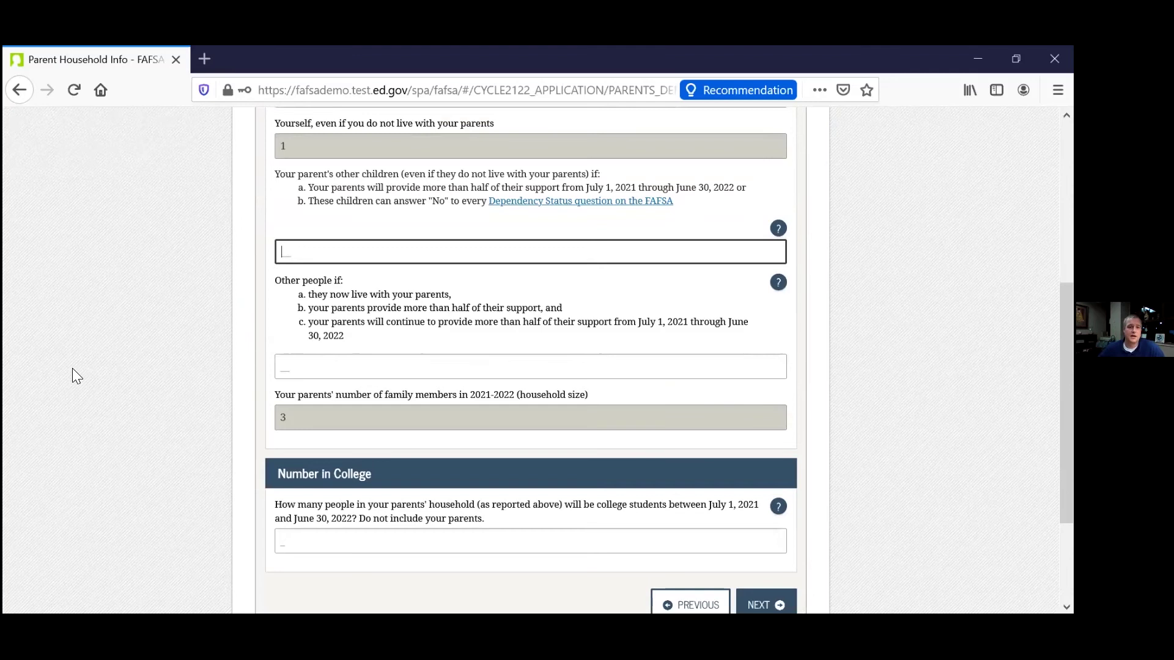
scroll(85, 384, up, 2)
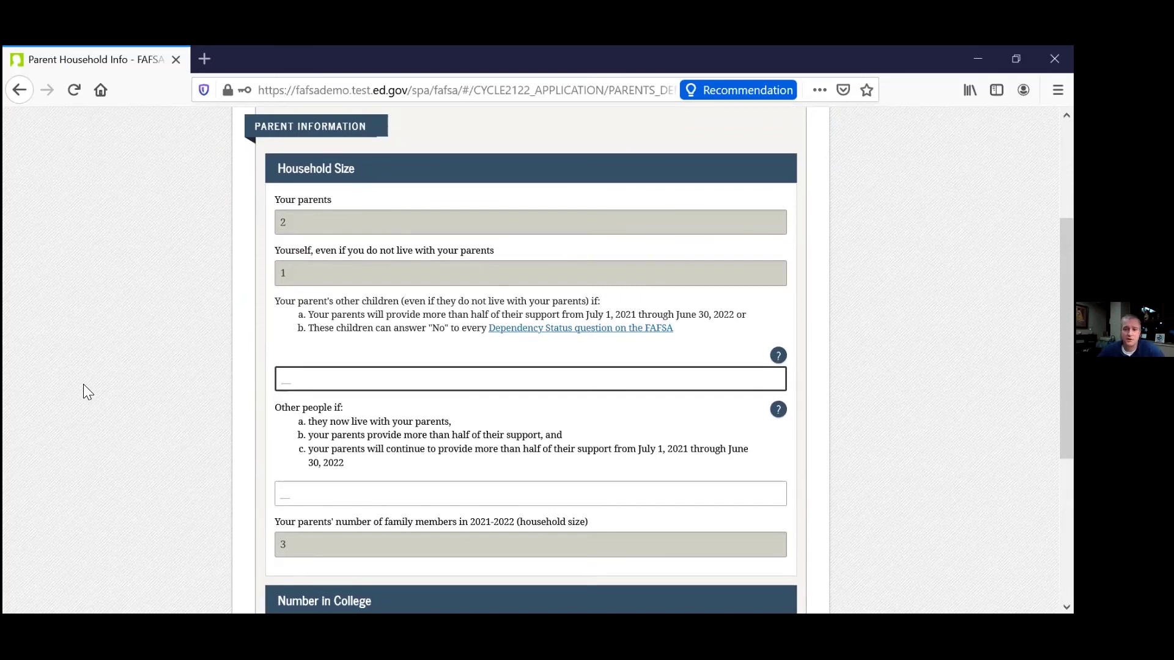
scroll(343, 422, down, 1)
scroll(312, 443, down, 5)
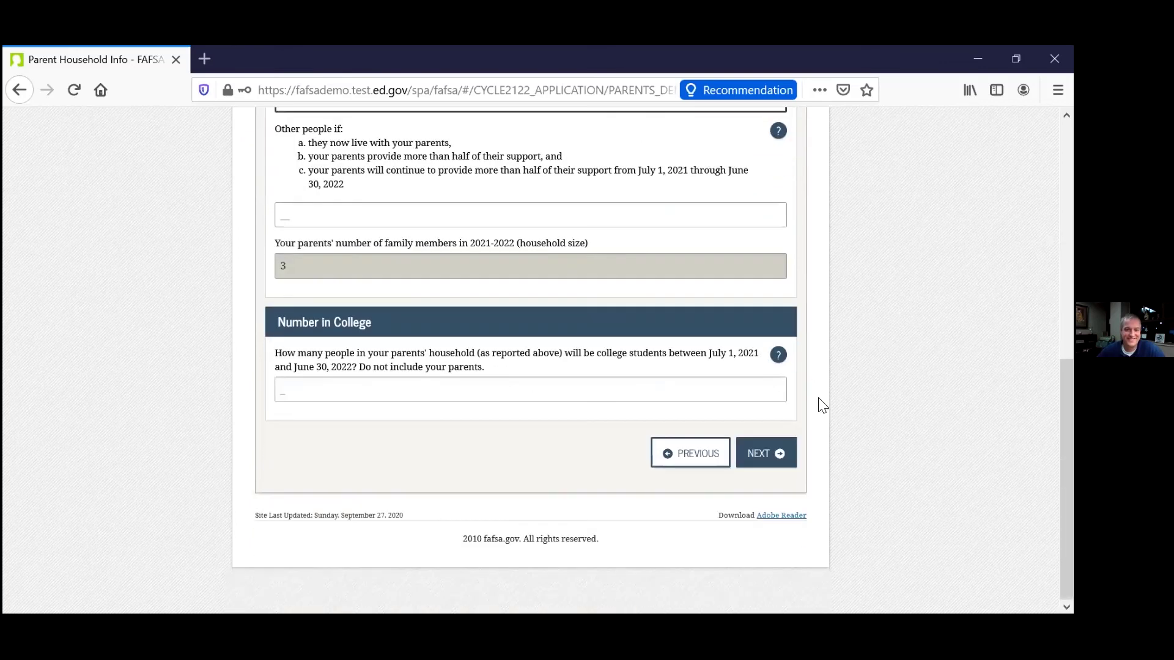
click(343, 392)
text(1)
click(769, 453)
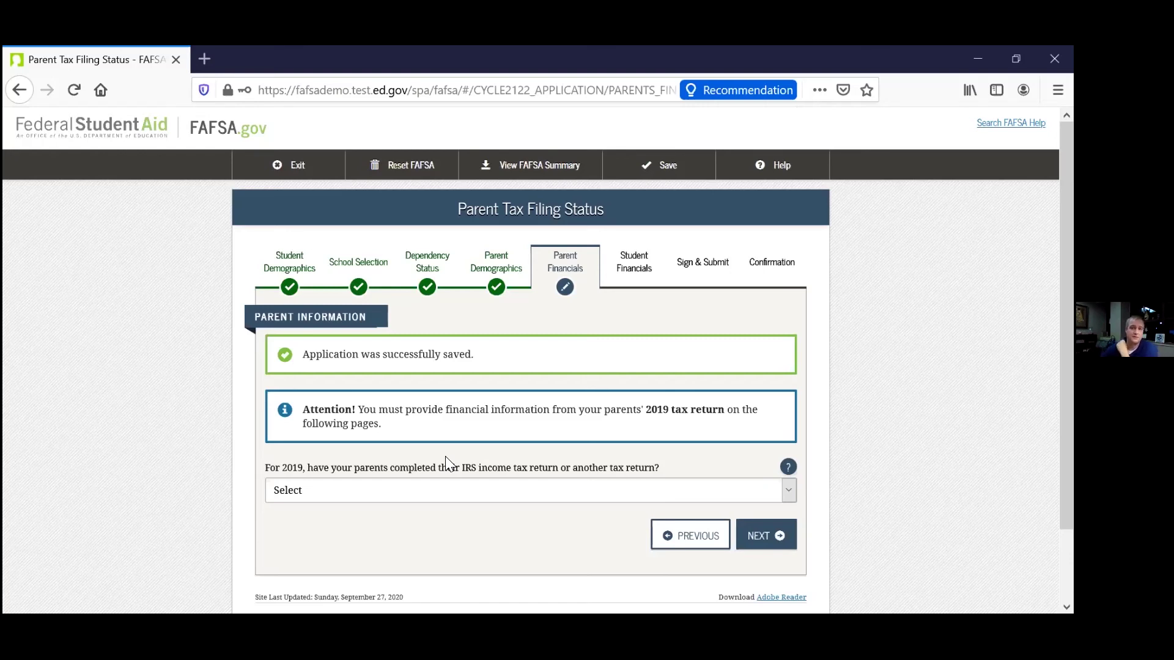
Set the parents' 2019 tax filing status to 'Not going to file'.
click(463, 491)
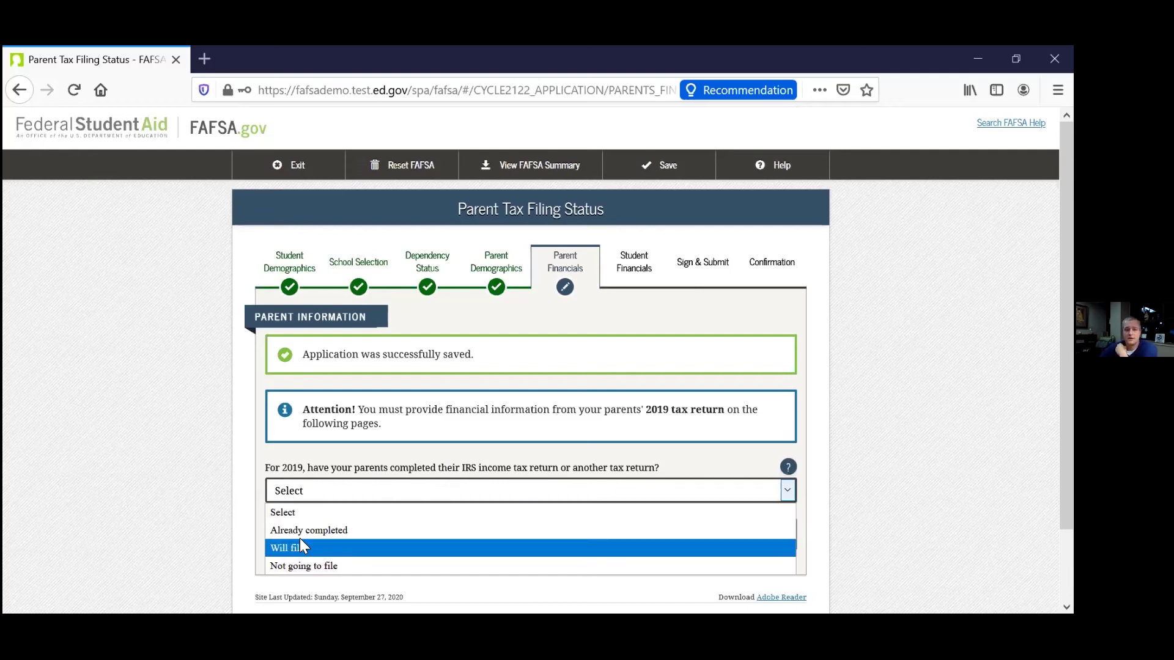
click(303, 564)
scroll(285, 525, down, 3)
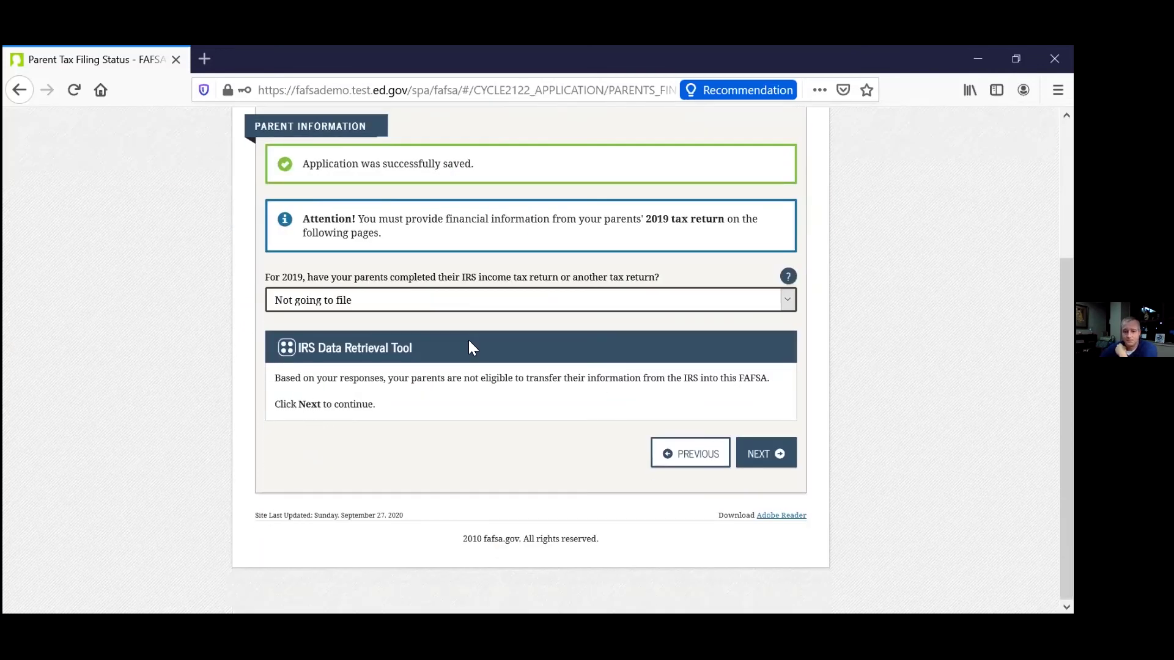
click(758, 453)
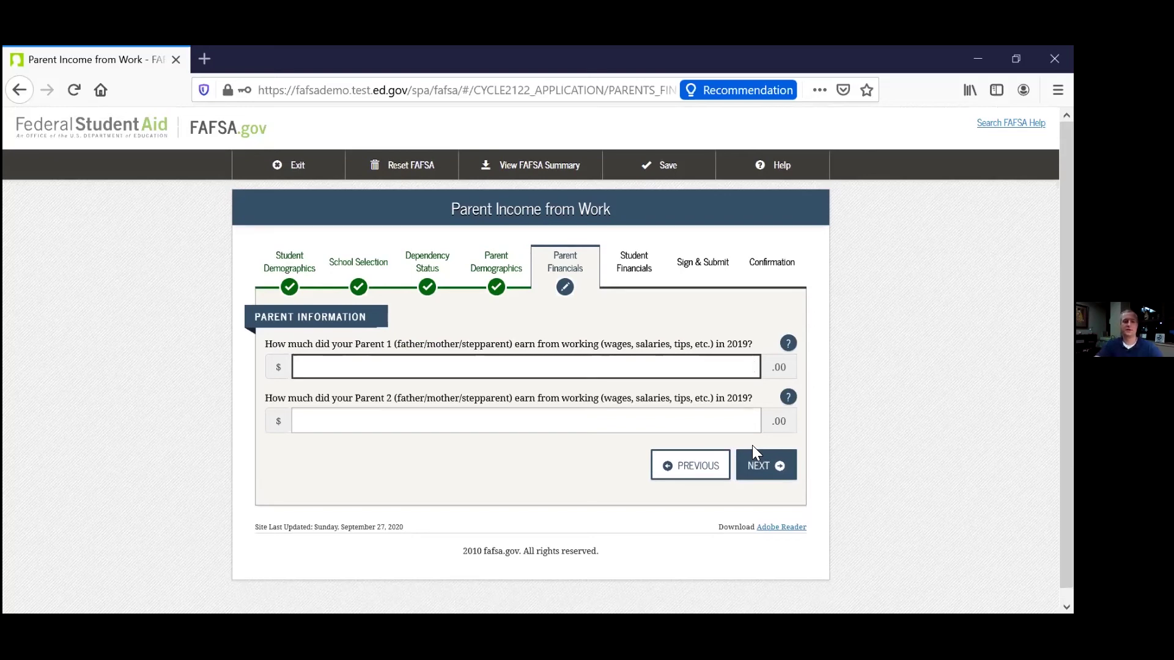
Enter 10000 work income for Parent 1 and Parent 2.
text(100000)
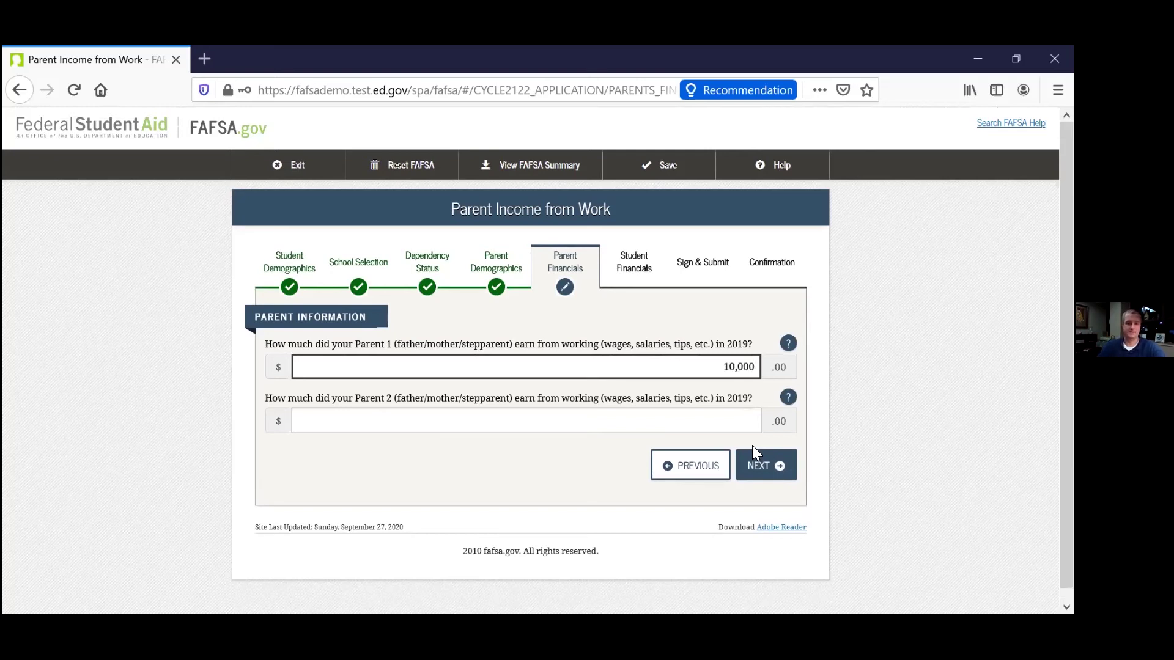
click(699, 421)
text(100000)
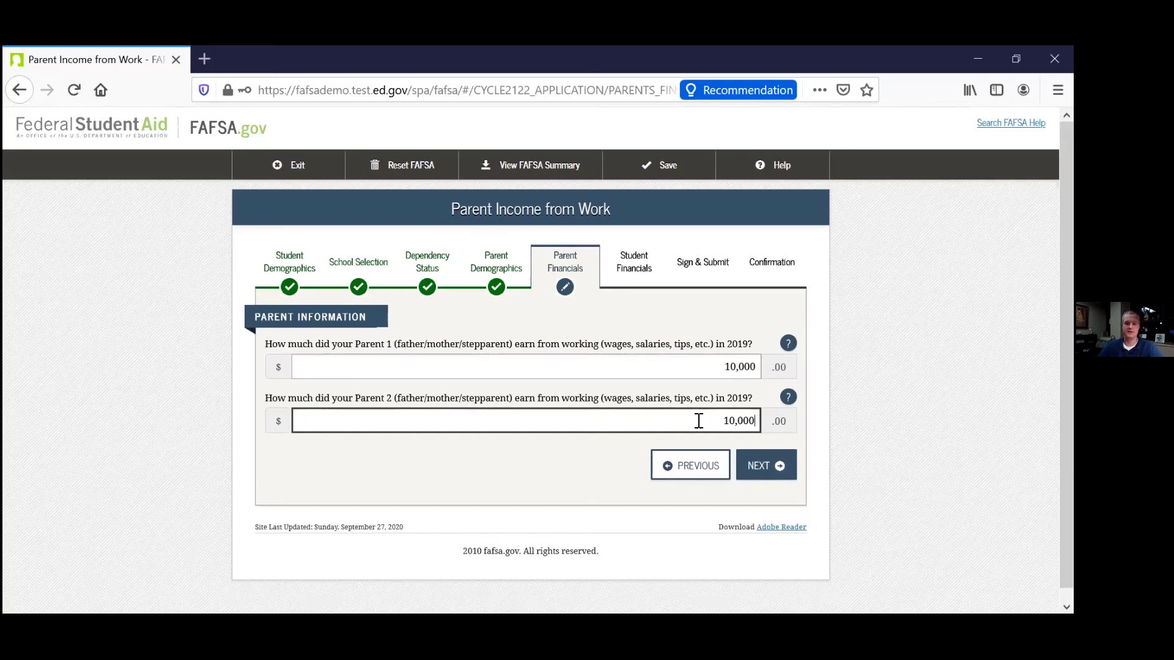
click(768, 468)
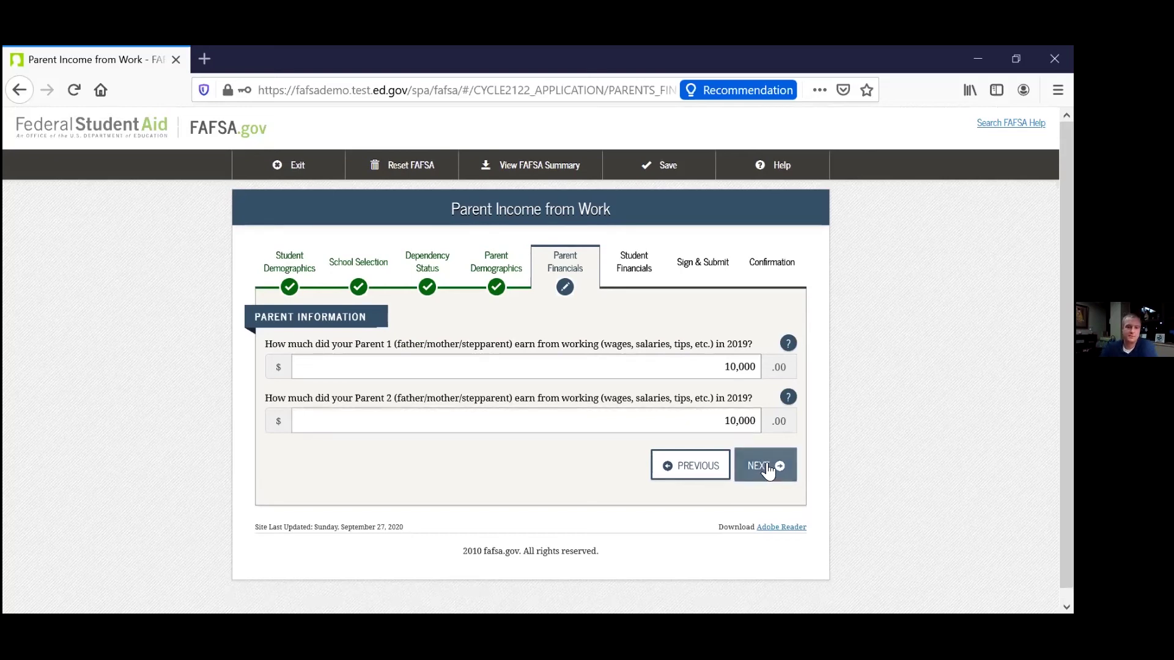
Answer Yes to skipping the remaining parent income and asset questions and continue until the site error appears.
click(278, 362)
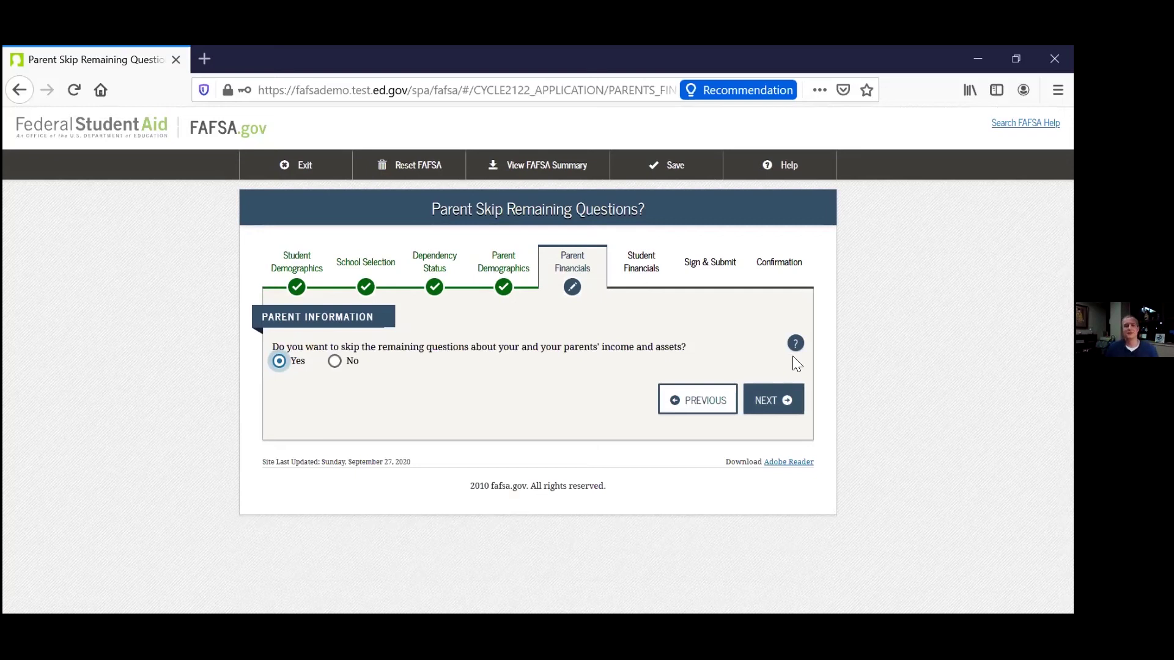
click(758, 403)
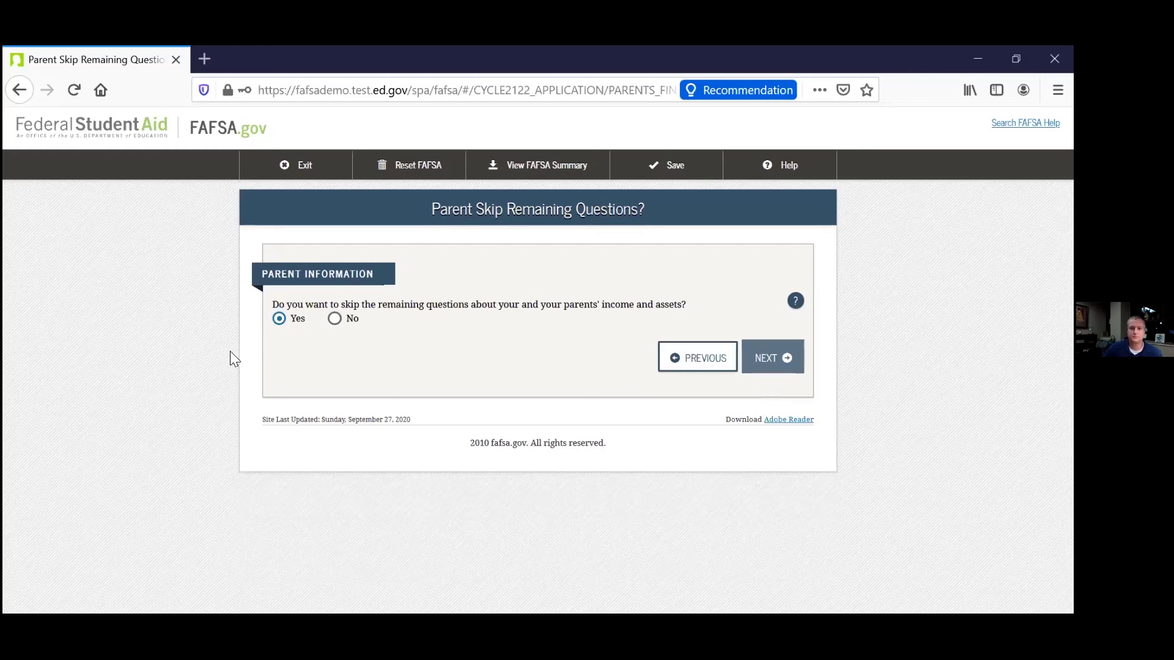
click(760, 350)
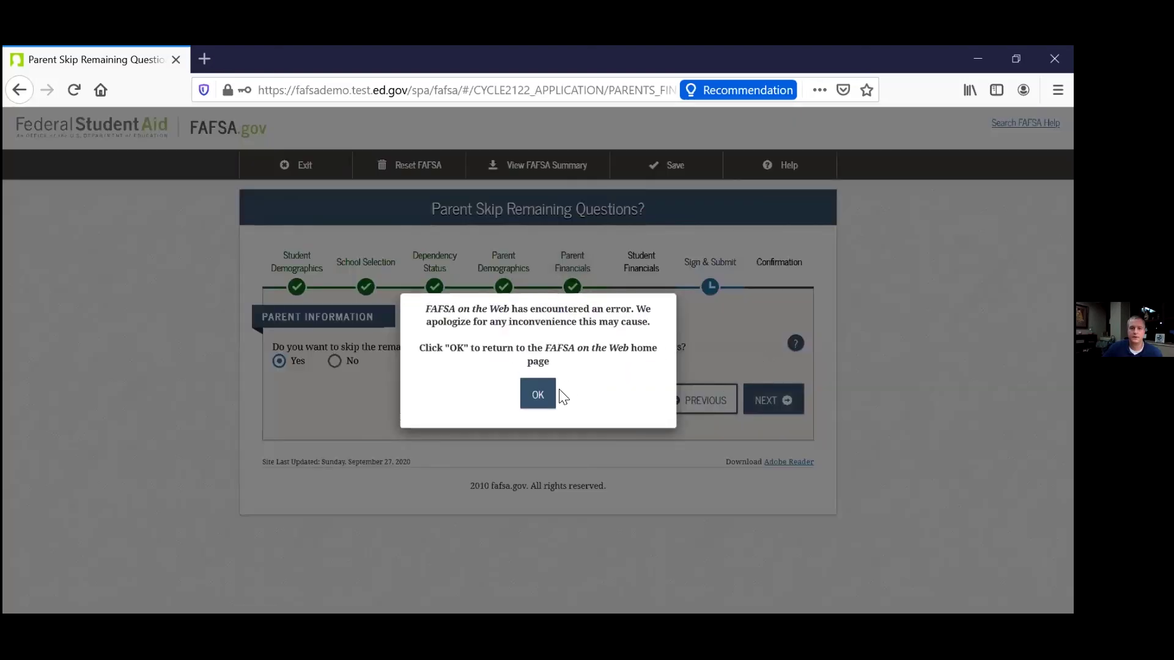
Dismiss the error, leave the unsaved application page, and relaunch the FAFSA on the Web demo system.
click(544, 398)
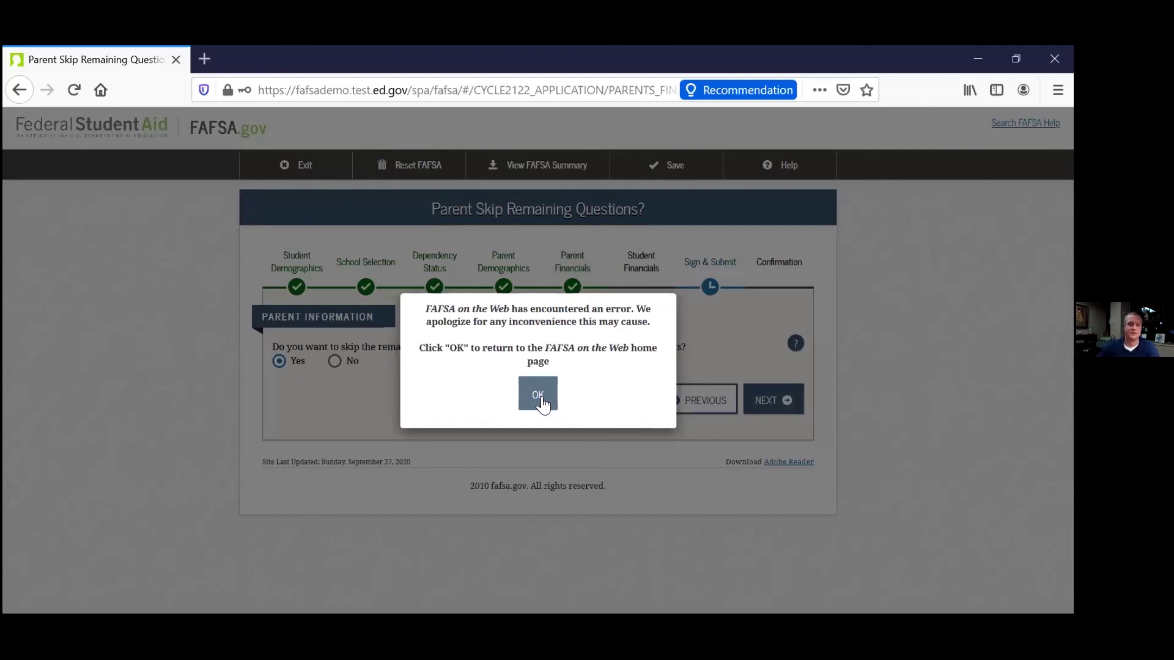
click(537, 396)
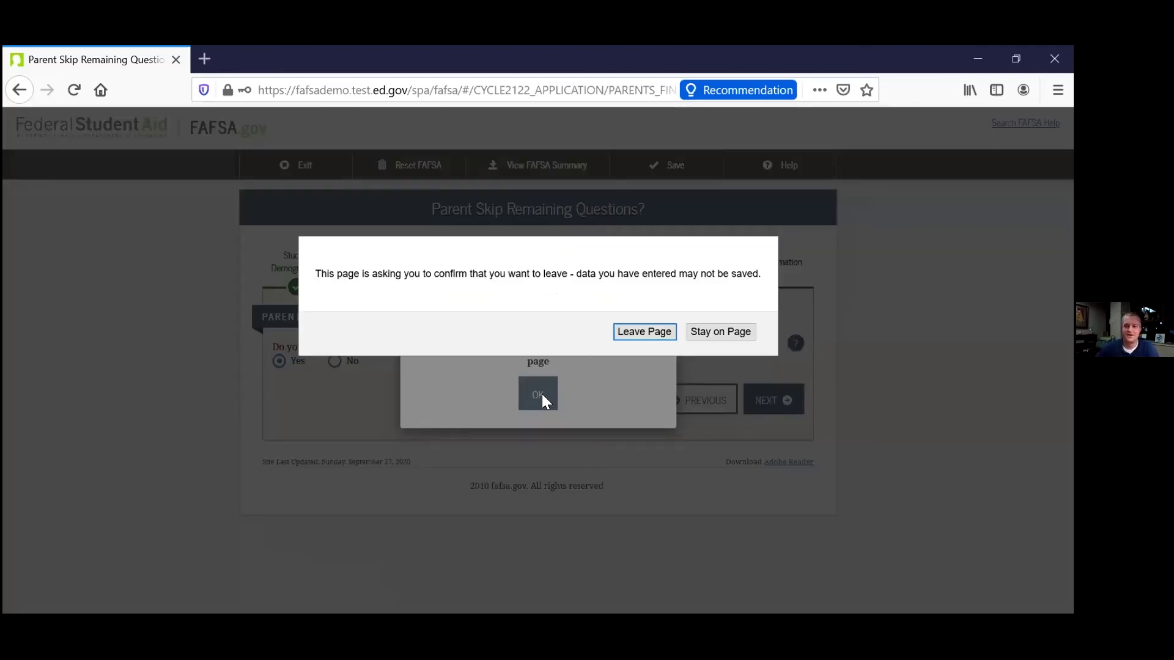
click(658, 331)
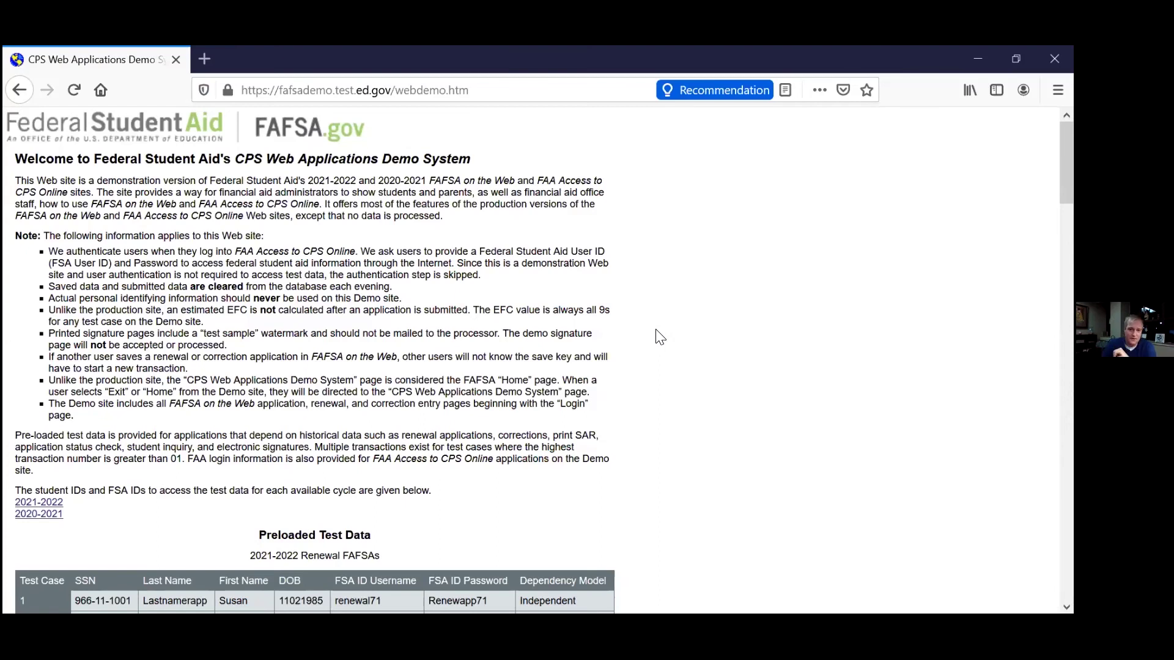
scroll(659, 336, down, 20)
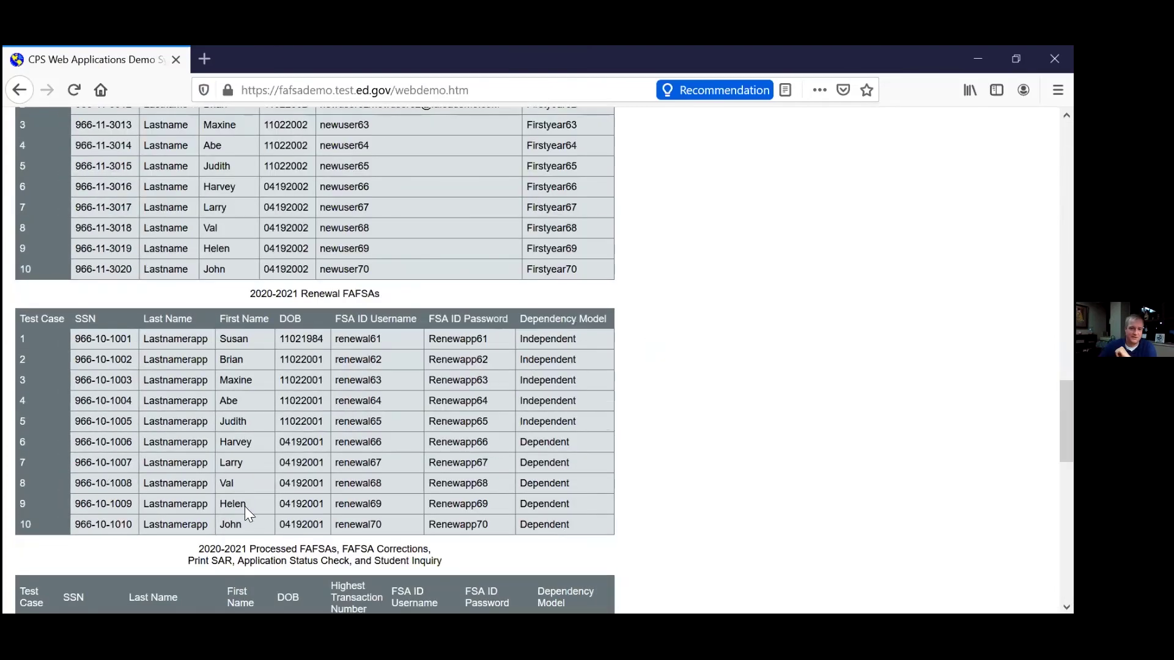
click(267, 572)
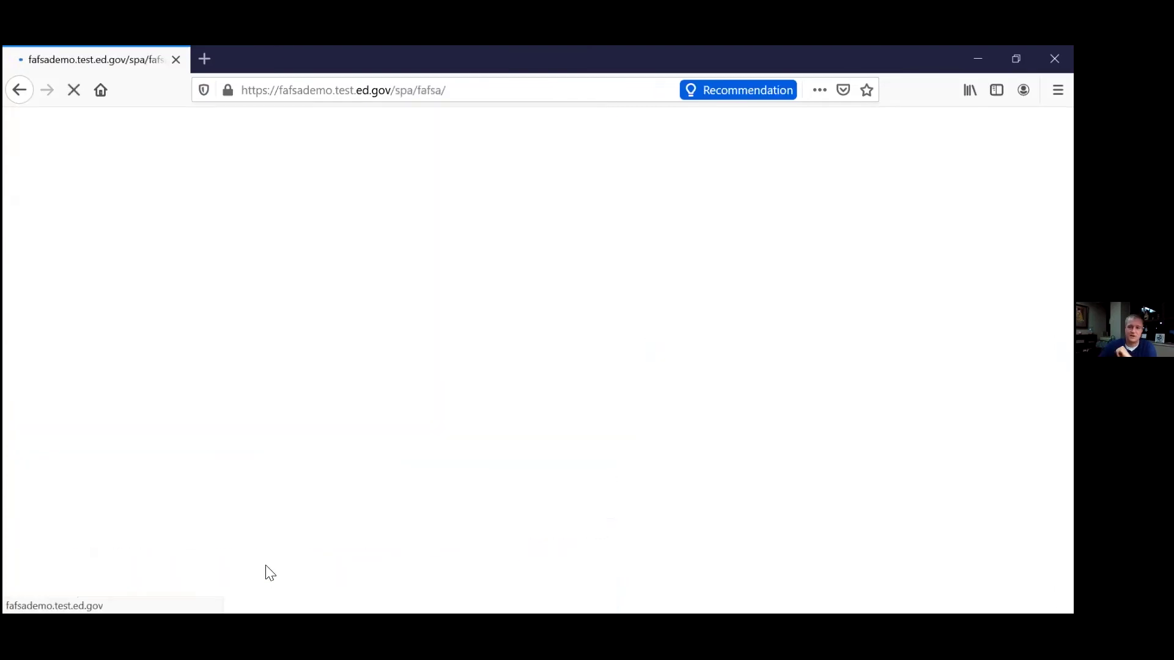